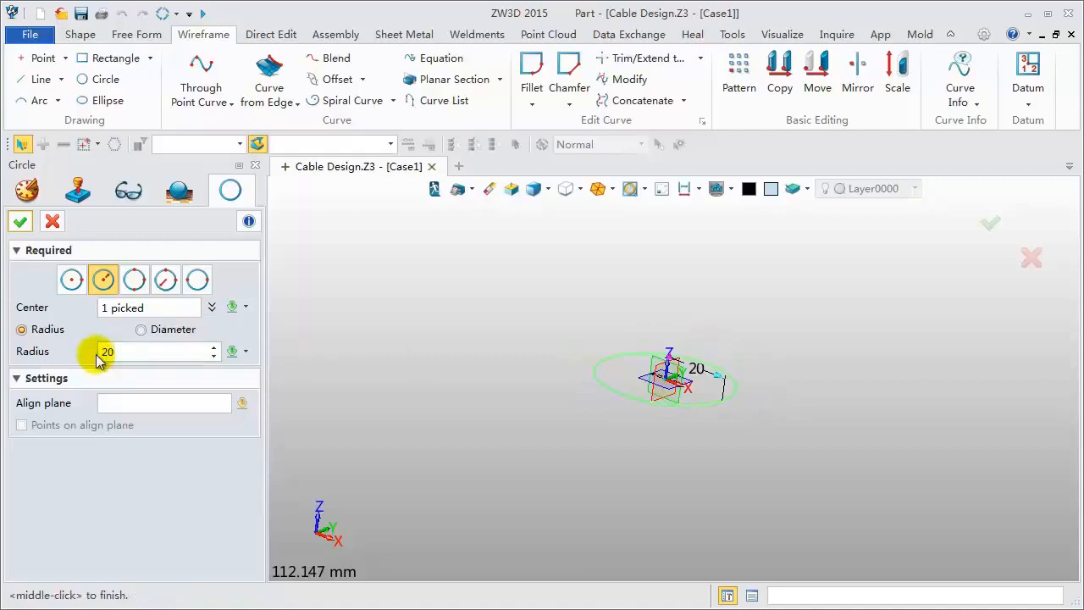
Step: Create the circle with a radius of 20 mm centred on the origin
{"action": "left_click", "coordinate": [20, 221]}
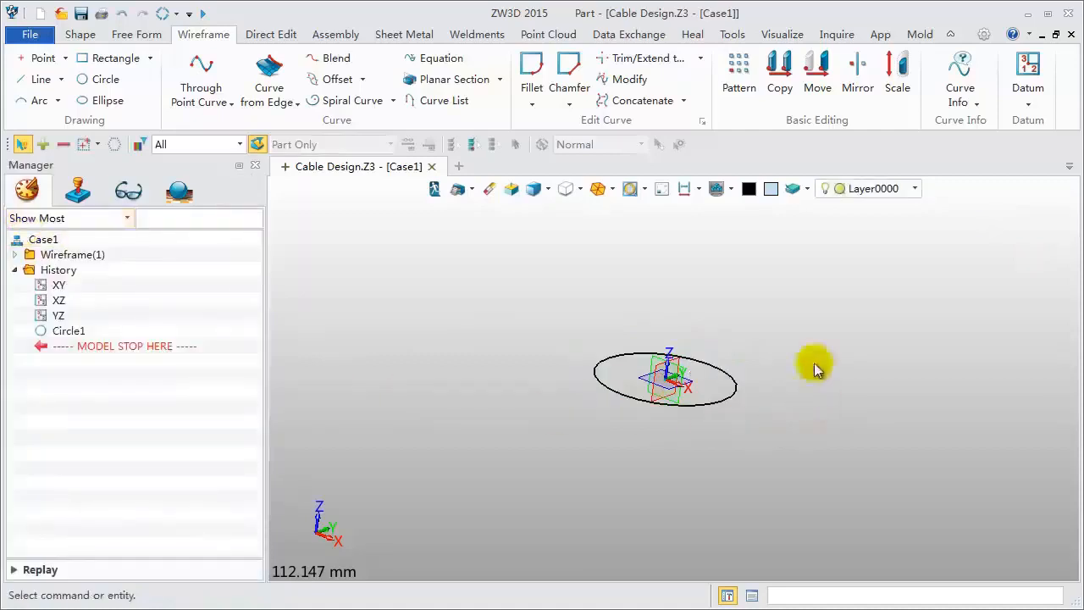
{"action": "scroll", "coordinate": [760, 339], "scroll_direction": "up", "scroll_amount": 1}
{"action": "right_click_drag", "start_coordinate": [742, 321], "coordinate": [741, 354]}
{"action": "scroll", "coordinate": [746, 357], "scroll_direction": "up", "scroll_amount": 1}
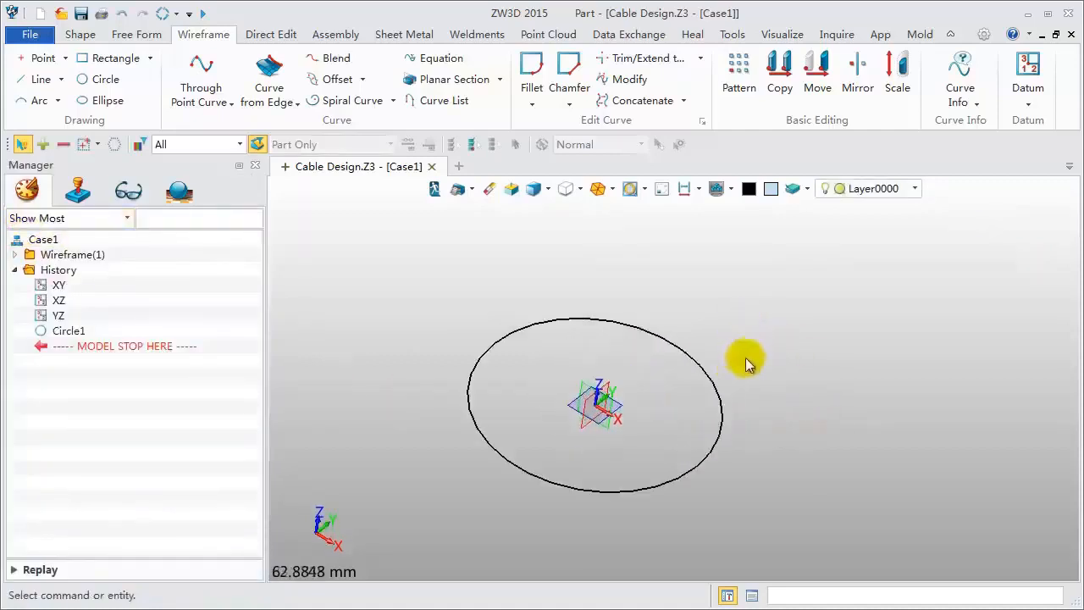
{"action": "scroll", "coordinate": [584, 450], "scroll_direction": "up", "scroll_amount": 1}
{"action": "scroll", "coordinate": [583, 450], "scroll_direction": "up", "scroll_amount": 1}
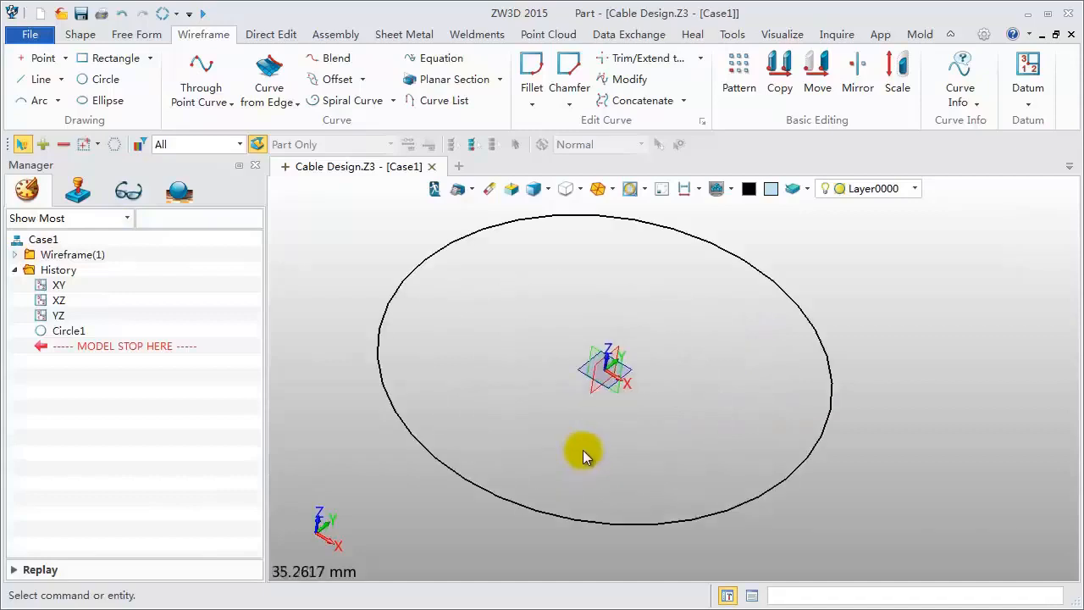
Step: Draw a 3 mm vertical line on the circle from point 20,0,0 to point 20,0,3
{"action": "left_click", "coordinate": [37, 79]}
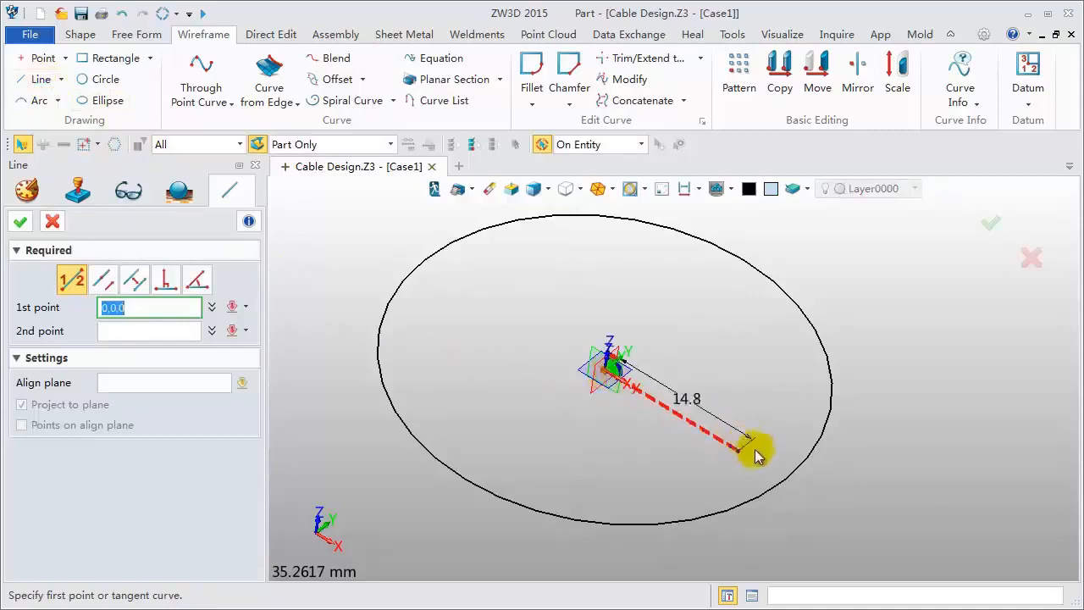
{"action": "left_click", "coordinate": [788, 477]}
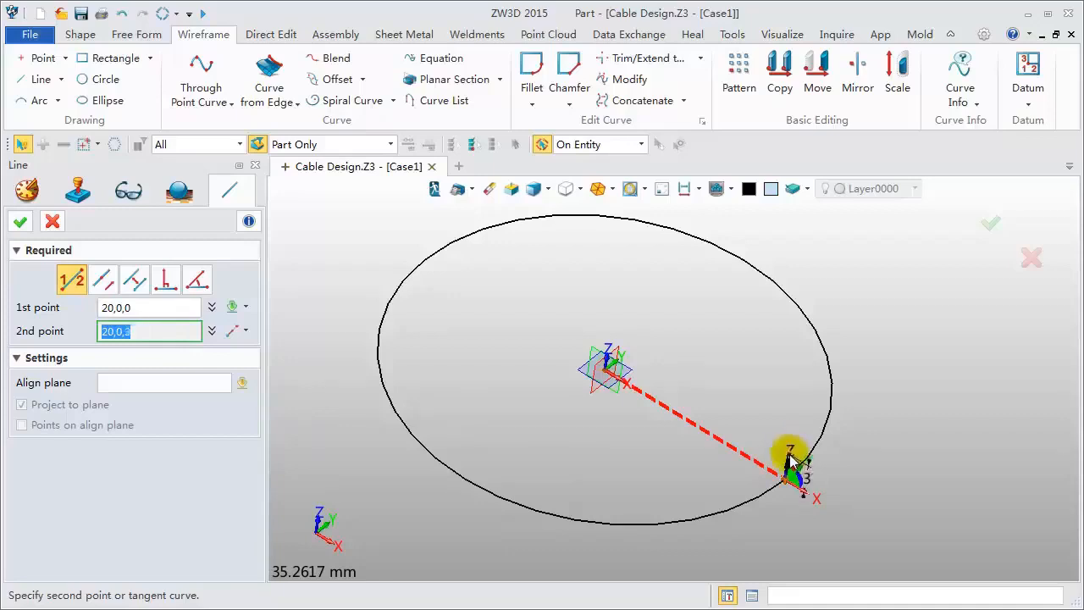
{"action": "left_click", "coordinate": [787, 457]}
{"action": "middle_click", "coordinate": [789, 460]}
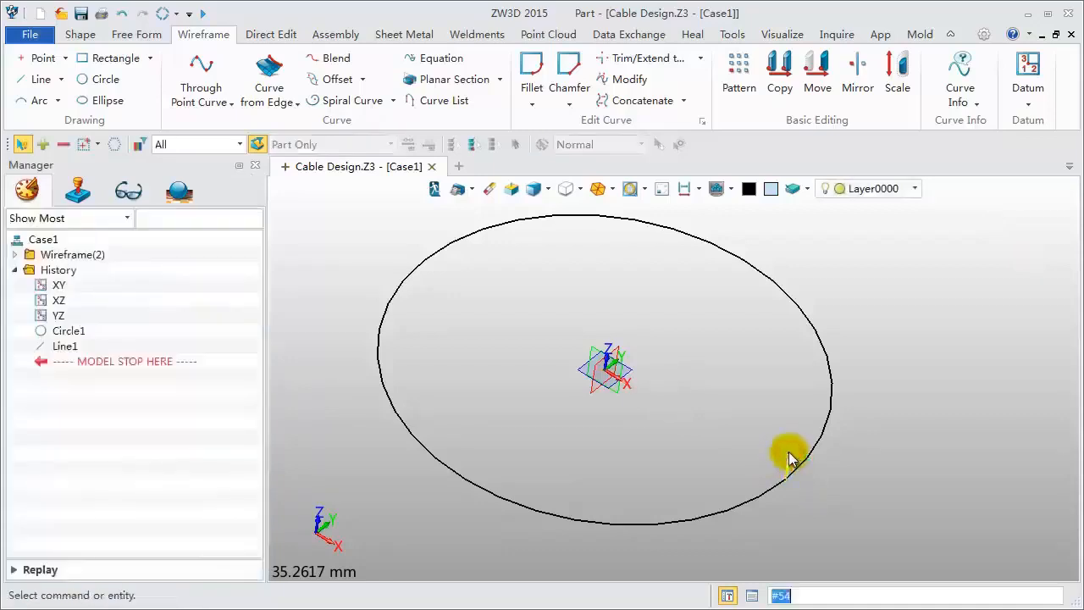
Step: Start a Sweep using the short vertical line as the profile and the circle as the path
{"action": "left_click", "coordinate": [83, 39]}
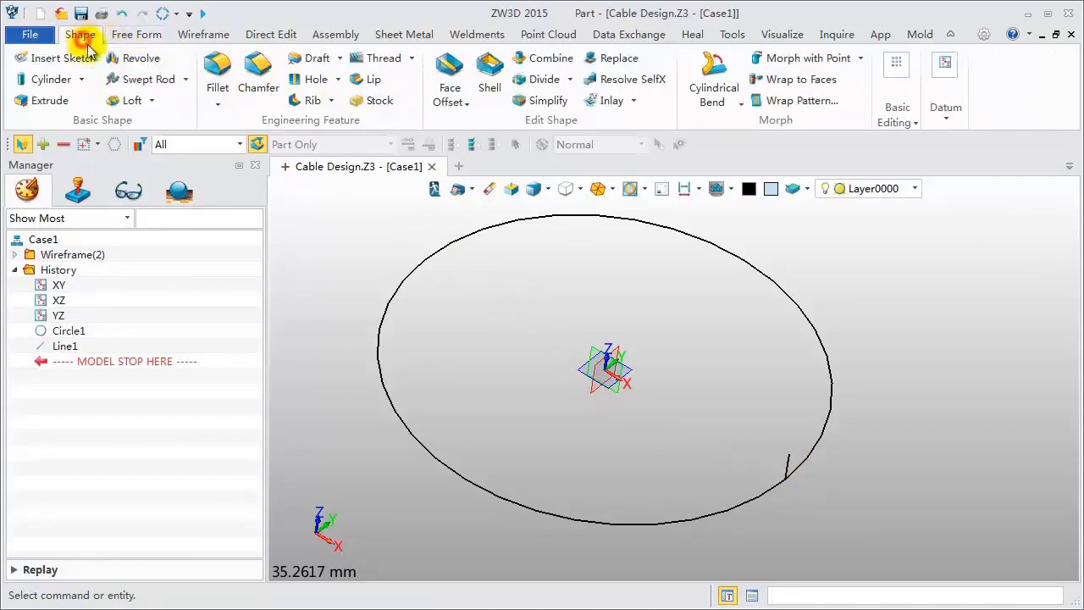
{"action": "left_click", "coordinate": [186, 79]}
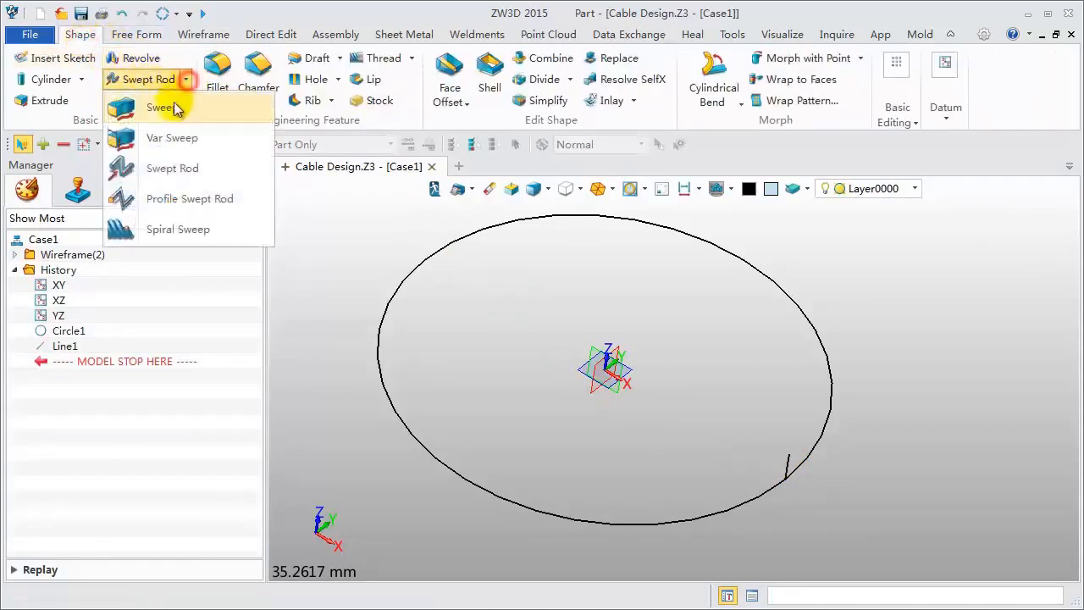
{"action": "left_click", "coordinate": [165, 108]}
{"action": "left_click", "coordinate": [786, 463]}
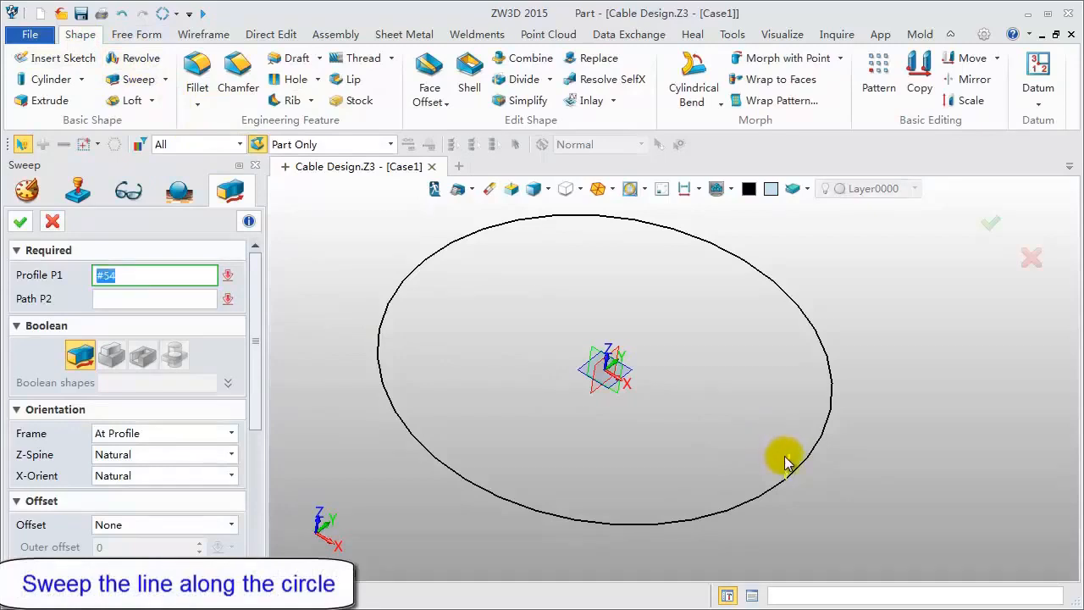
{"action": "middle_click", "coordinate": [785, 460]}
{"action": "left_click", "coordinate": [813, 331]}
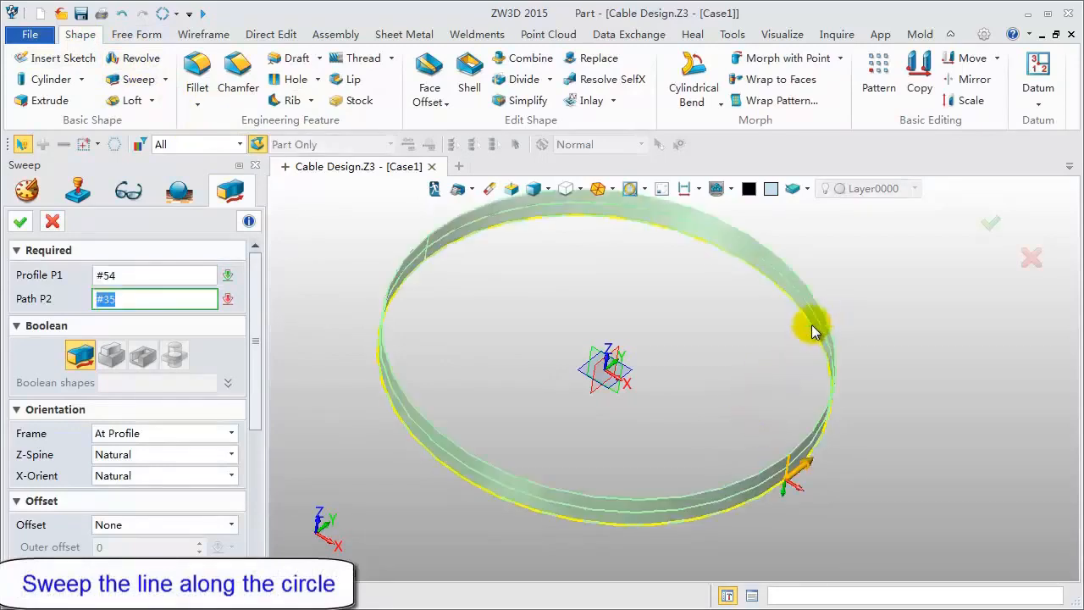
Step: Apply a linear twist from 0 to 10000 to the sweep and create the twisted surface
{"action": "left_click_drag", "start_coordinate": [257, 412], "coordinate": [240, 551]}
{"action": "left_click", "coordinate": [84, 381]}
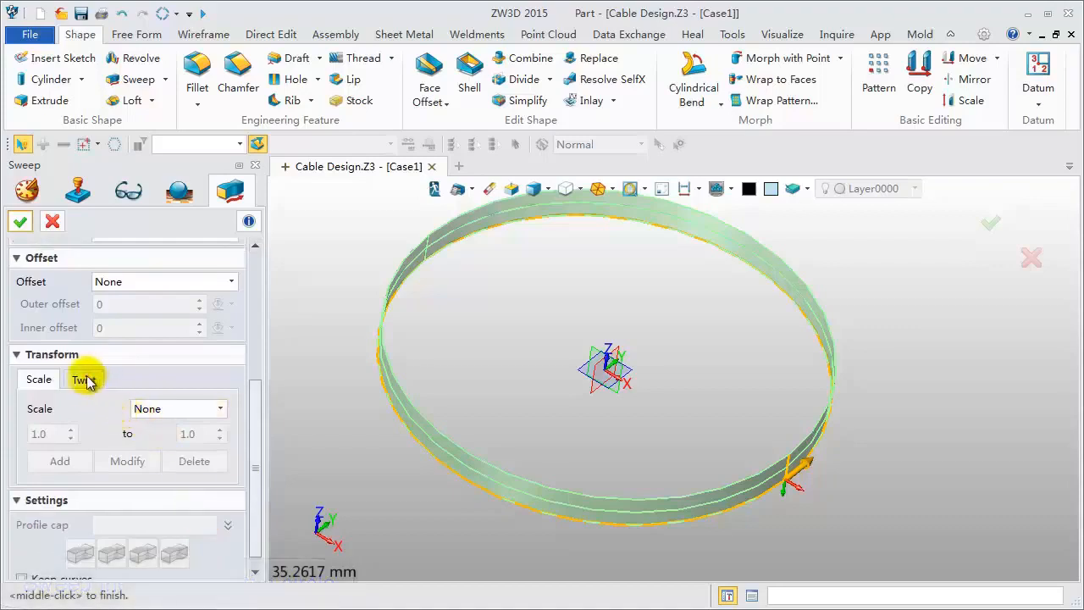
{"action": "left_click", "coordinate": [181, 412]}
{"action": "left_click", "coordinate": [173, 441]}
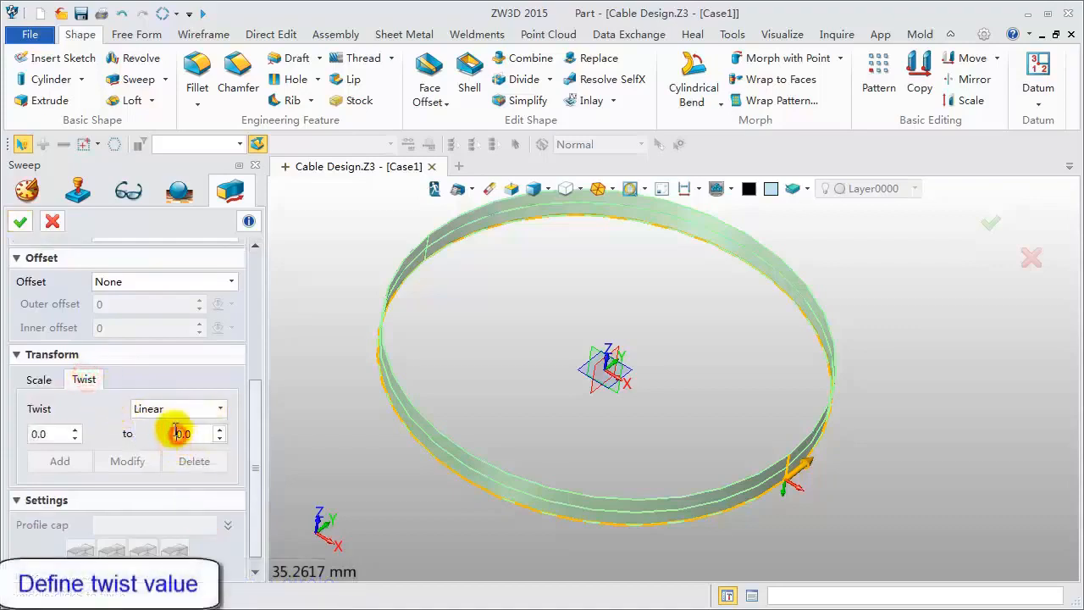
{"action": "type", "text": "1000"}
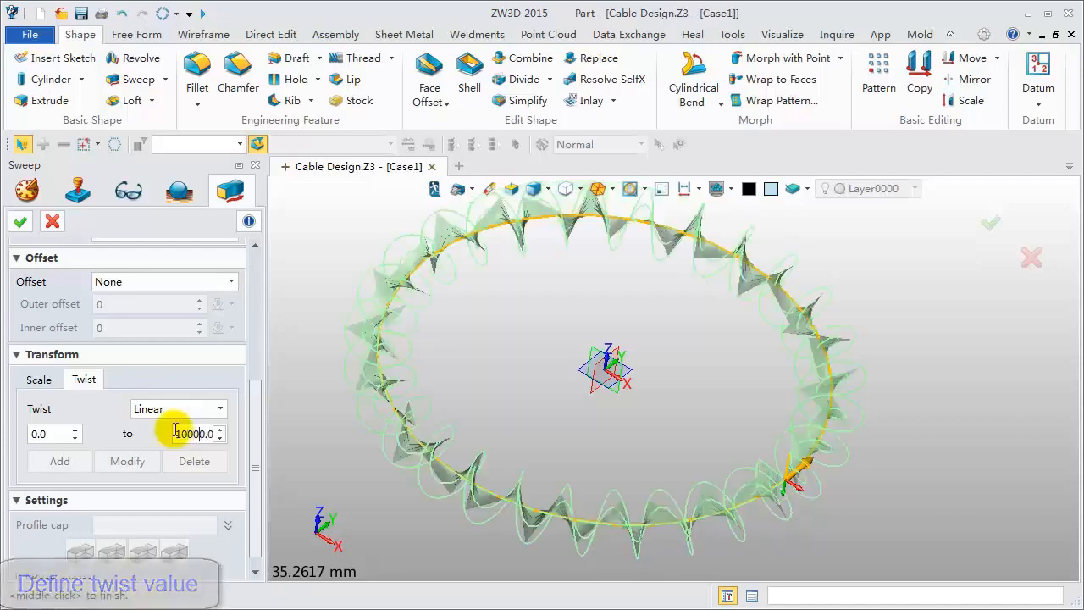
{"action": "left_click", "coordinate": [20, 221]}
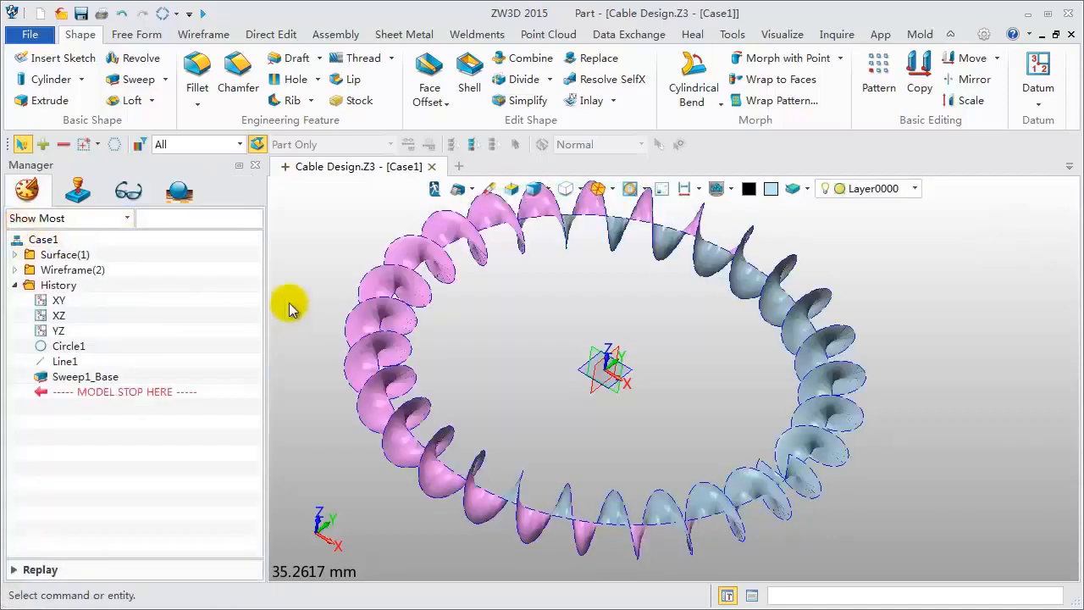
Step: Create a curve from the outer spiral edge of the twisted surface
{"action": "left_click", "coordinate": [197, 35]}
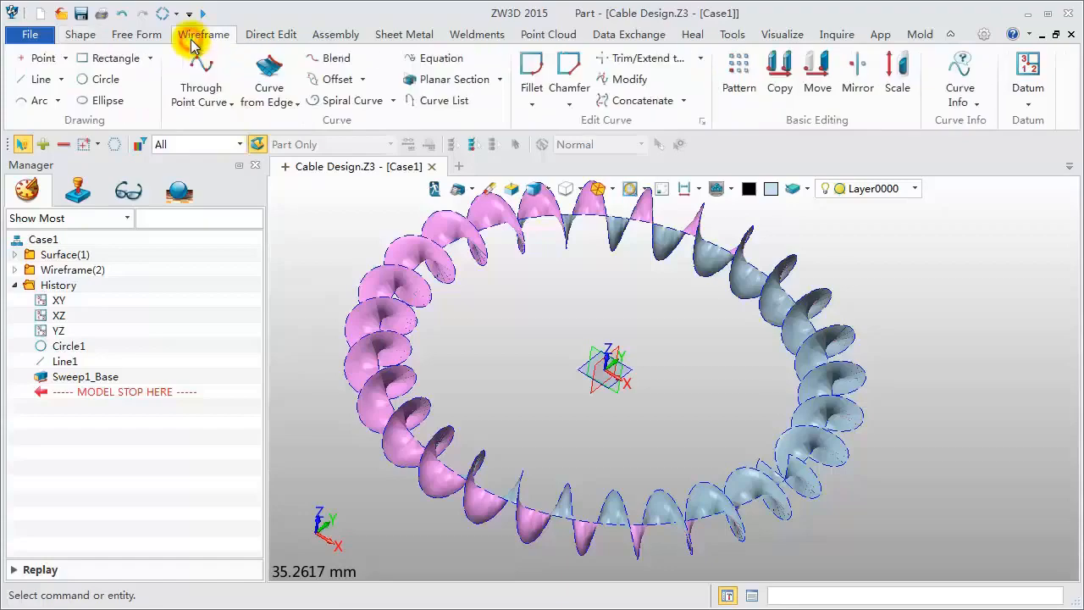
{"action": "left_click", "coordinate": [273, 73]}
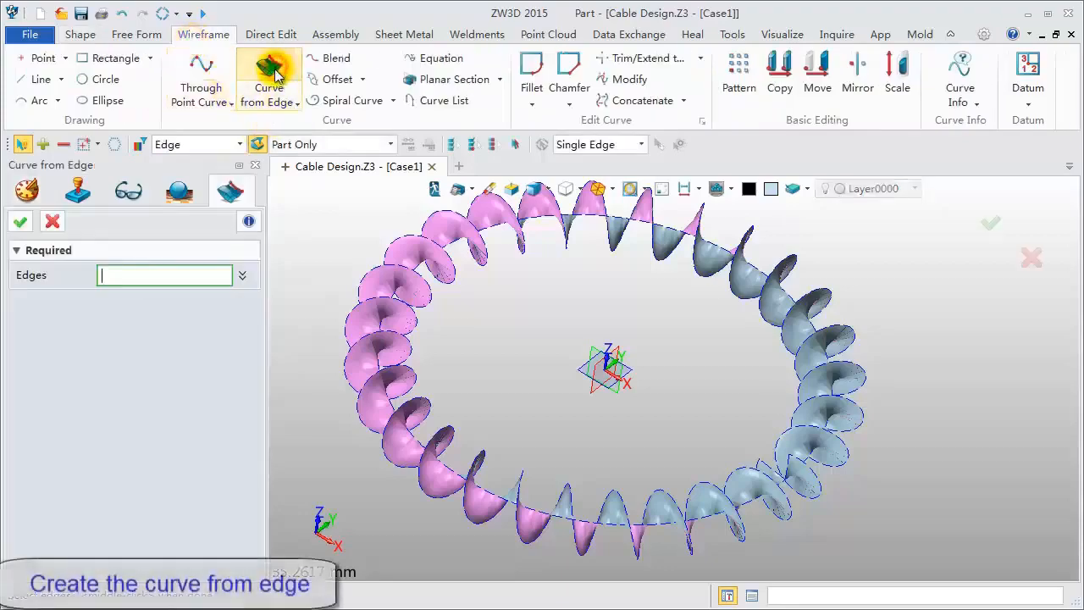
{"action": "left_click", "coordinate": [406, 236]}
{"action": "left_click", "coordinate": [20, 225]}
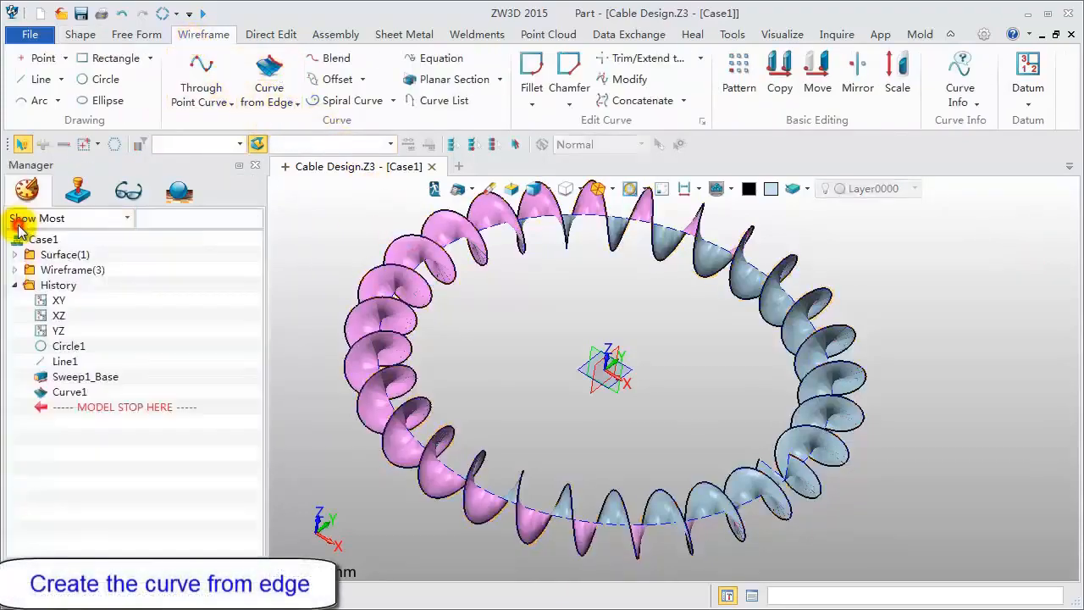
Step: Hide the swept surface so that only the wireframe curves are displayed
{"action": "left_click", "coordinate": [16, 255]}
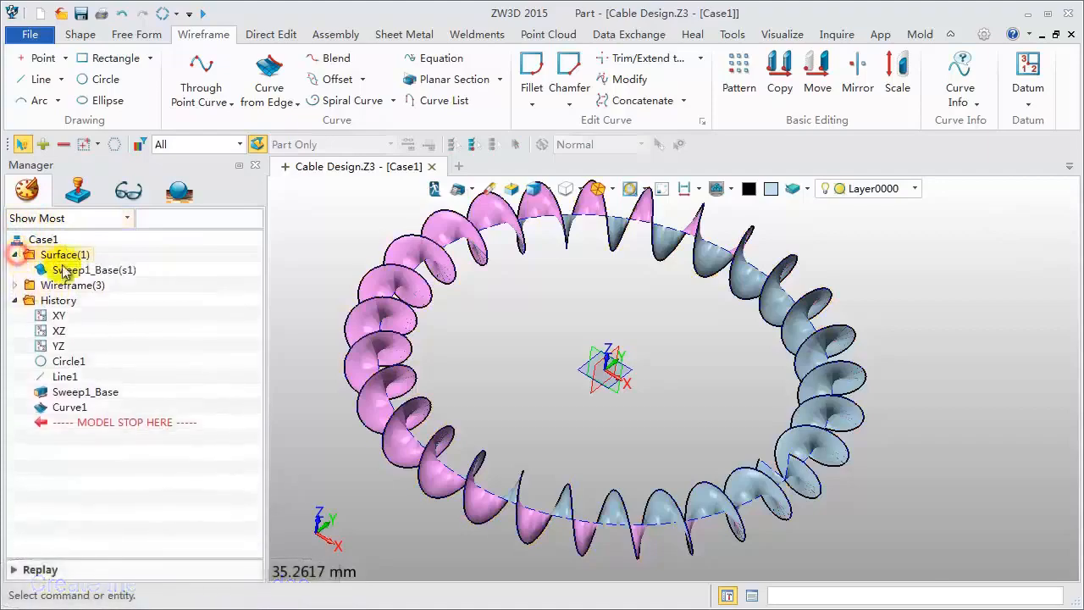
{"action": "left_click", "coordinate": [86, 271]}
{"action": "right_click", "coordinate": [106, 275]}
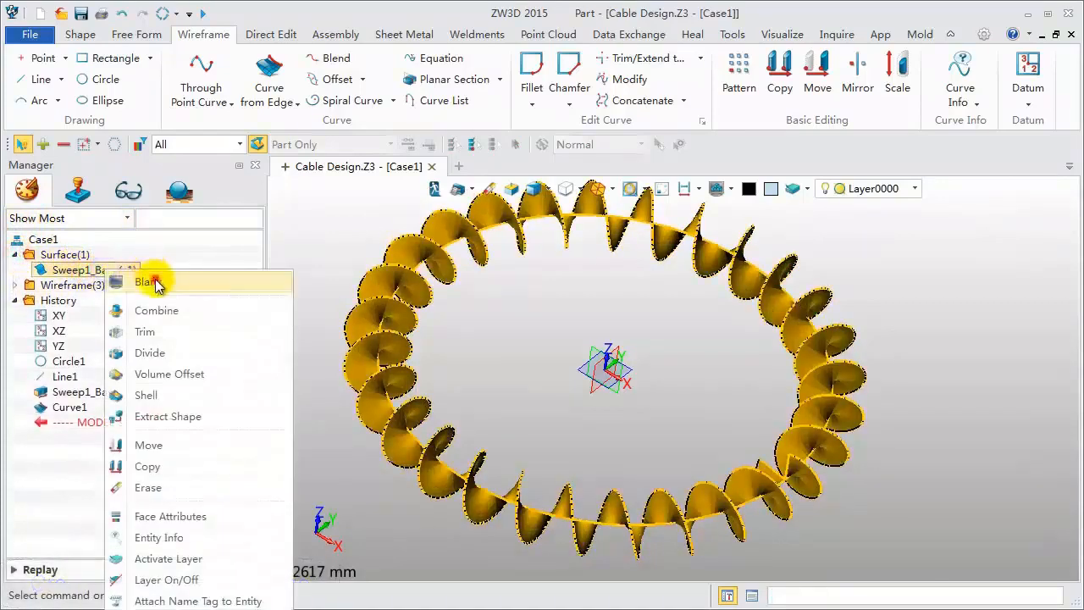
{"action": "left_click", "coordinate": [154, 282]}
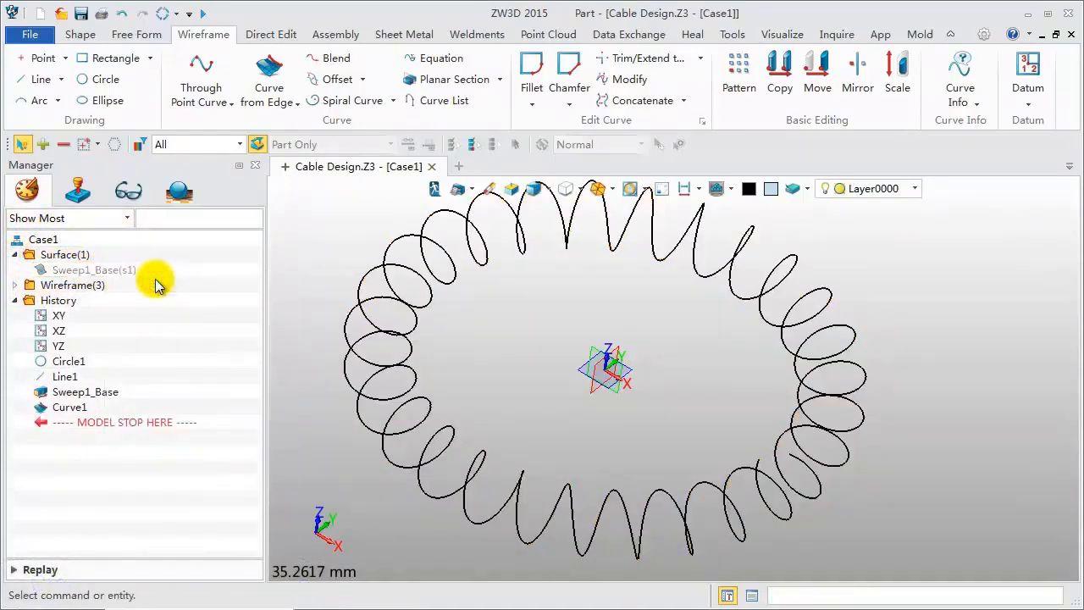
Step: Join the two open ends of the spiral curve with a Blend curve using Tangent continuity at both ends
{"action": "left_click", "coordinate": [332, 58]}
{"action": "left_click", "coordinate": [799, 420]}
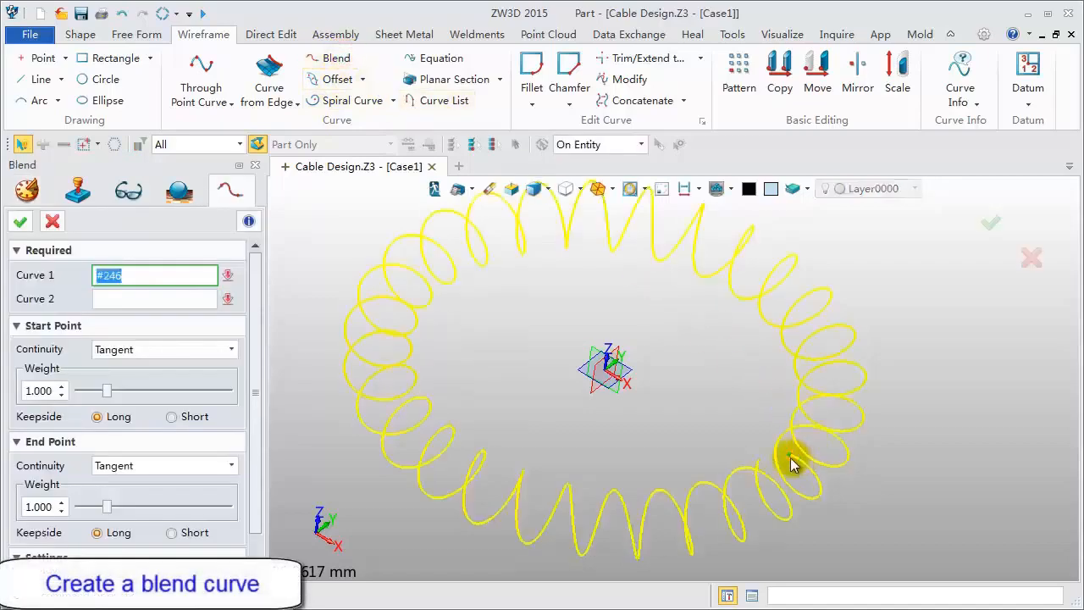
{"action": "left_click", "coordinate": [787, 457]}
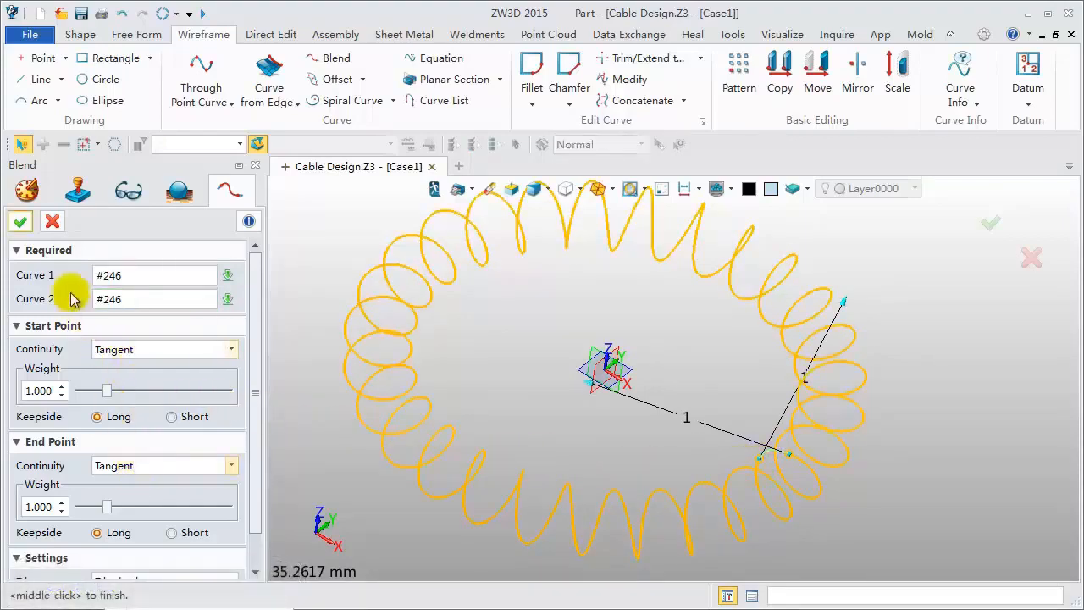
{"action": "left_click", "coordinate": [21, 221]}
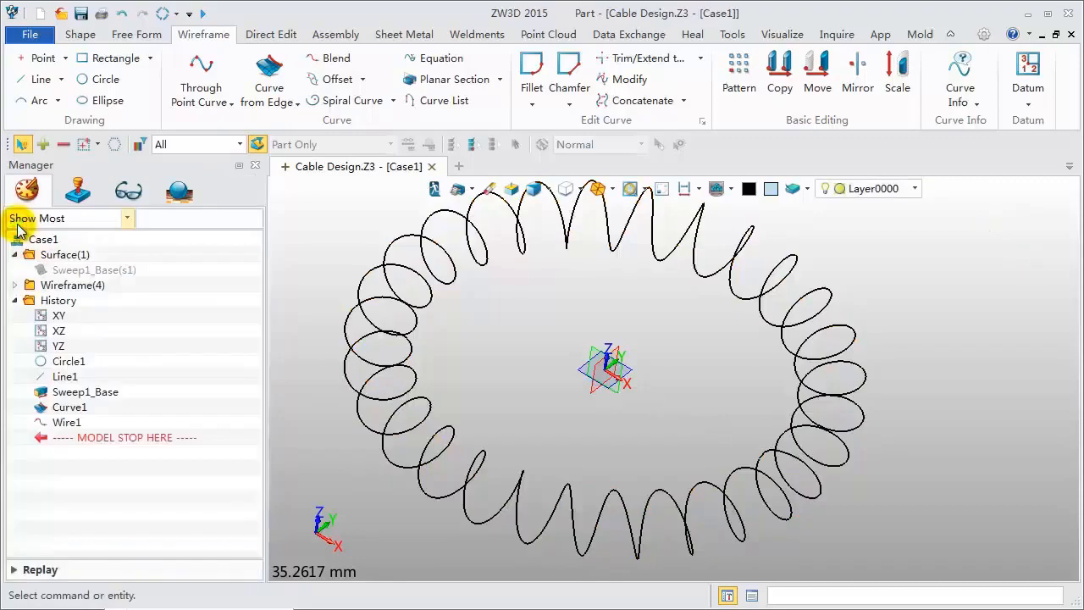
Step: Start a Swept Rod along the long spiral curve with a diameter of 1.5 mm
{"action": "scroll", "coordinate": [340, 252], "scroll_direction": "down", "scroll_amount": 2}
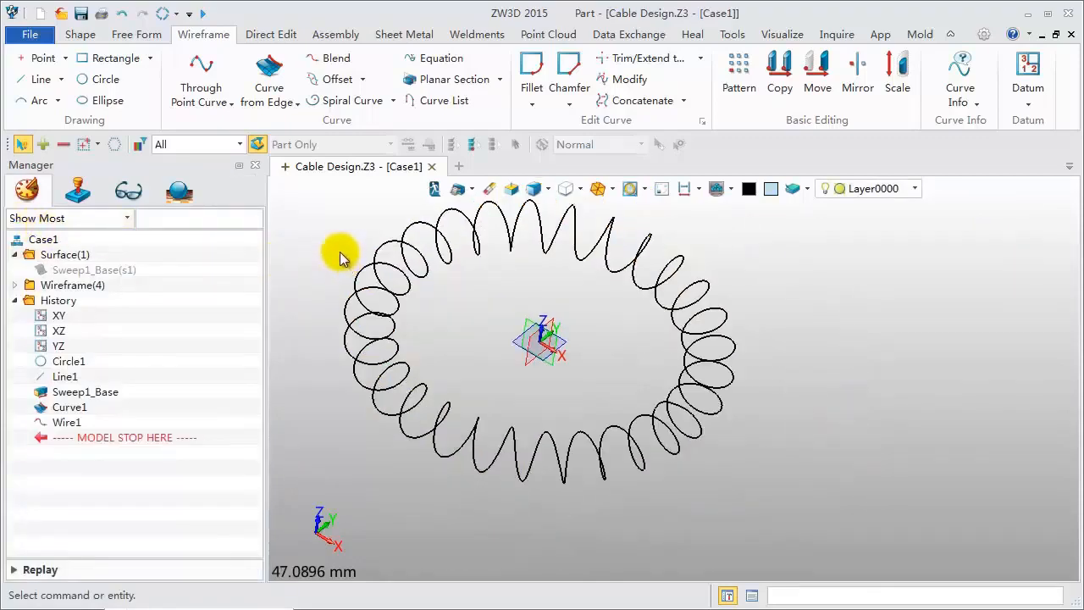
{"action": "middle_click_drag", "start_coordinate": [340, 252], "coordinate": [408, 273]}
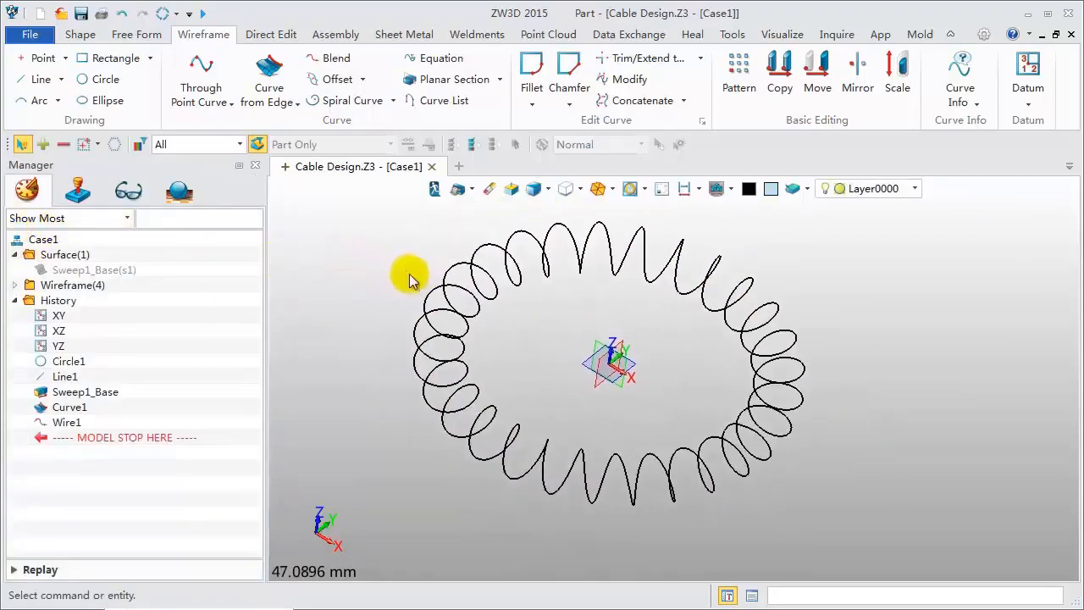
{"action": "left_click", "coordinate": [80, 34]}
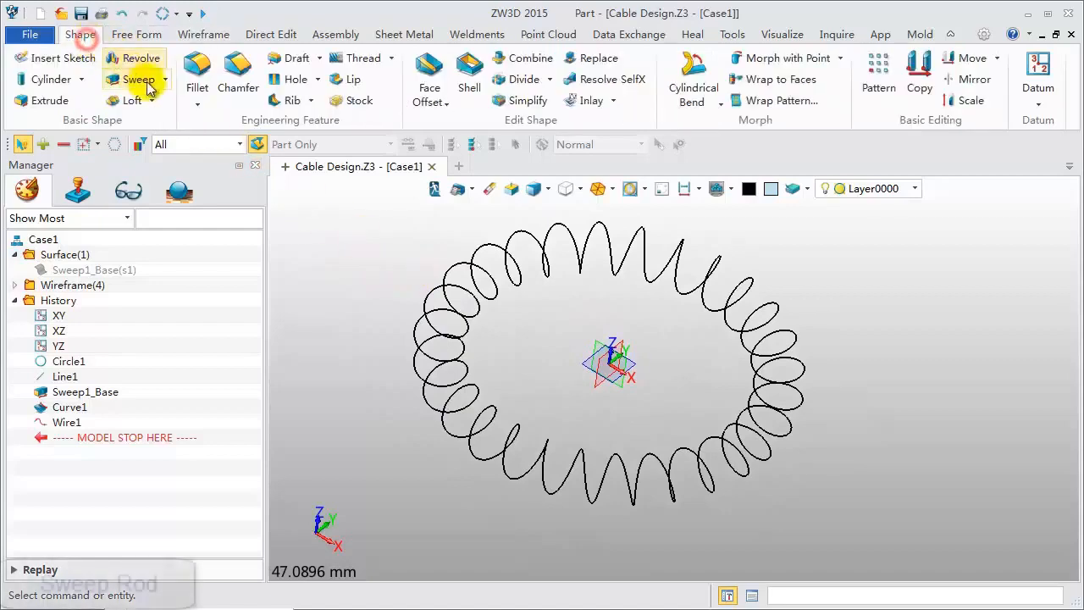
{"action": "left_click", "coordinate": [165, 82]}
{"action": "left_click", "coordinate": [183, 169]}
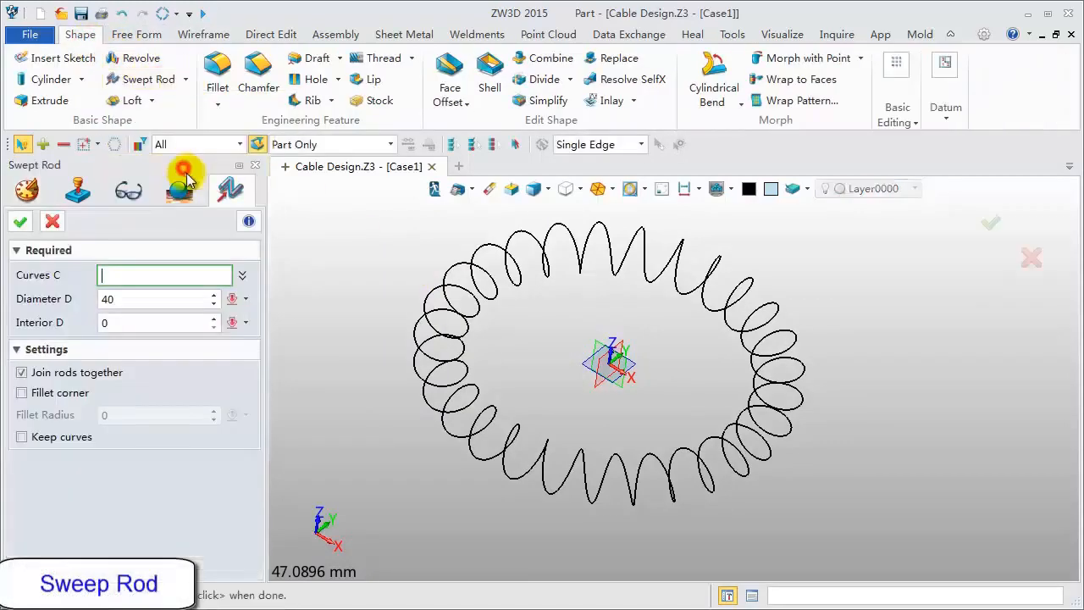
{"action": "left_click", "coordinate": [471, 292]}
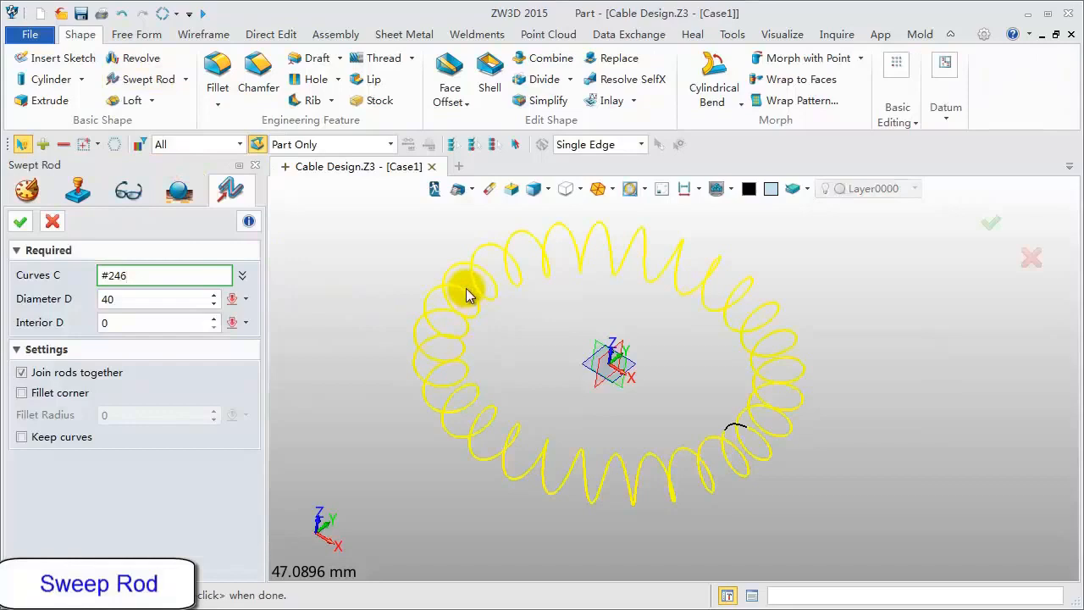
{"action": "middle_click", "coordinate": [465, 292]}
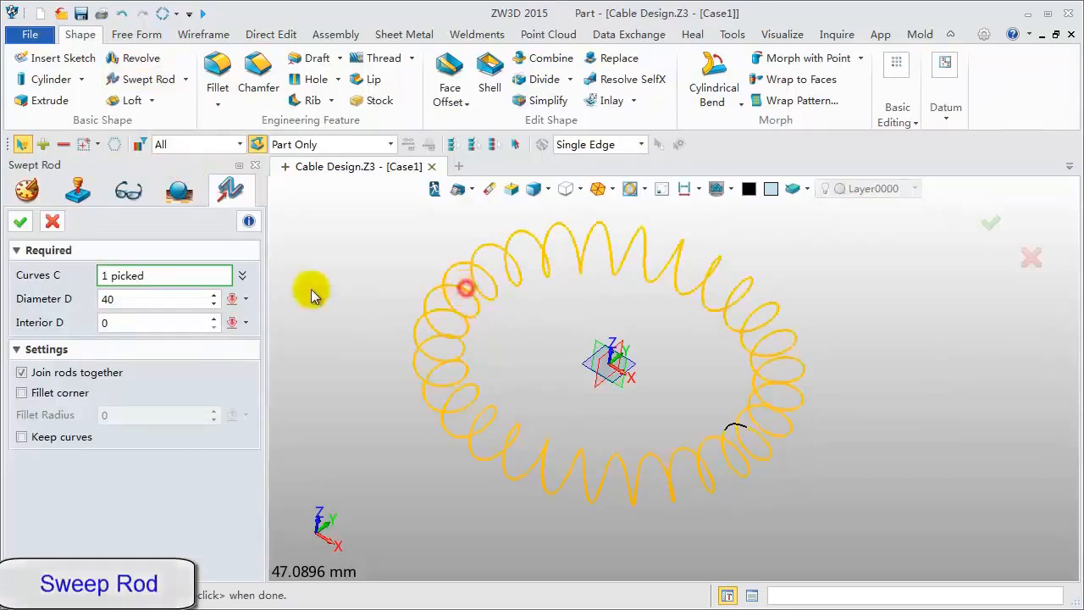
{"action": "left_click", "coordinate": [145, 298]}
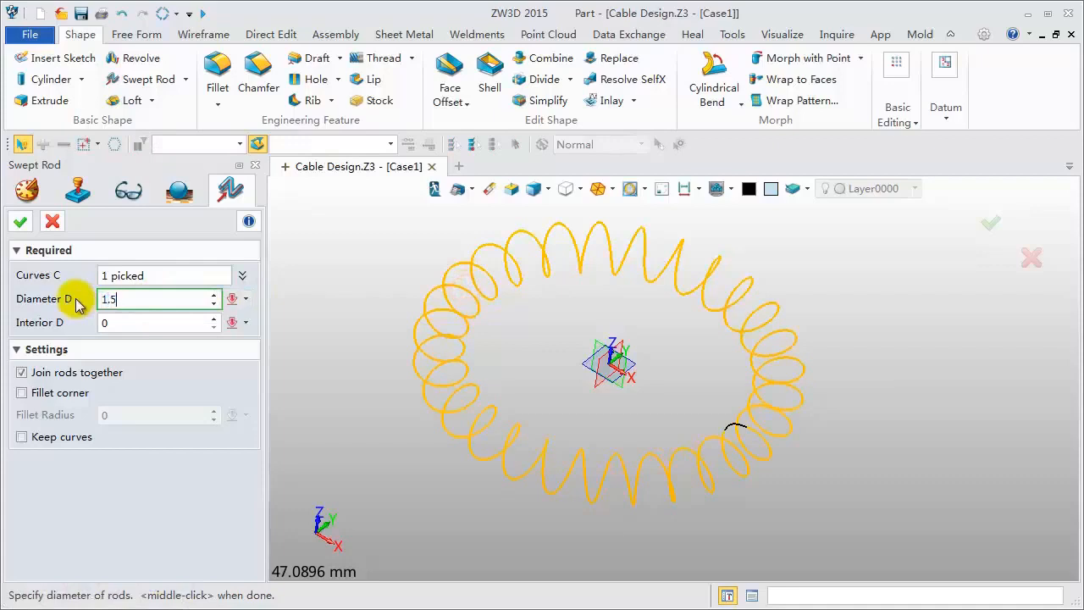
Step: Add the short blend curve to the rod's path and create the swept rod in orange
{"action": "left_click", "coordinate": [161, 275]}
{"action": "left_click", "coordinate": [737, 427]}
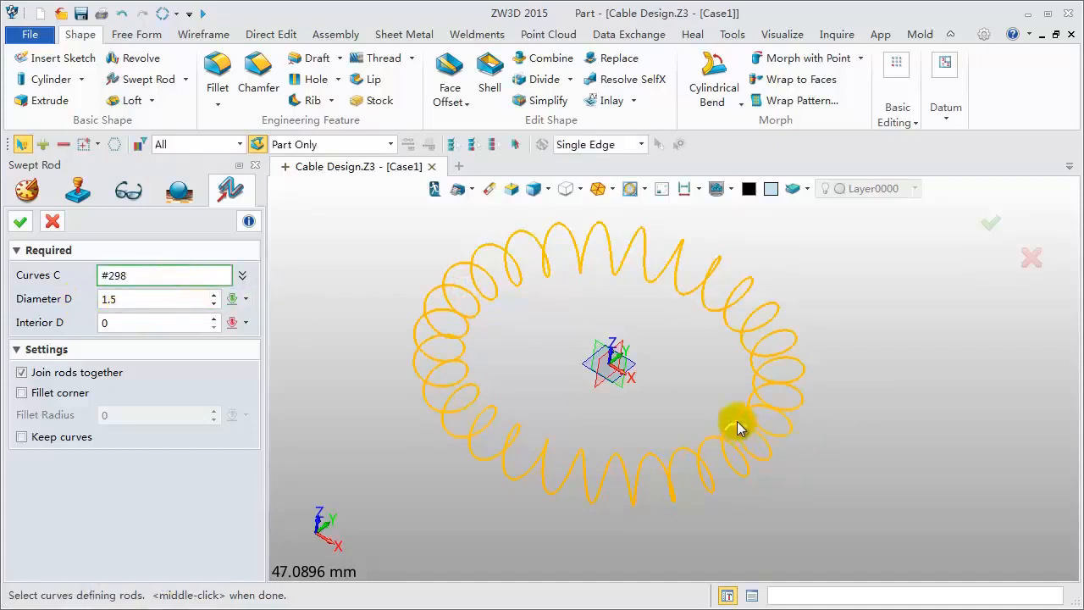
{"action": "left_click", "coordinate": [770, 188]}
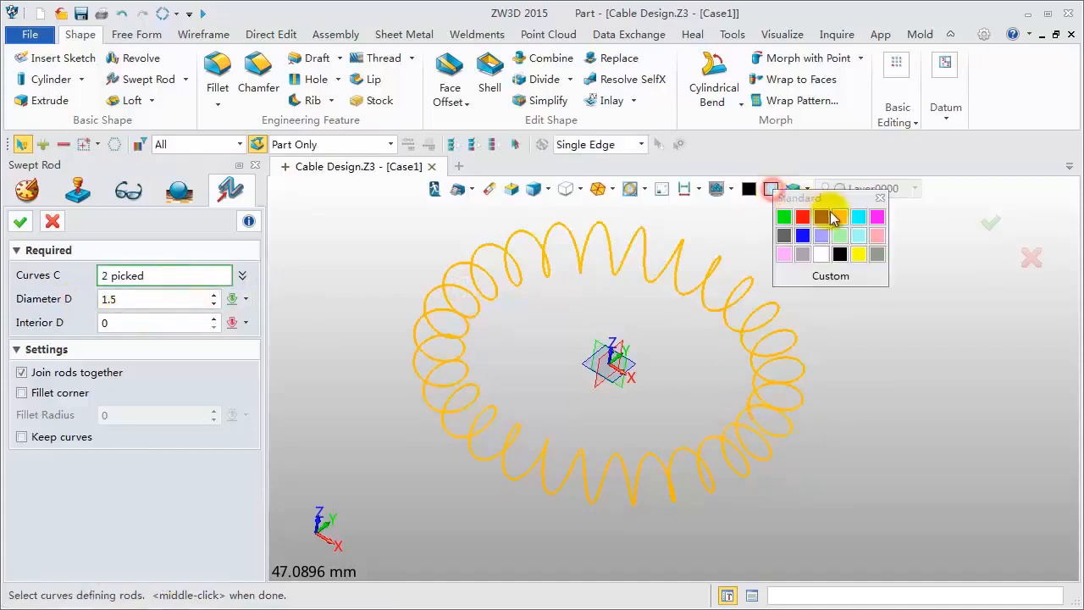
{"action": "left_click", "coordinate": [841, 219]}
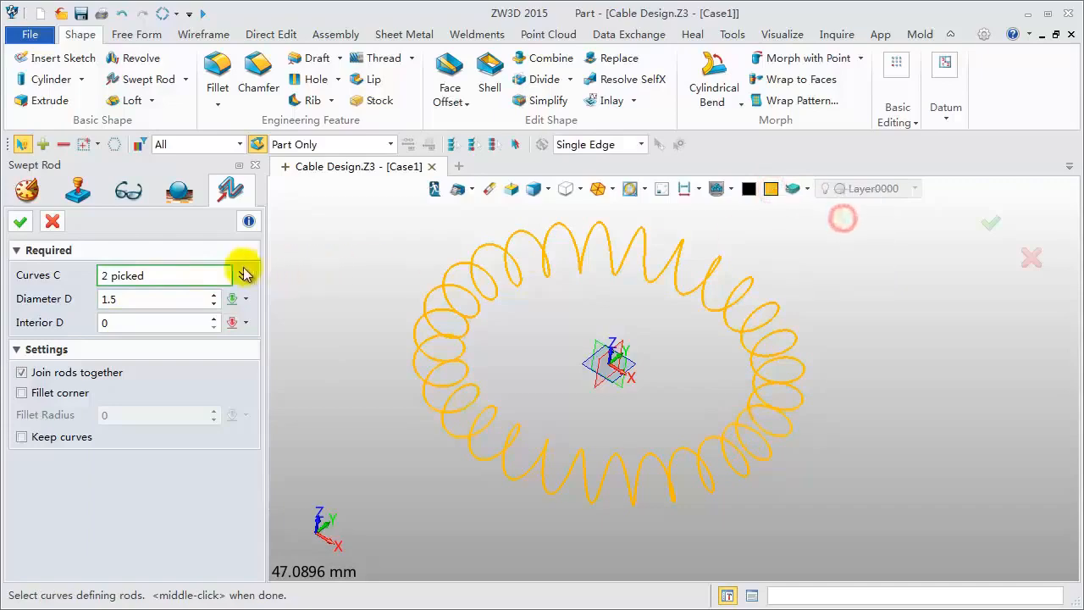
{"action": "left_click", "coordinate": [18, 225]}
Step: Expand the model's list of solids and examine the finished coiled rod
{"action": "mouse_move", "coordinate": [347, 264]}
{"action": "right_mouse_down"}
{"action": "mouse_move", "coordinate": [346, 278]}
{"action": "mouse_move", "coordinate": [347, 261]}
{"action": "right_mouse_up"}
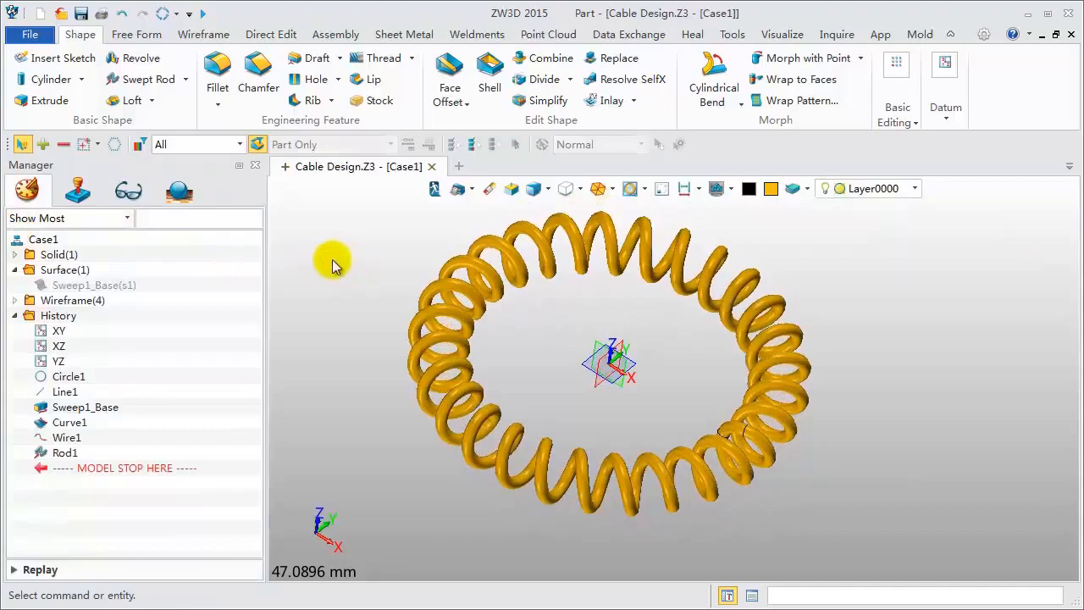
{"action": "left_click", "coordinate": [14, 255]}
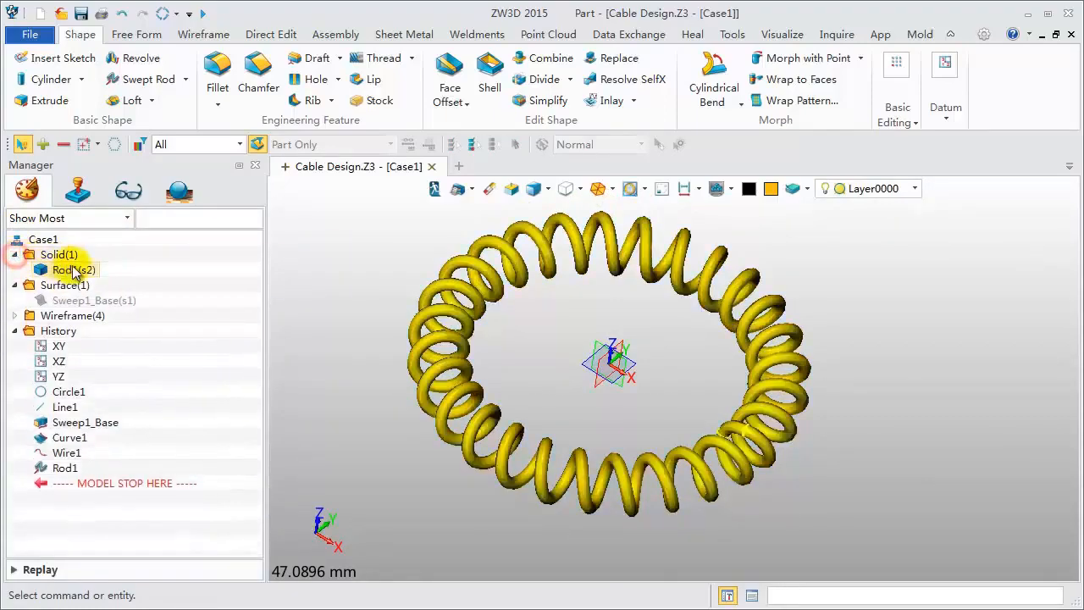
{"action": "right_click_drag", "start_coordinate": [328, 267], "coordinate": [351, 289]}
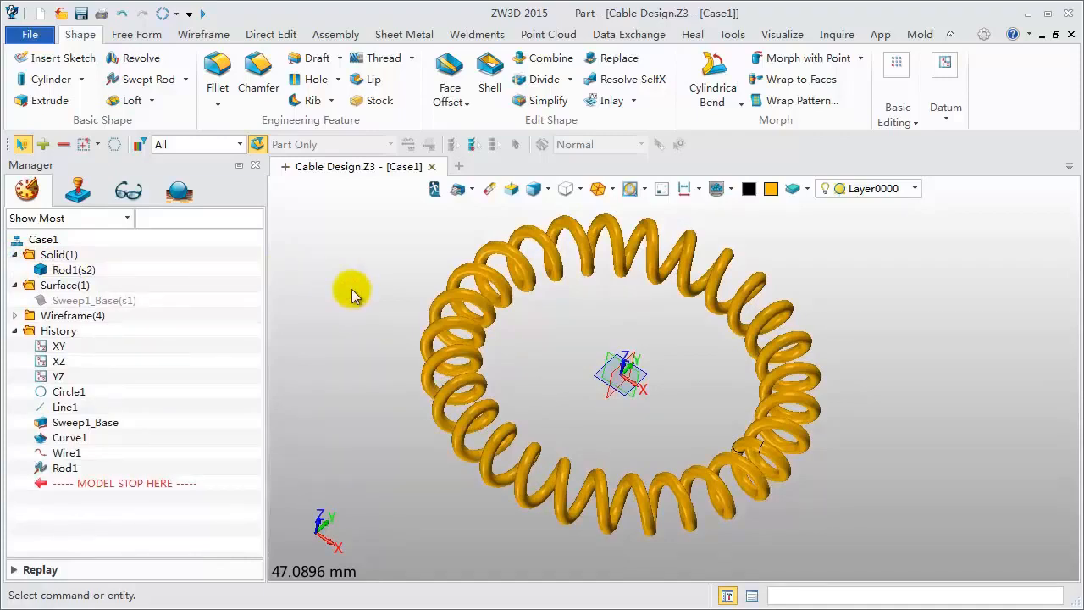
Step: In a new part Case2 based on the Default template, create a cylinder centred at 0,0,0 with radius 30 mm and length 8 mm
{"action": "left_click", "coordinate": [285, 169]}
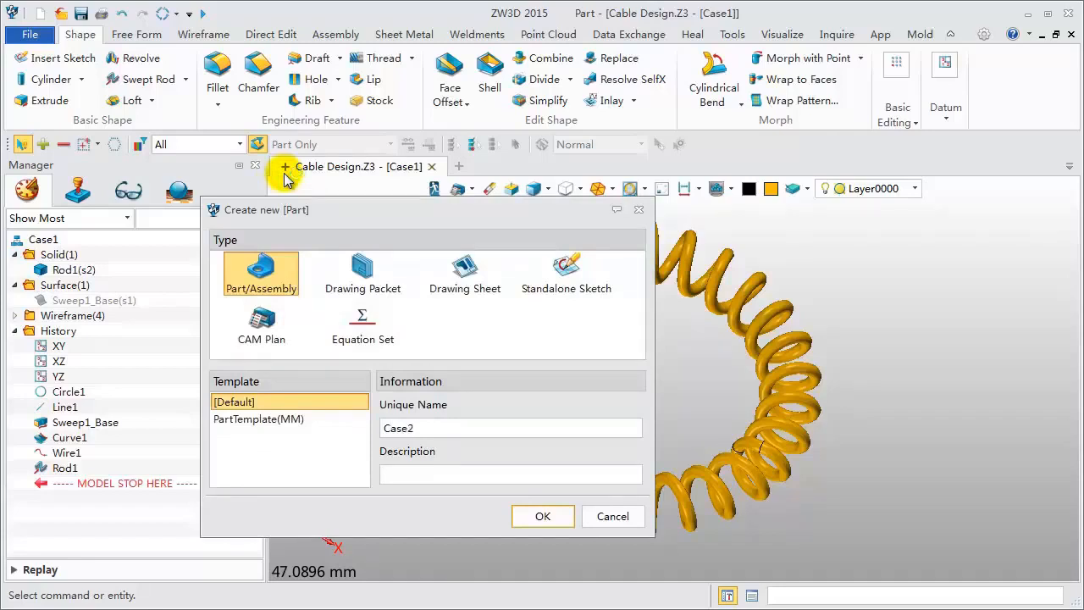
{"action": "key", "text": "Return"}
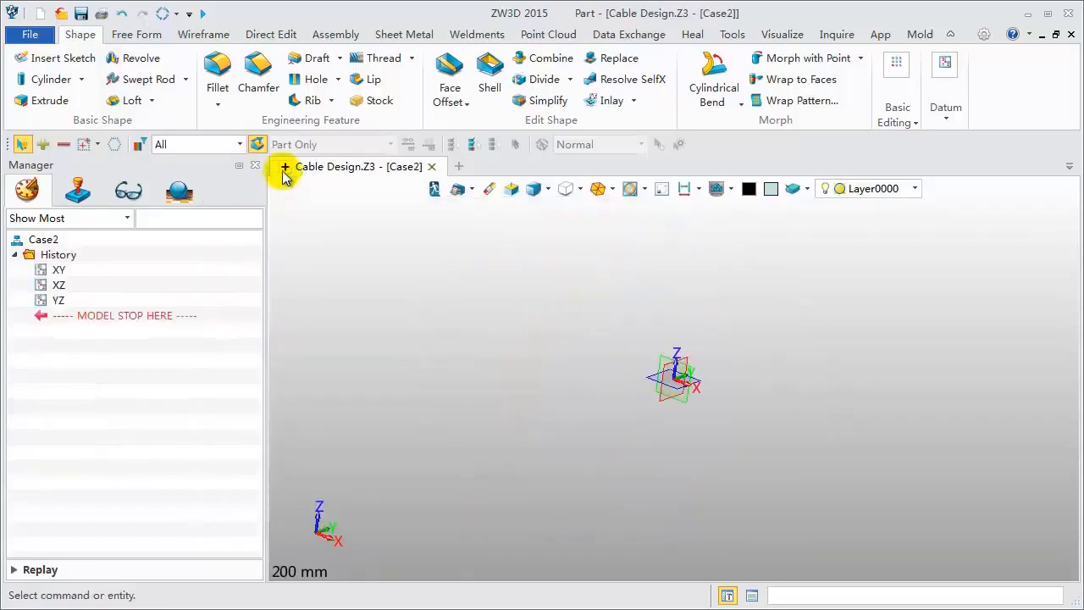
{"action": "left_click", "coordinate": [47, 79]}
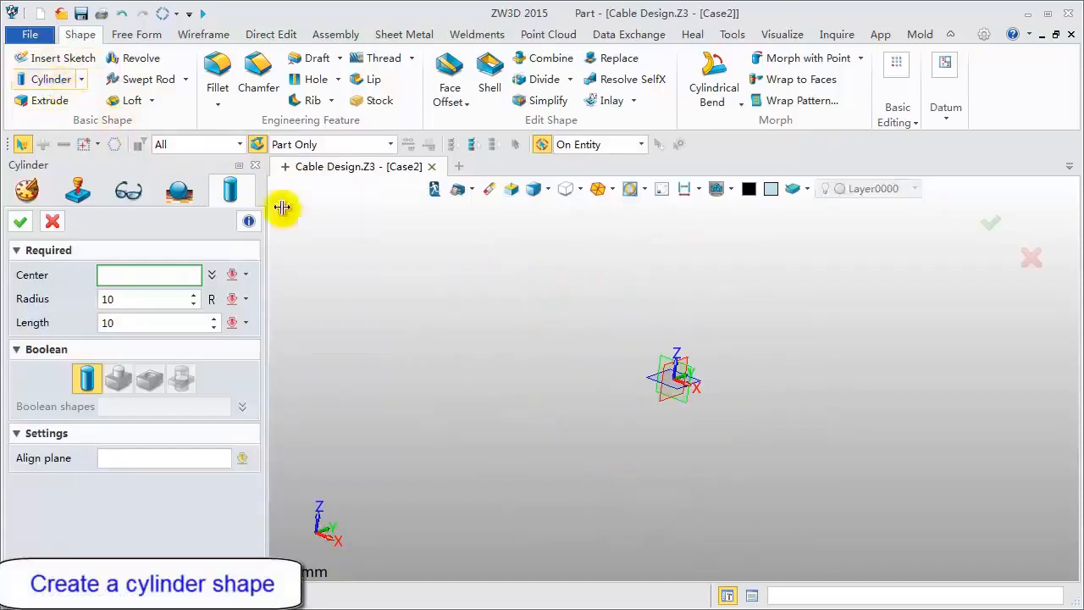
{"action": "left_click", "coordinate": [674, 379]}
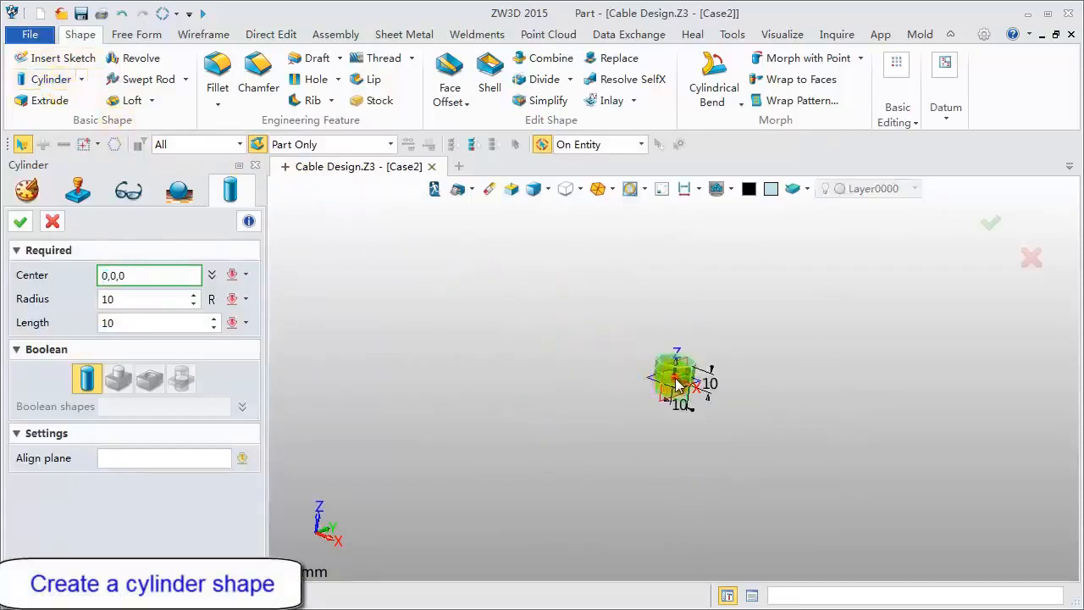
{"action": "left_click", "coordinate": [676, 382]}
{"action": "key", "text": "Return"}
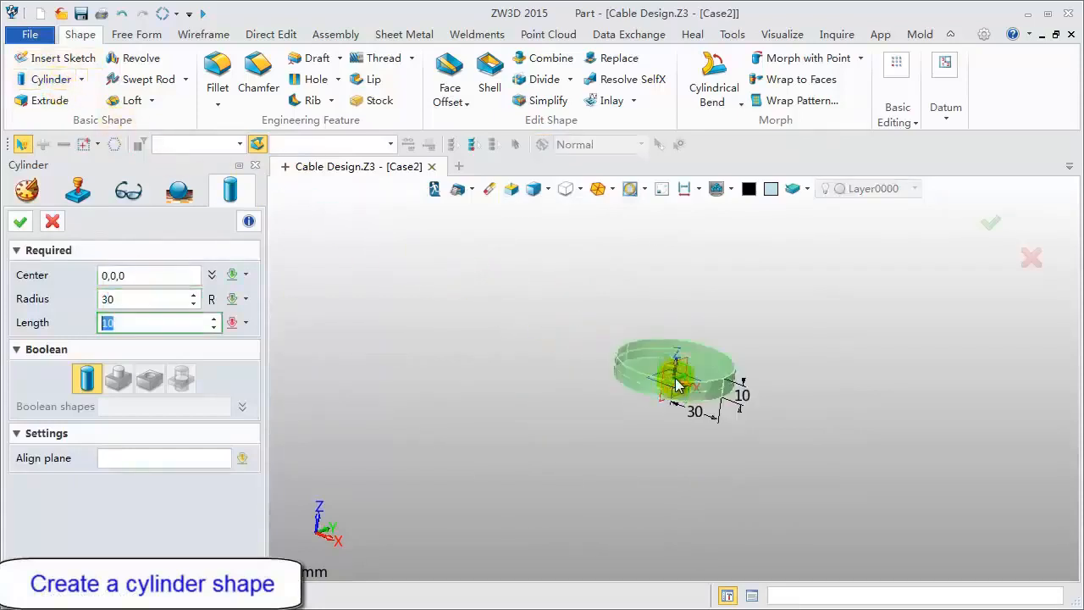
{"action": "type", "text": "8"}
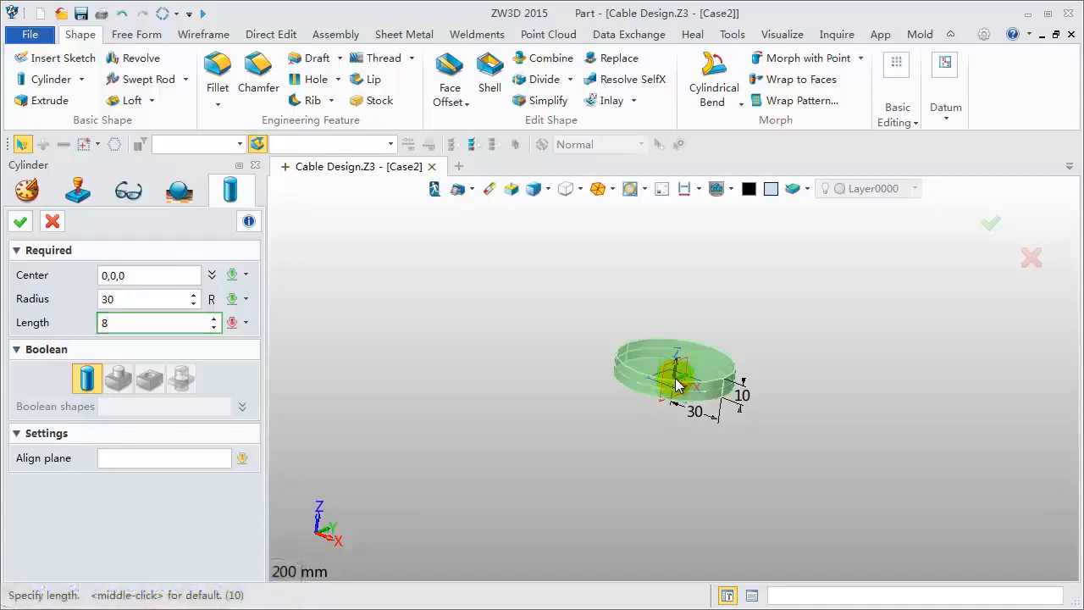
{"action": "key", "text": "Return"}
{"action": "middle_click", "coordinate": [678, 386]}
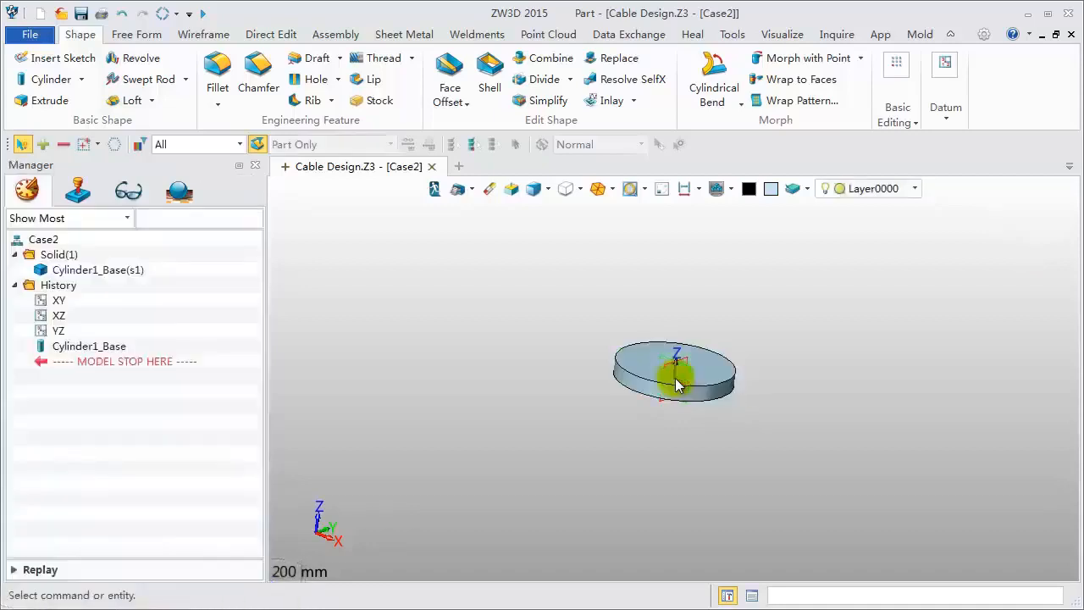
Step: Shell the cylinder with a thickness of -6 mm, selecting its top and bottom faces as openings
{"action": "scroll", "coordinate": [758, 372], "scroll_direction": "up", "scroll_amount": 3}
{"action": "scroll", "coordinate": [527, 424], "scroll_direction": "up", "scroll_amount": 2}
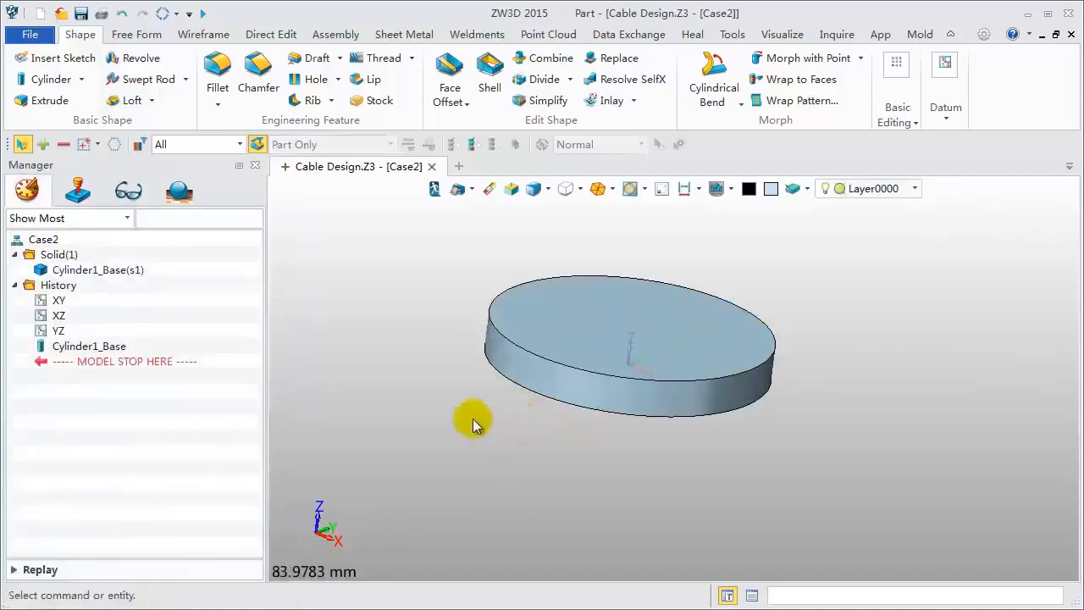
{"action": "right_click_drag", "start_coordinate": [472, 418], "coordinate": [470, 433]}
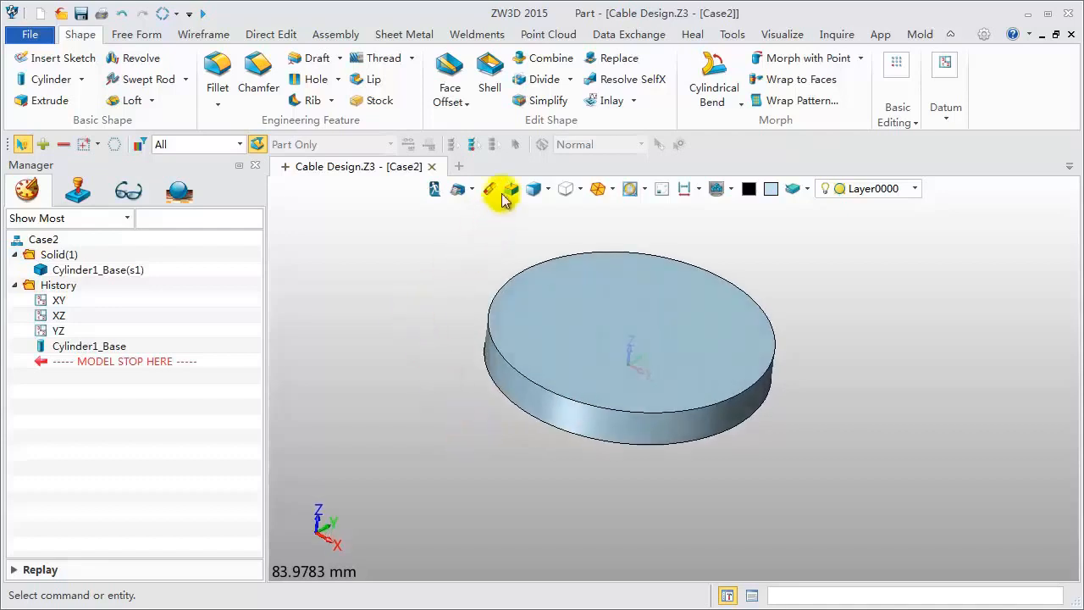
{"action": "left_click", "coordinate": [490, 85]}
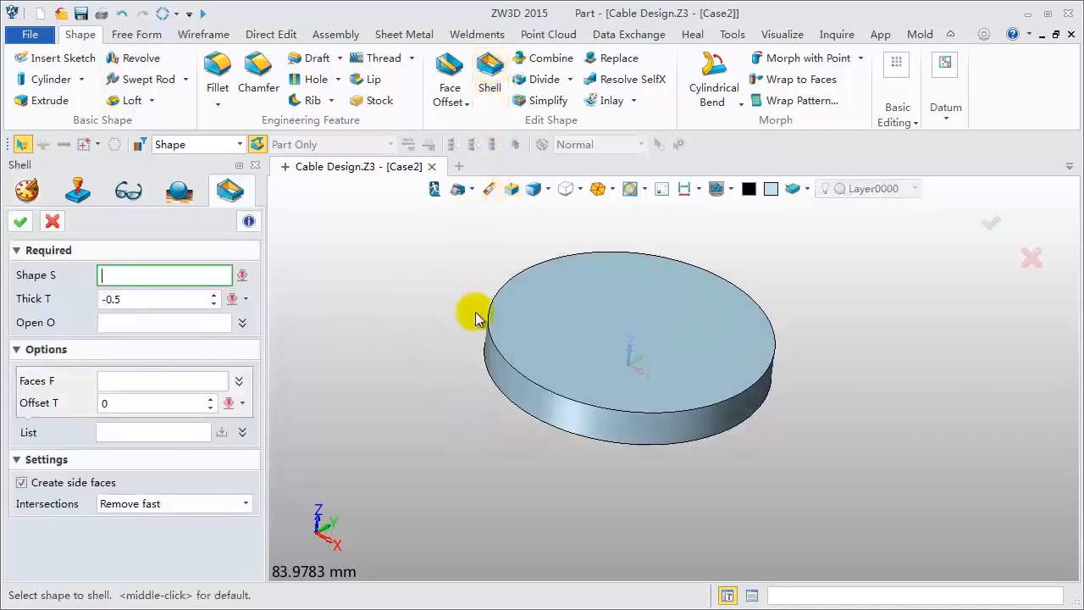
{"action": "left_click", "coordinate": [500, 357]}
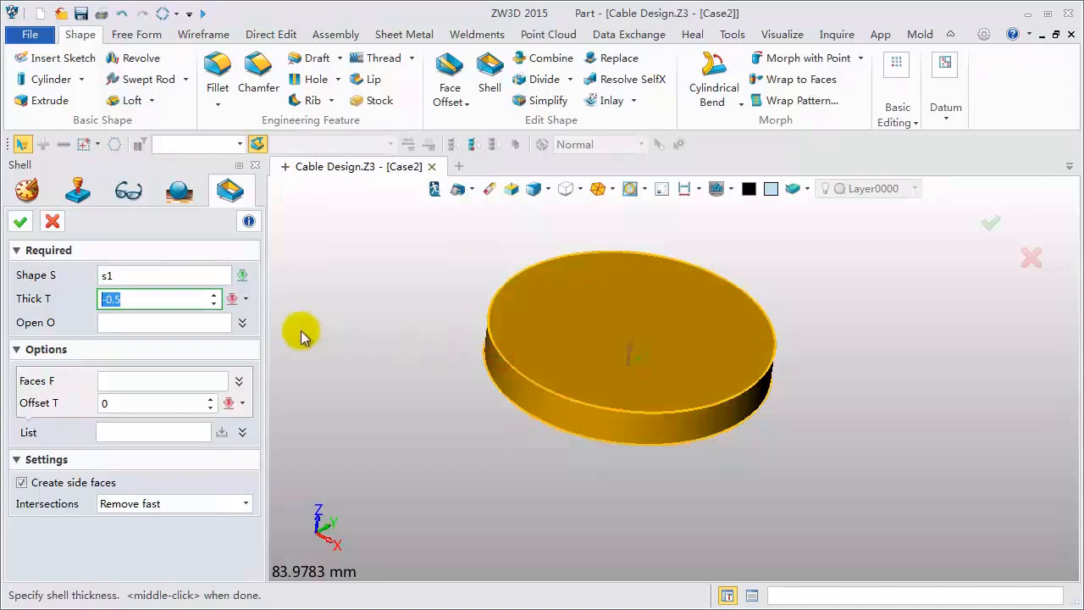
{"action": "type", "text": "-6"}
{"action": "key", "text": "Return"}
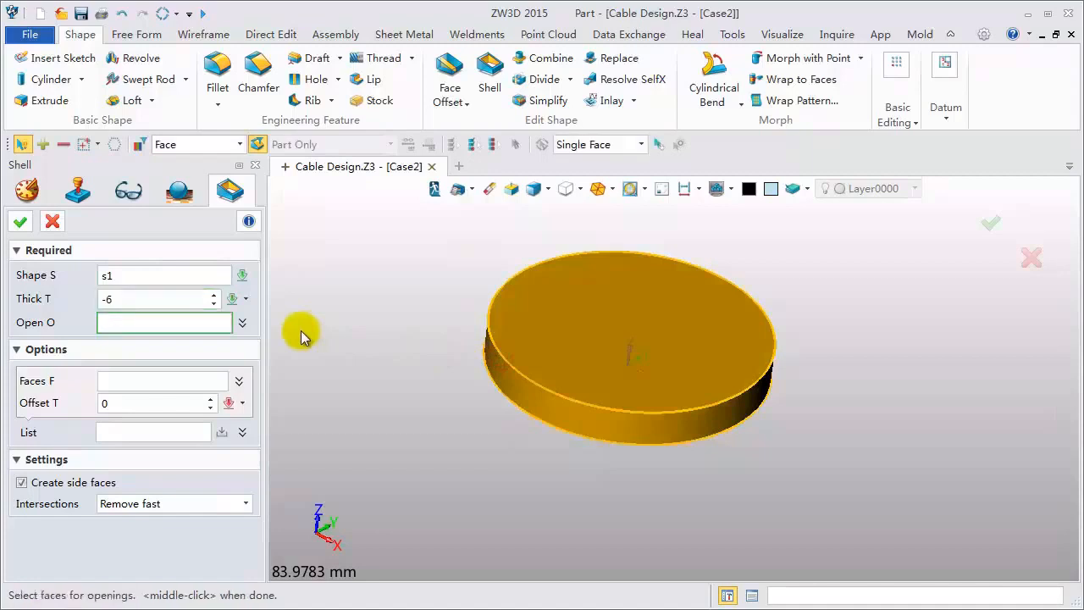
{"action": "left_click", "coordinate": [588, 340]}
{"action": "right_click_drag", "start_coordinate": [587, 343], "coordinate": [593, 382]}
{"action": "left_click", "coordinate": [593, 381]}
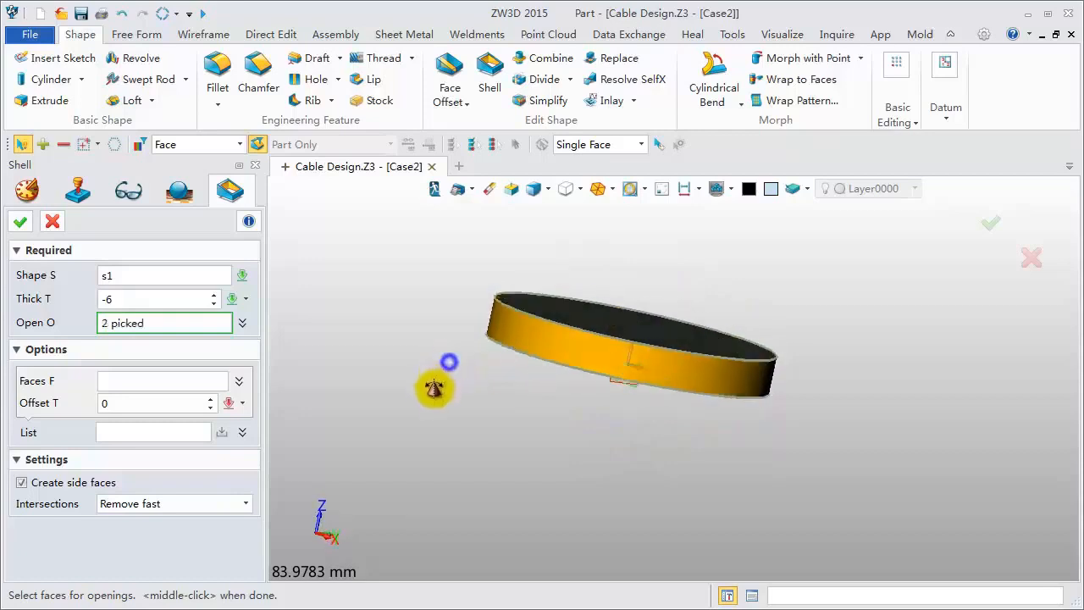
{"action": "right_click_drag", "start_coordinate": [433, 388], "coordinate": [430, 418]}
{"action": "left_click", "coordinate": [22, 222]}
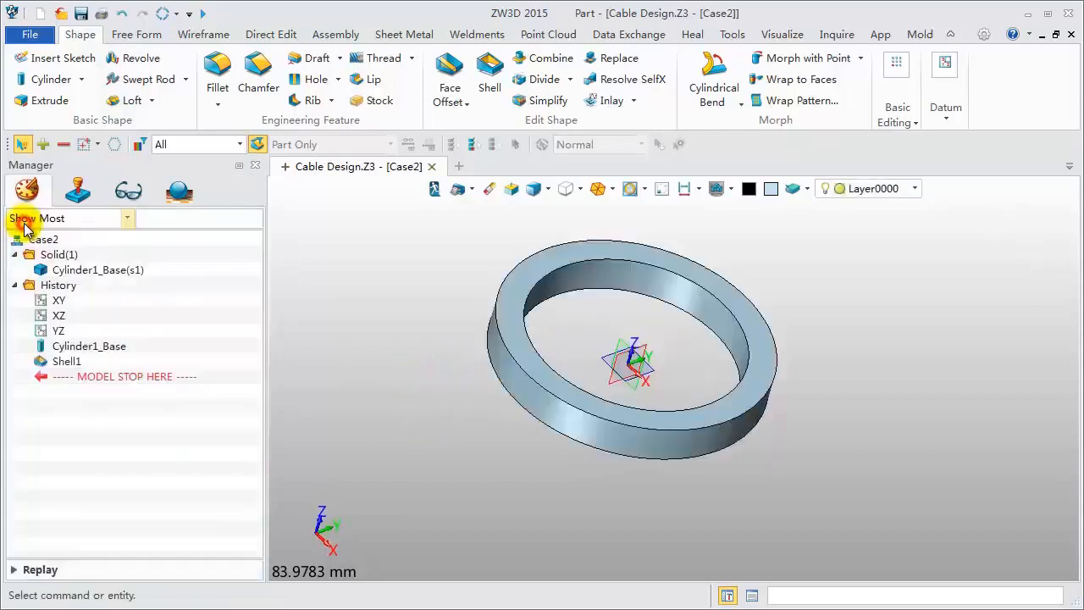
Step: Create InterX curves where the ring solid intersects the XZ datum plane, with trimming to face boundaries kept on
{"action": "right_click_drag", "start_coordinate": [401, 290], "coordinate": [412, 315]}
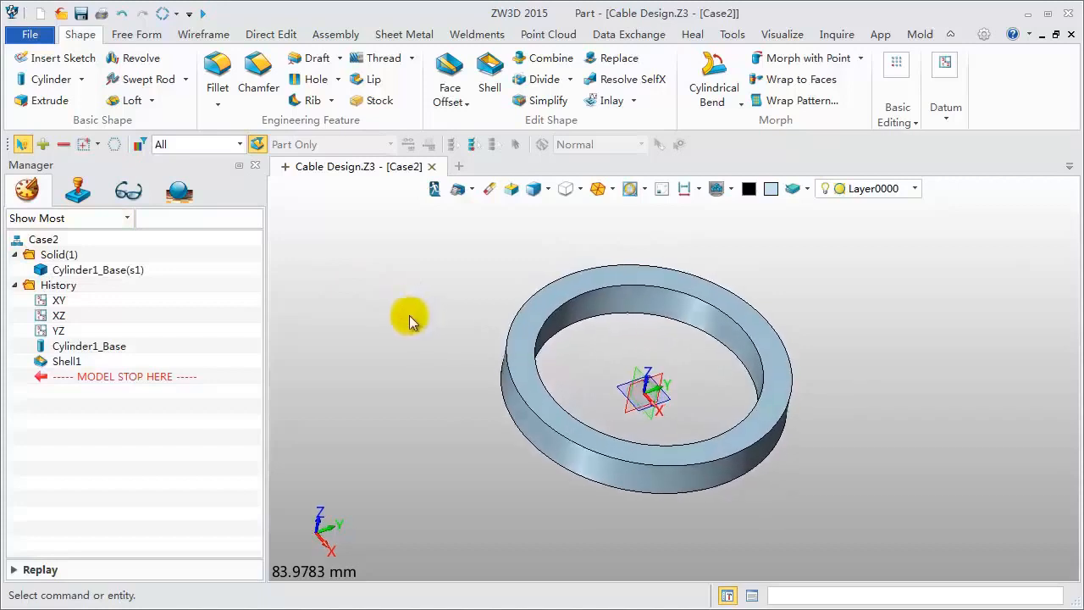
{"action": "left_click", "coordinate": [207, 33]}
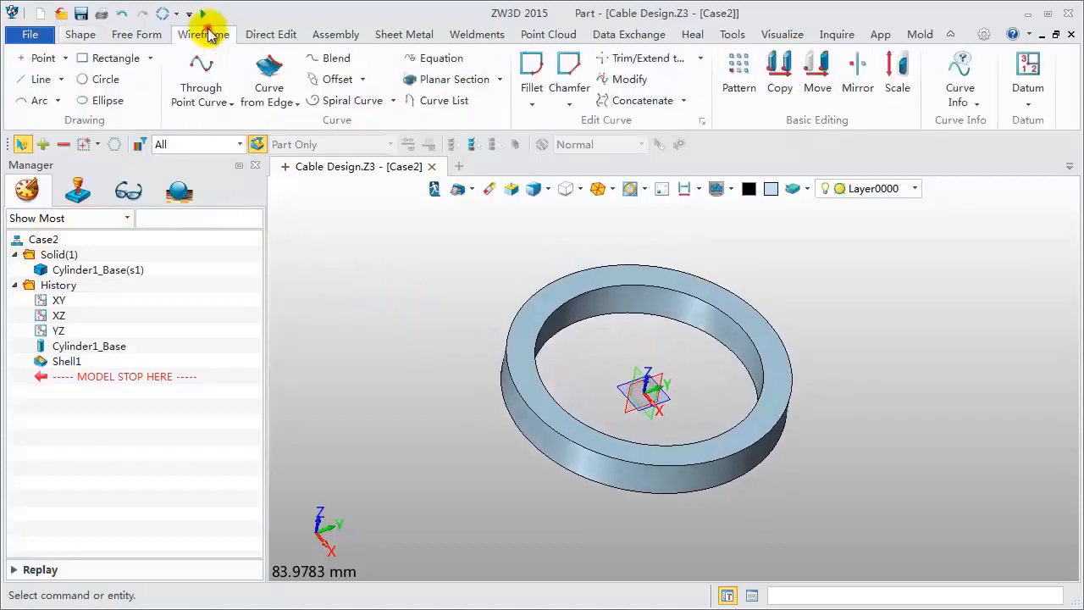
{"action": "left_click", "coordinate": [286, 102]}
{"action": "left_click", "coordinate": [297, 188]}
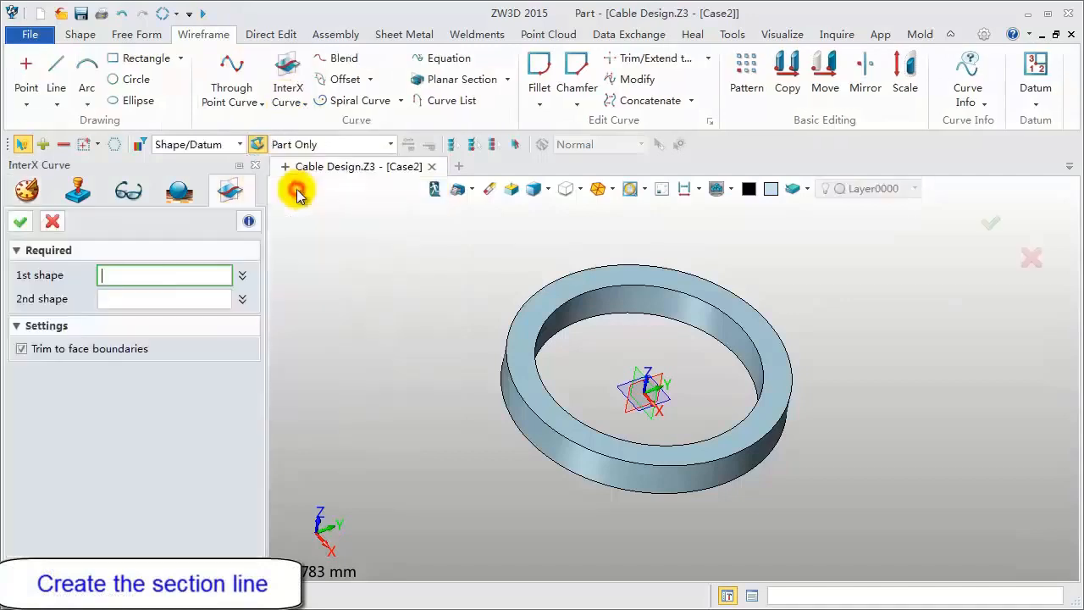
{"action": "left_click", "coordinate": [567, 283]}
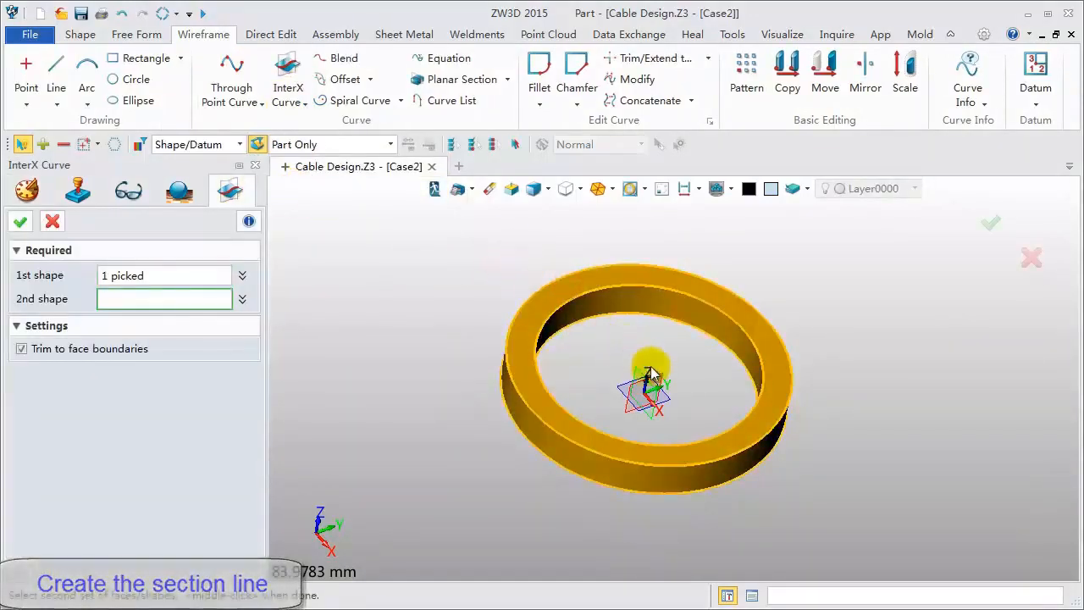
{"action": "left_click", "coordinate": [660, 401]}
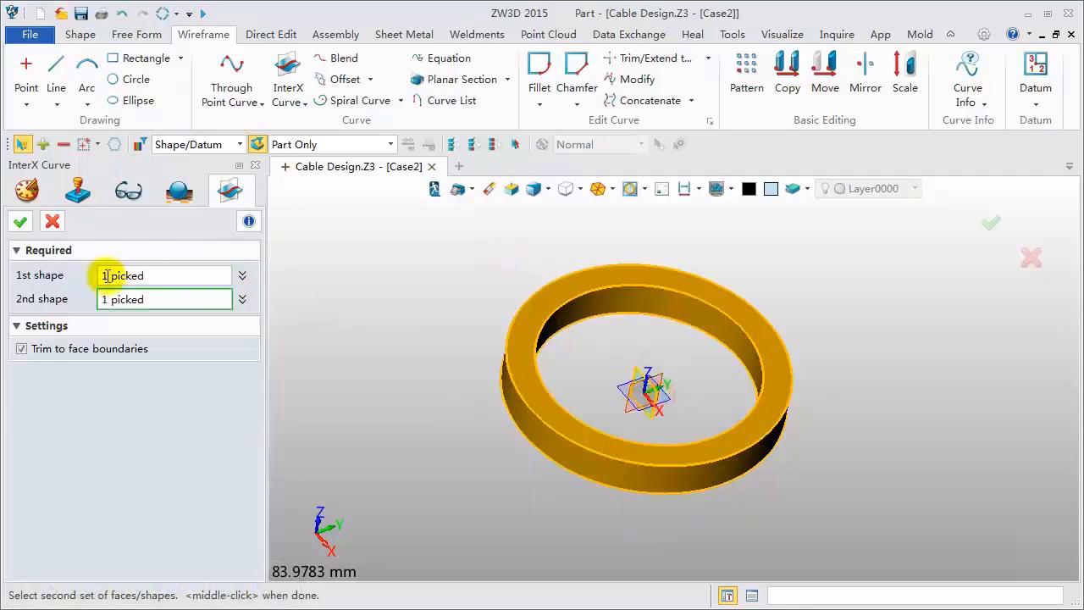
{"action": "left_click", "coordinate": [20, 221]}
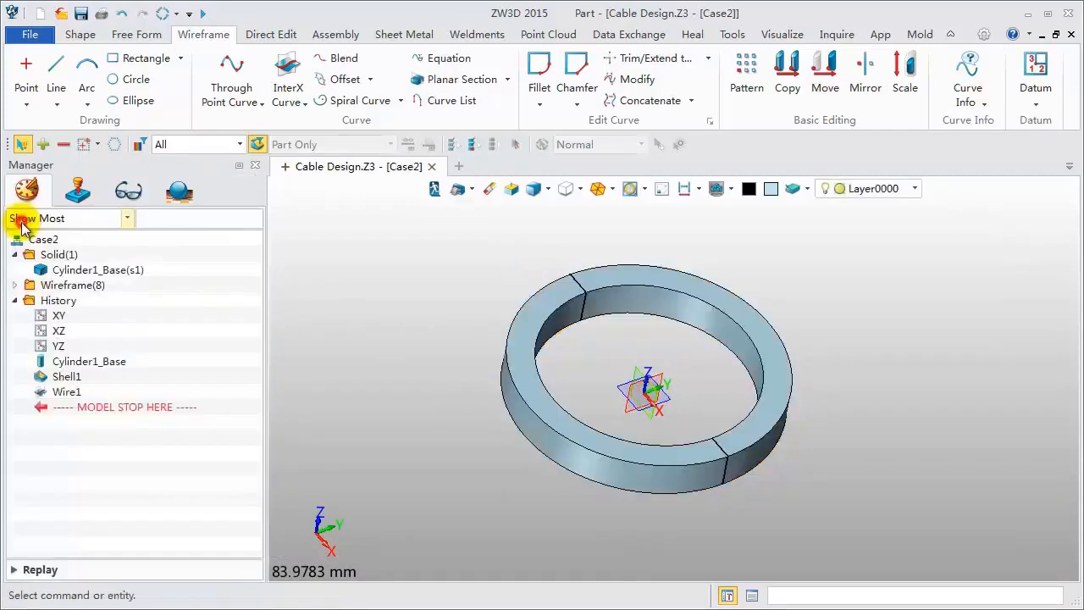
Step: Fillet the ring's four circular edges, inner and outer on both sides, with a radius of 1 mm
{"action": "middle_click_drag", "start_coordinate": [410, 283], "coordinate": [420, 312]}
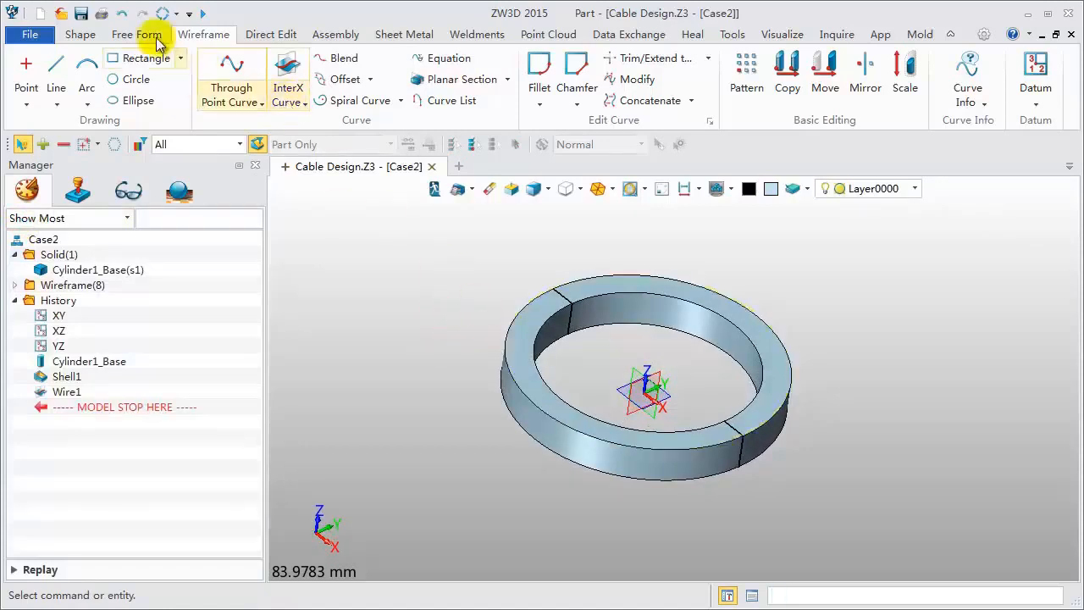
{"action": "left_click", "coordinate": [80, 34]}
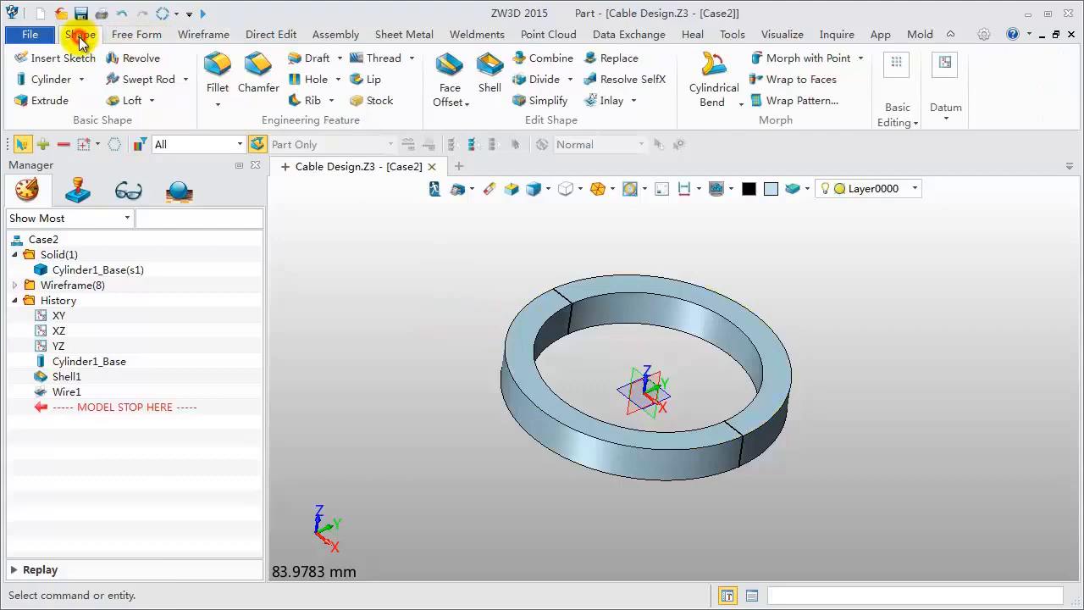
{"action": "left_click", "coordinate": [217, 71]}
{"action": "left_click", "coordinate": [511, 349]}
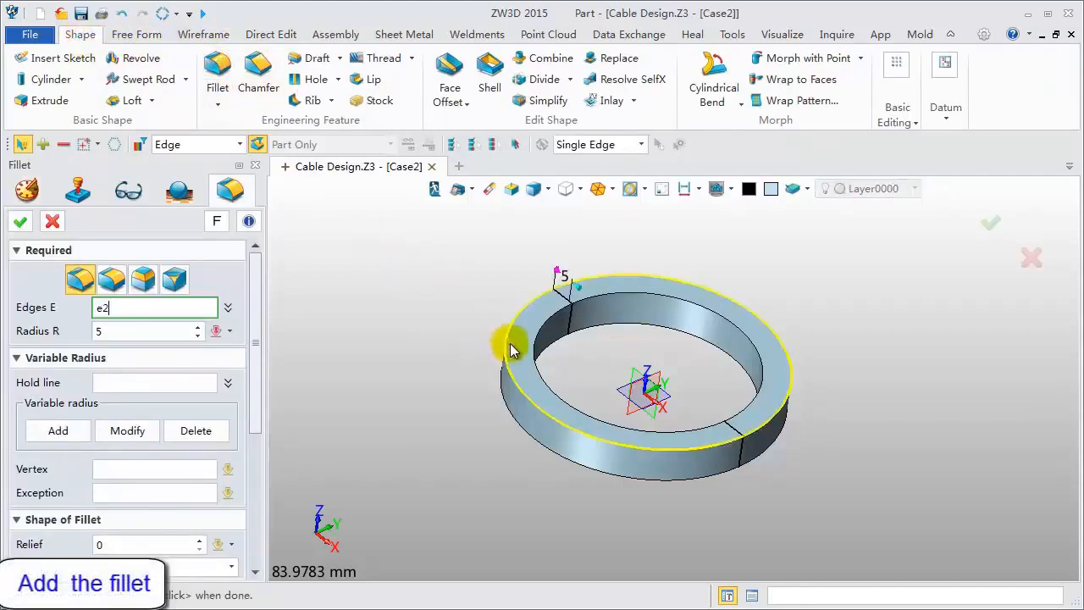
{"action": "left_click", "coordinate": [132, 332]}
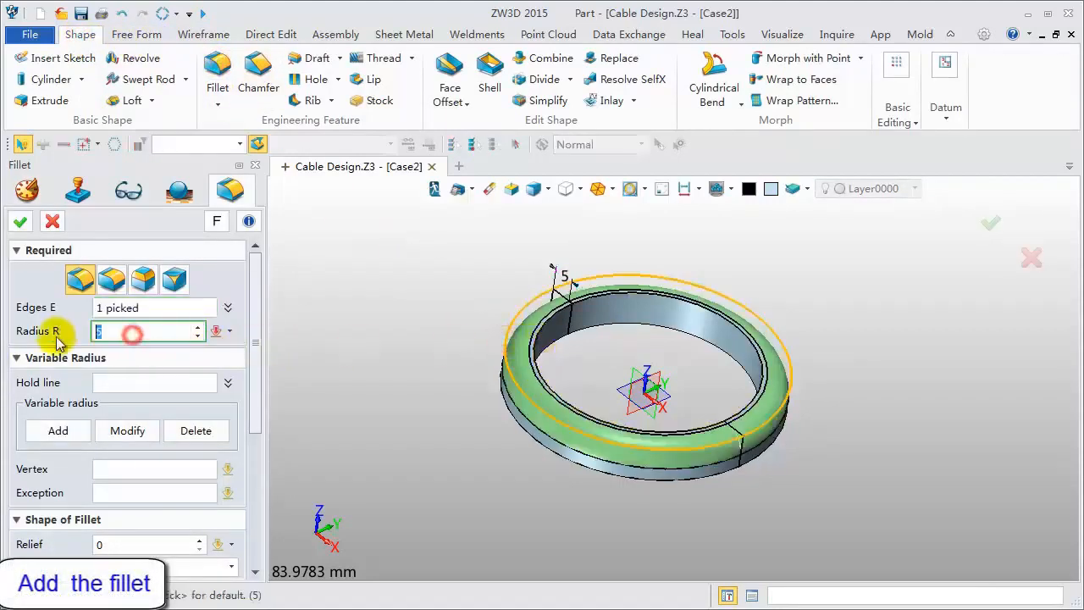
{"action": "left_click", "coordinate": [140, 308]}
{"action": "left_click", "coordinate": [540, 346]}
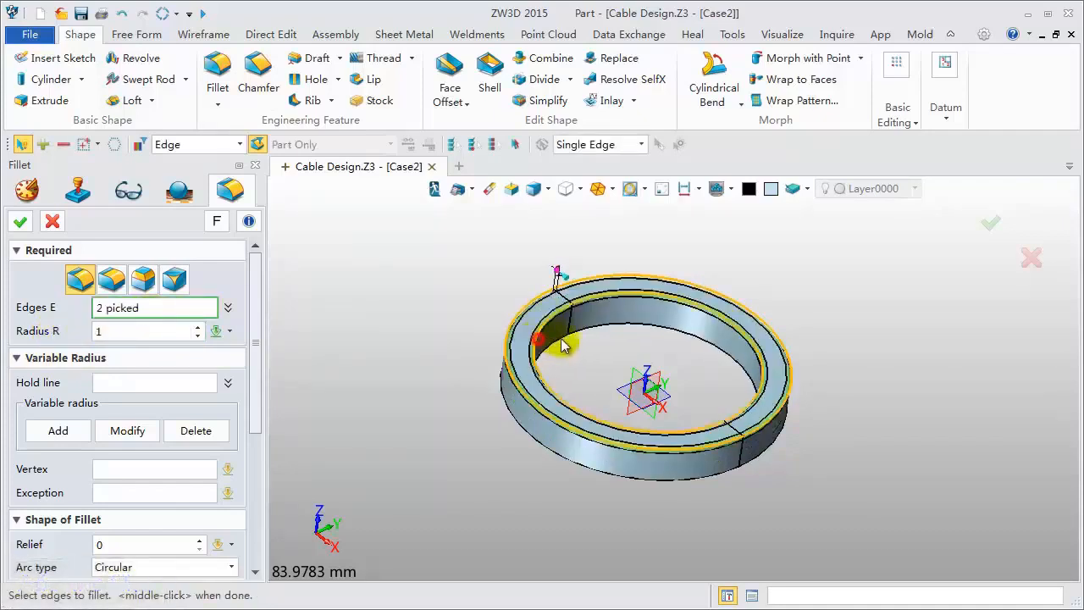
{"action": "left_click", "coordinate": [541, 445]}
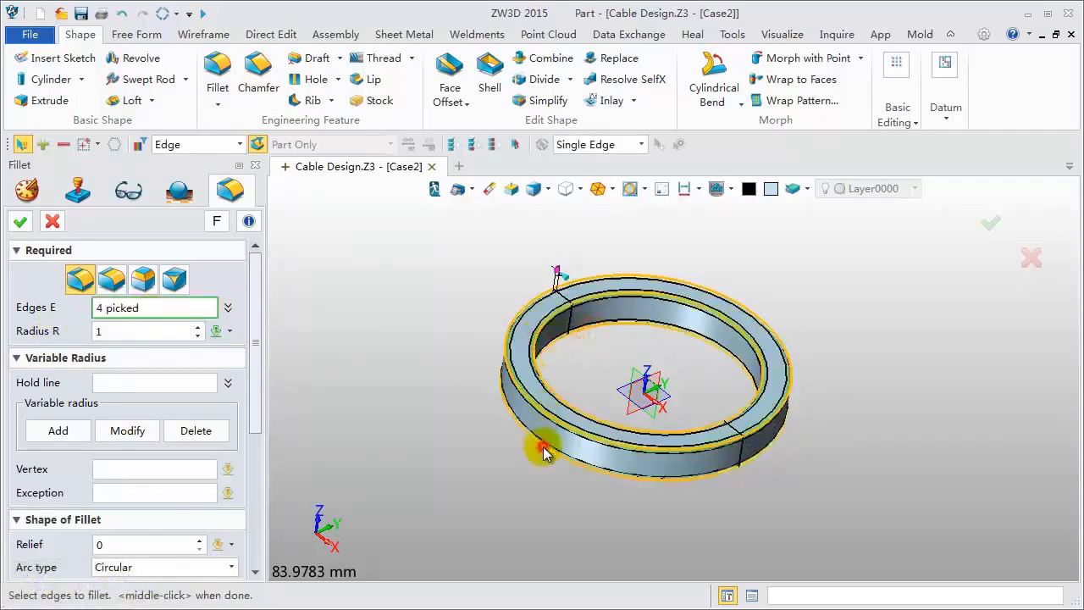
{"action": "left_click", "coordinate": [20, 221]}
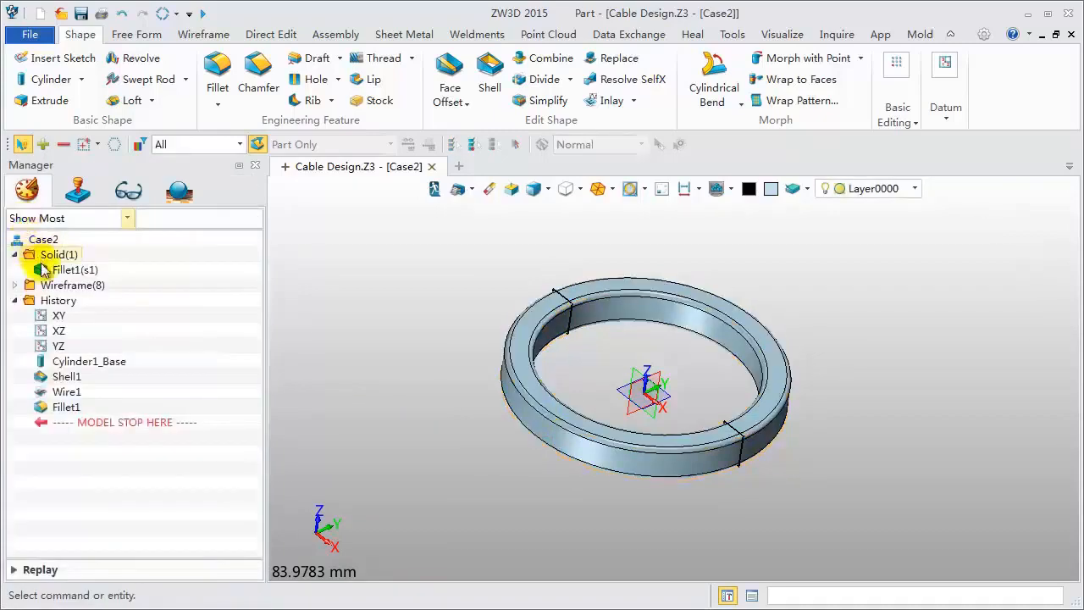
Step: Blank the filleted ring solid so that only its section curves are displayed
{"action": "right_click", "coordinate": [73, 269]}
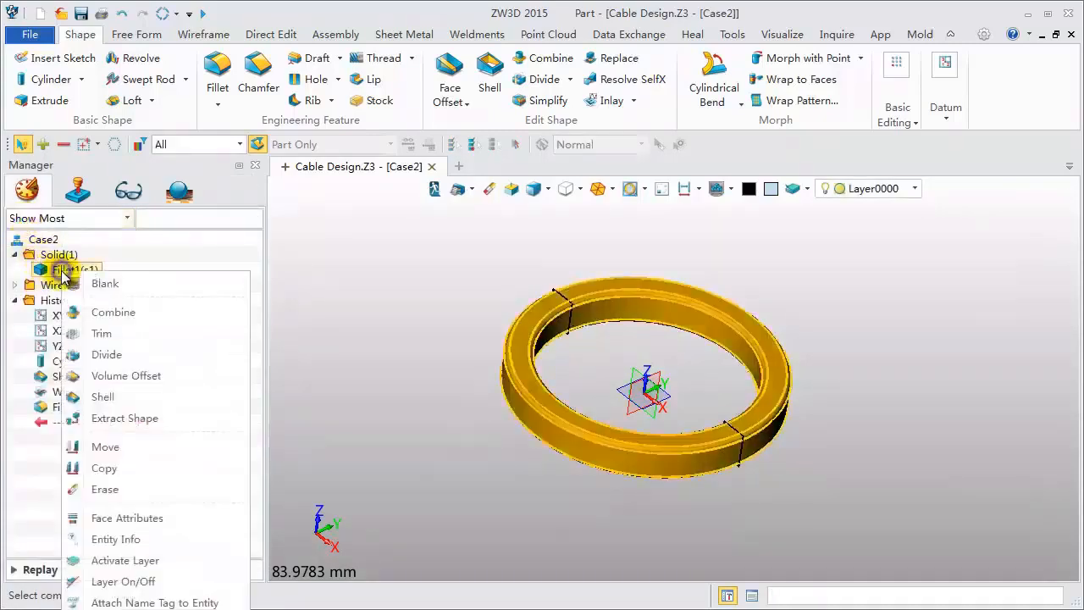
{"action": "left_click", "coordinate": [105, 284]}
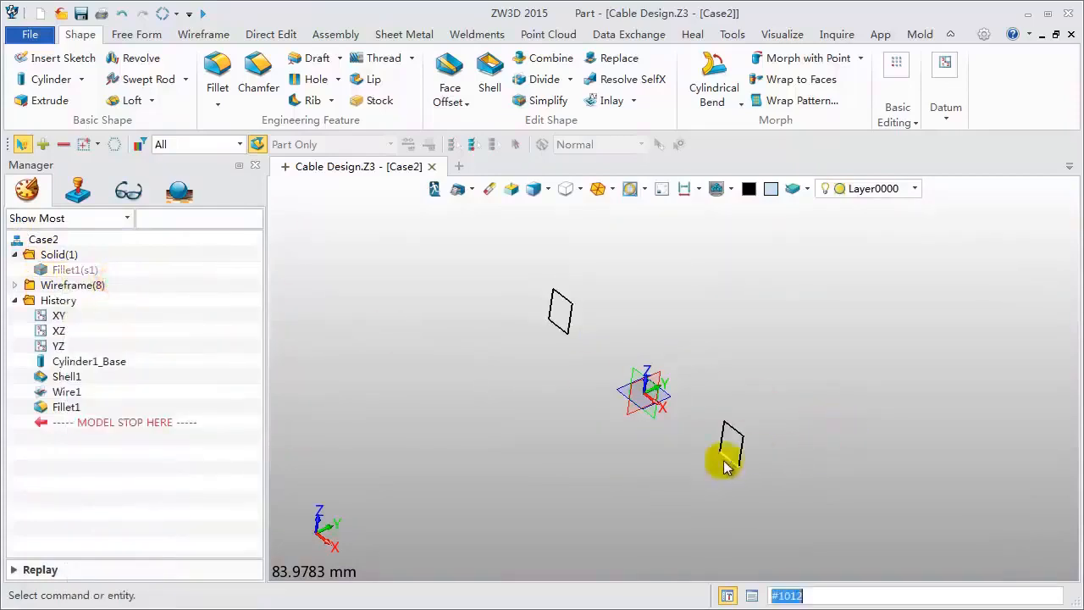
Step: Offset the four curves of the section profile on the +X side outward on the XZ plane, using a distance of -1 mm
{"action": "scroll", "coordinate": [767, 471], "scroll_direction": "up", "scroll_amount": 4}
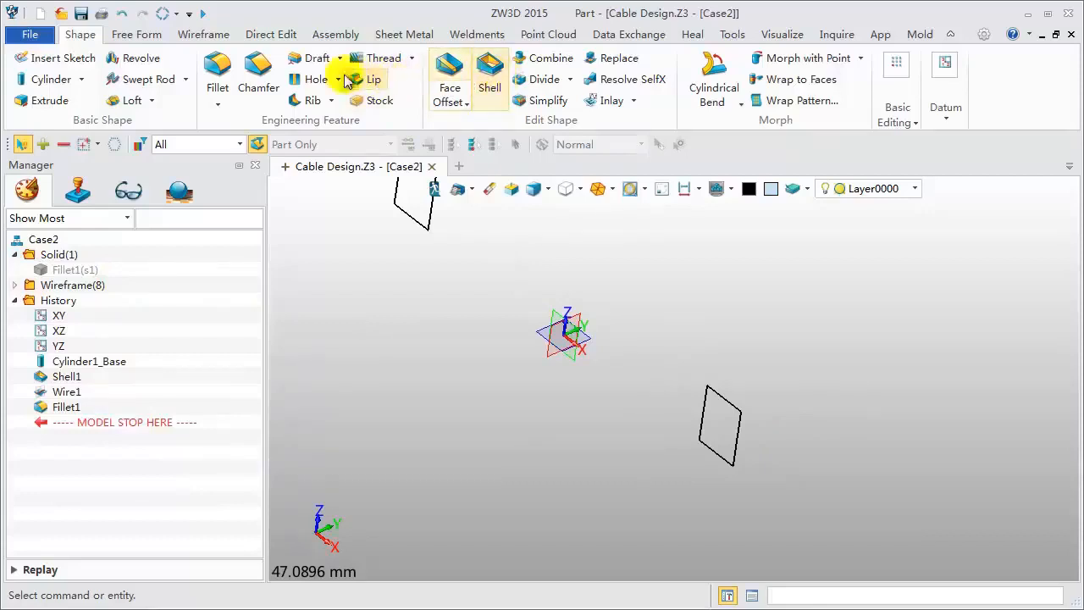
{"action": "left_click", "coordinate": [206, 36]}
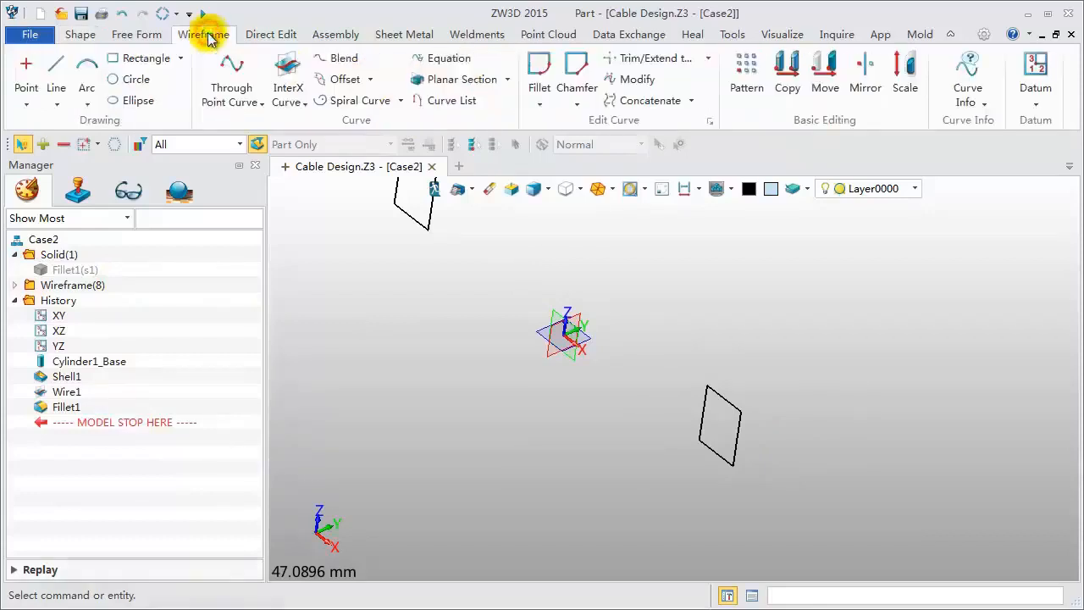
{"action": "left_click", "coordinate": [341, 79]}
{"action": "left_click", "coordinate": [154, 280]}
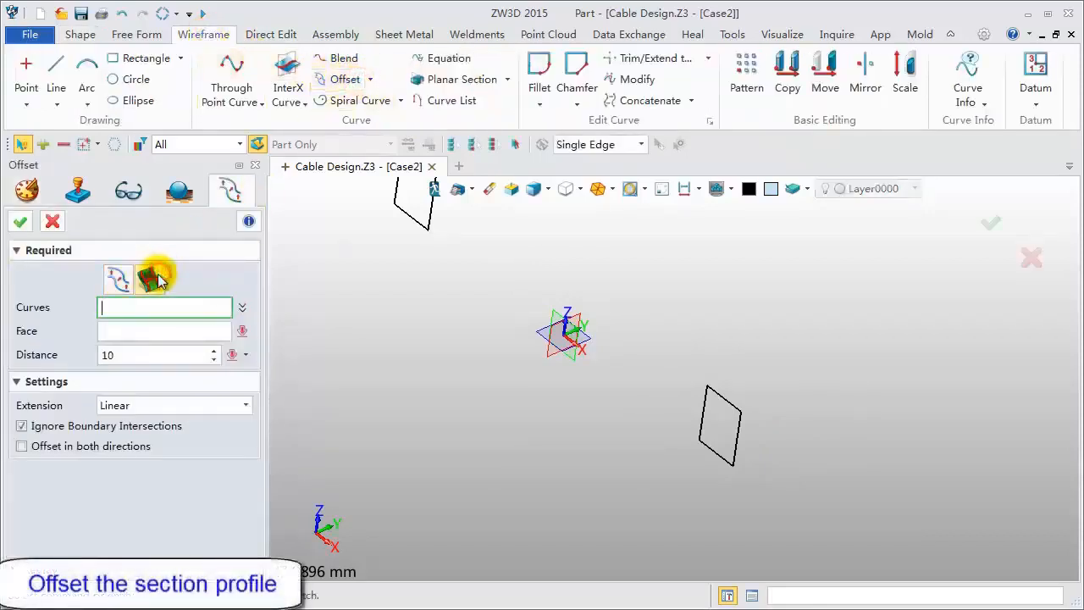
{"action": "left_click_drag", "start_coordinate": [682, 364], "coordinate": [759, 481]}
{"action": "left_click", "coordinate": [161, 330]}
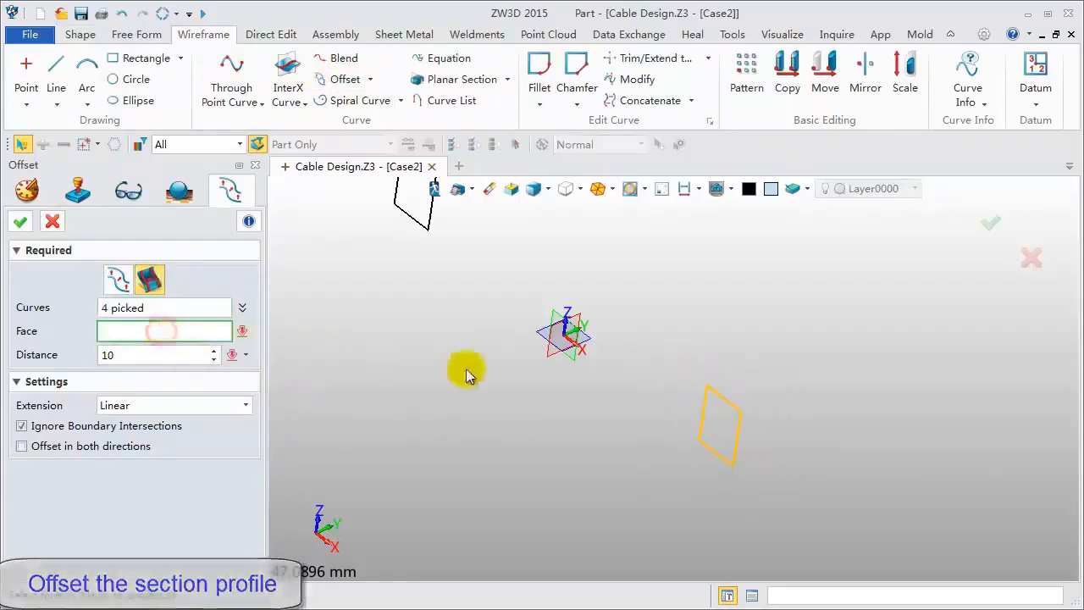
{"action": "left_click", "coordinate": [563, 324]}
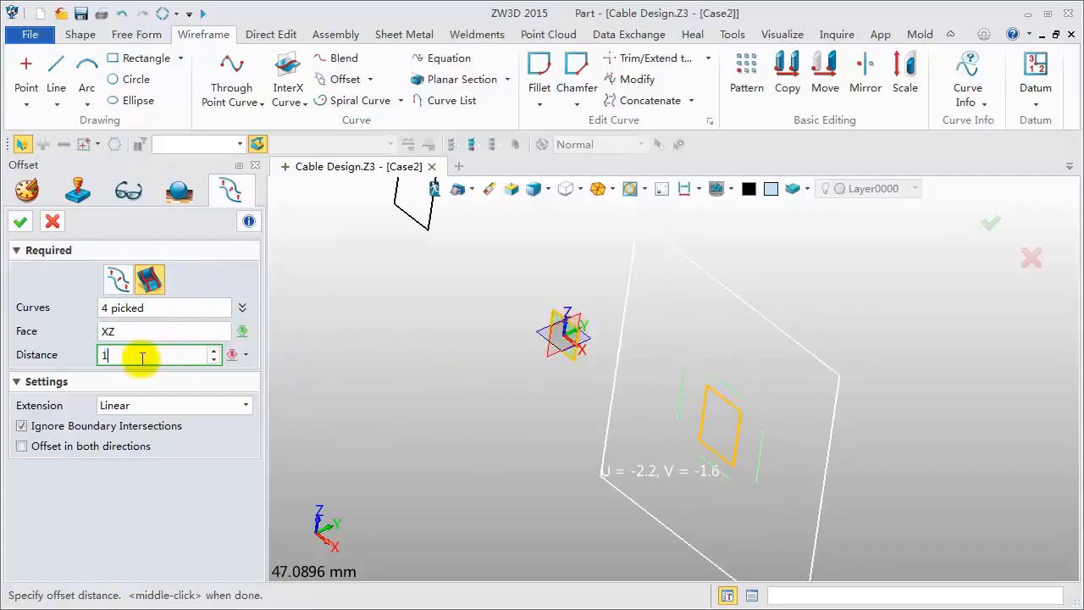
{"action": "type", "text": "1"}
{"action": "key", "text": "Return"}
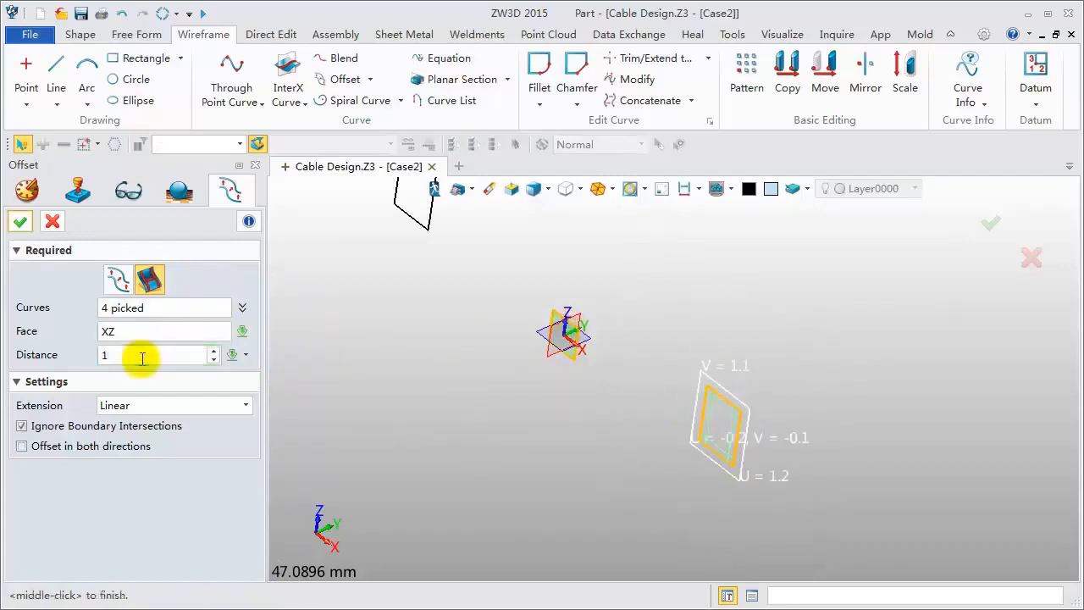
{"action": "left_click", "coordinate": [103, 354]}
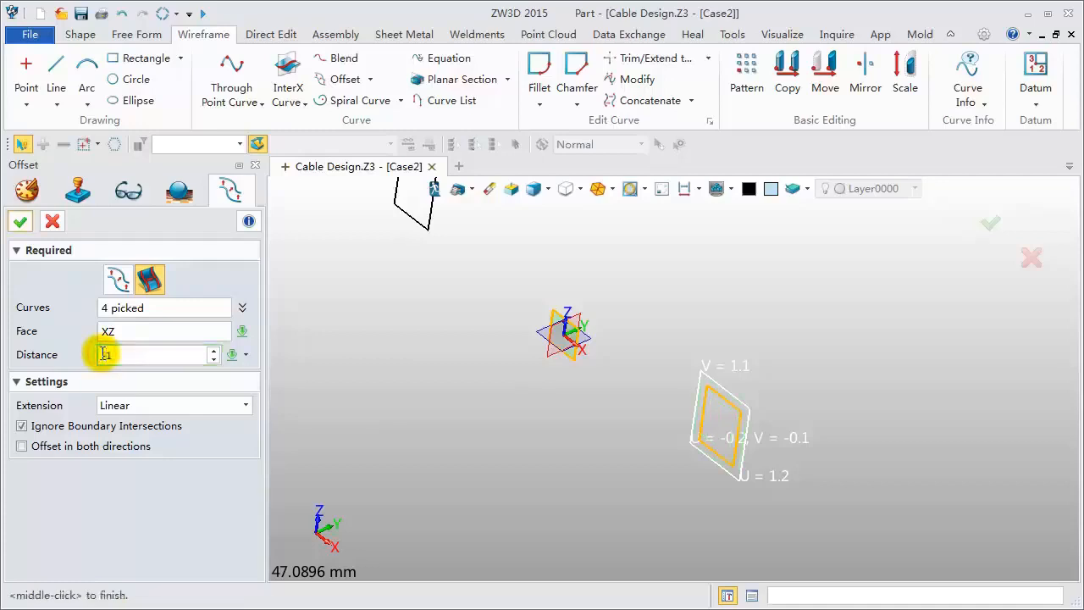
{"action": "left_click", "coordinate": [20, 221]}
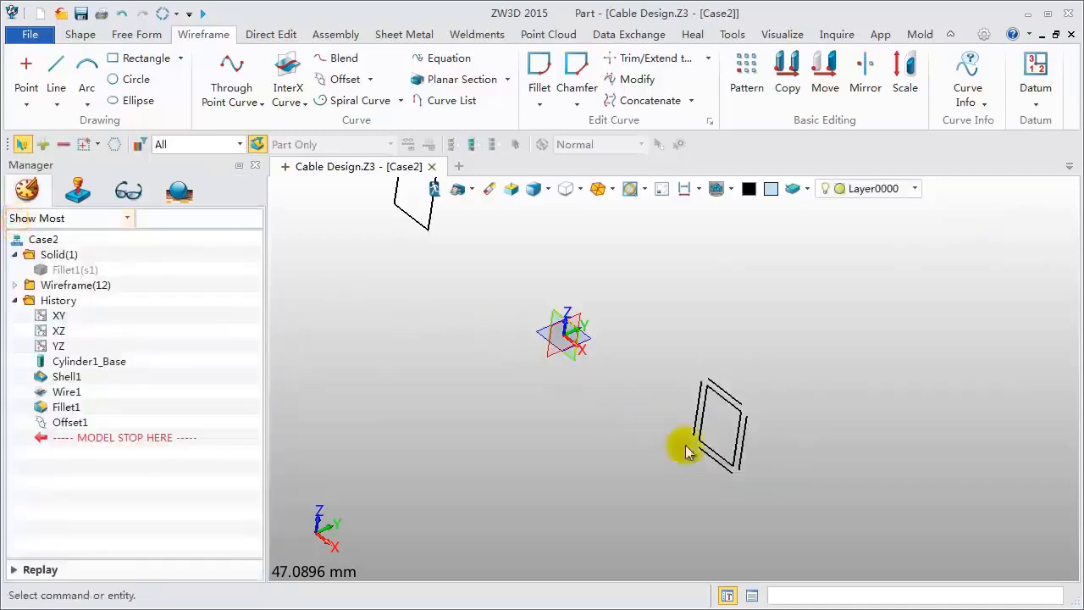
Step: Blank the original inner section curves, leaving only the four offset curves displayed
{"action": "scroll", "coordinate": [752, 496], "scroll_direction": "up", "scroll_amount": 3}
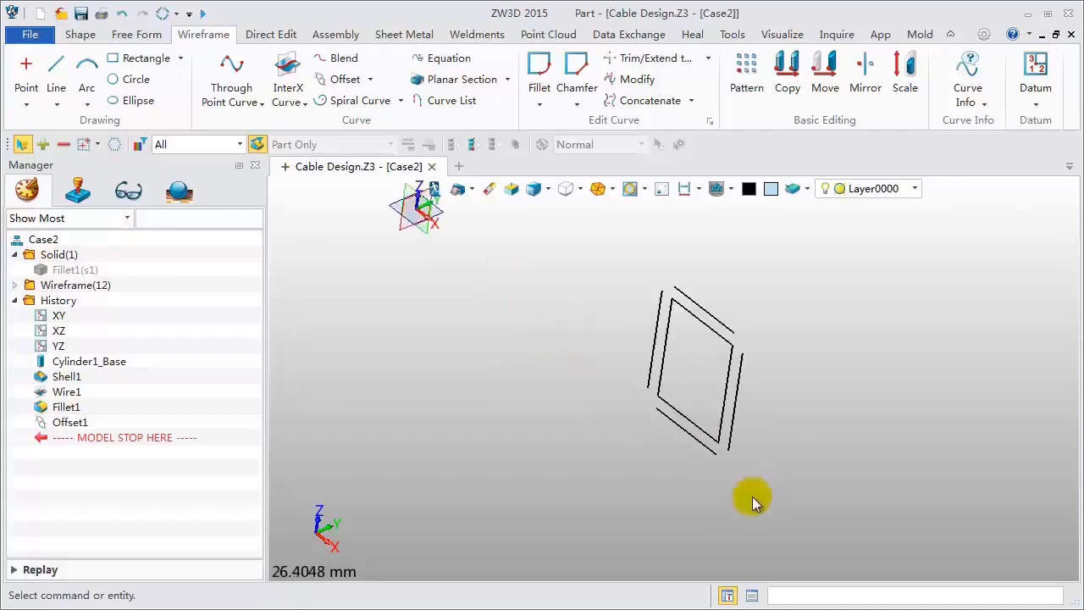
{"action": "left_click", "coordinate": [725, 351]}
{"action": "right_click", "coordinate": [725, 352]}
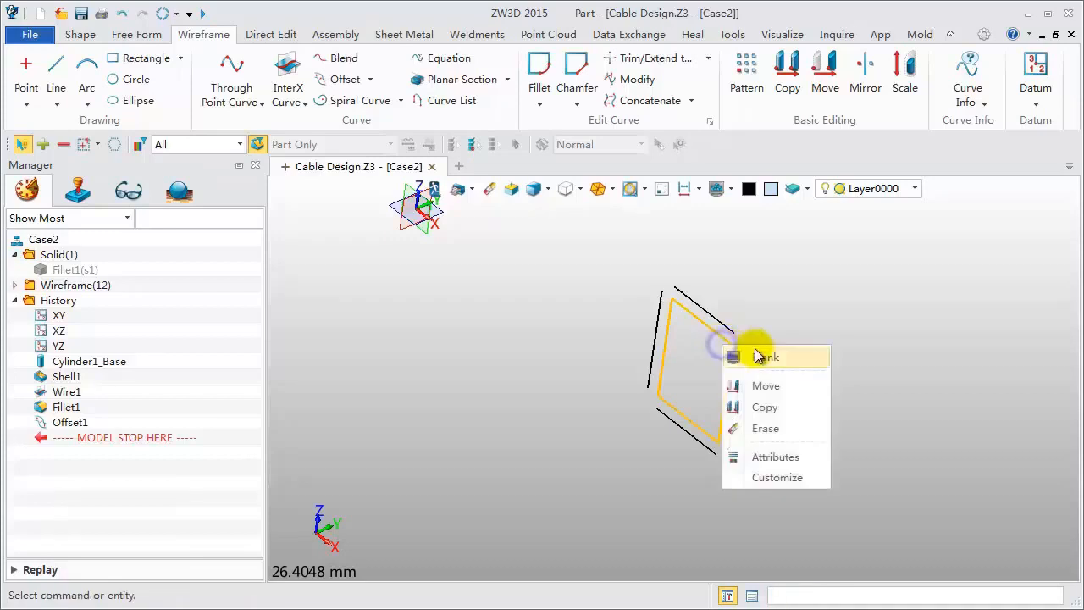
{"action": "left_click", "coordinate": [756, 355]}
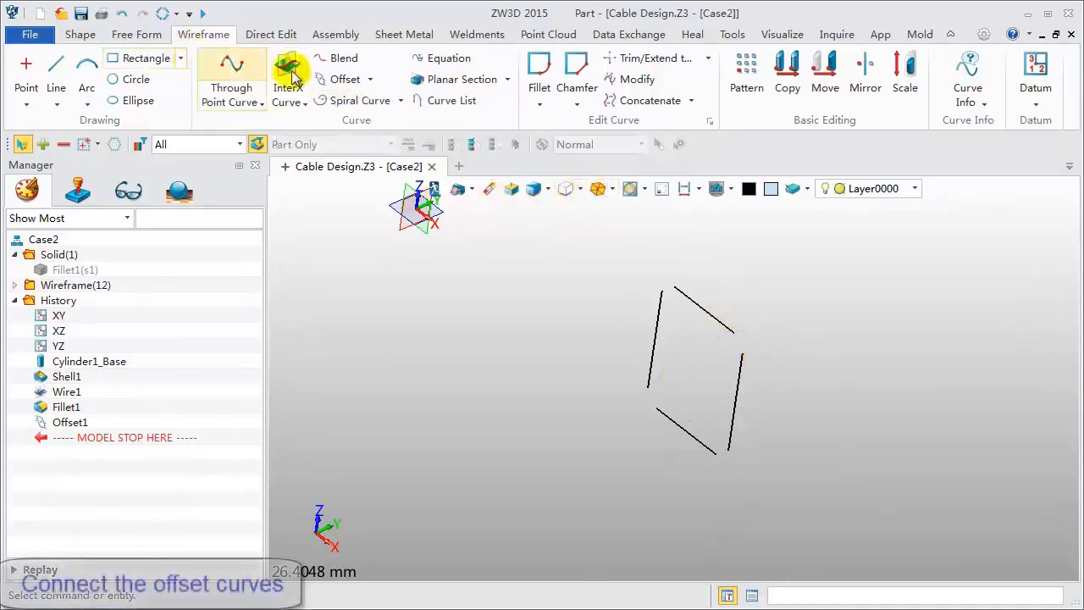
Step: Extend the offset curves to meet at the profile's two outer corners, upper and lower, with Trim/Extend to Corner
{"action": "left_click", "coordinate": [702, 61]}
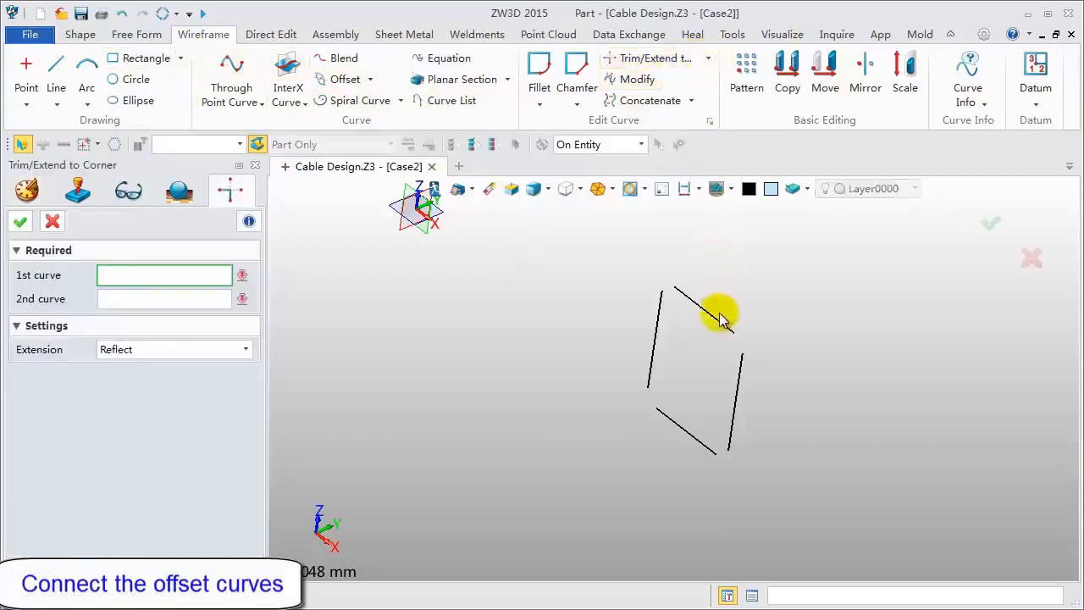
{"action": "left_click", "coordinate": [741, 353]}
{"action": "middle_click", "coordinate": [741, 353]}
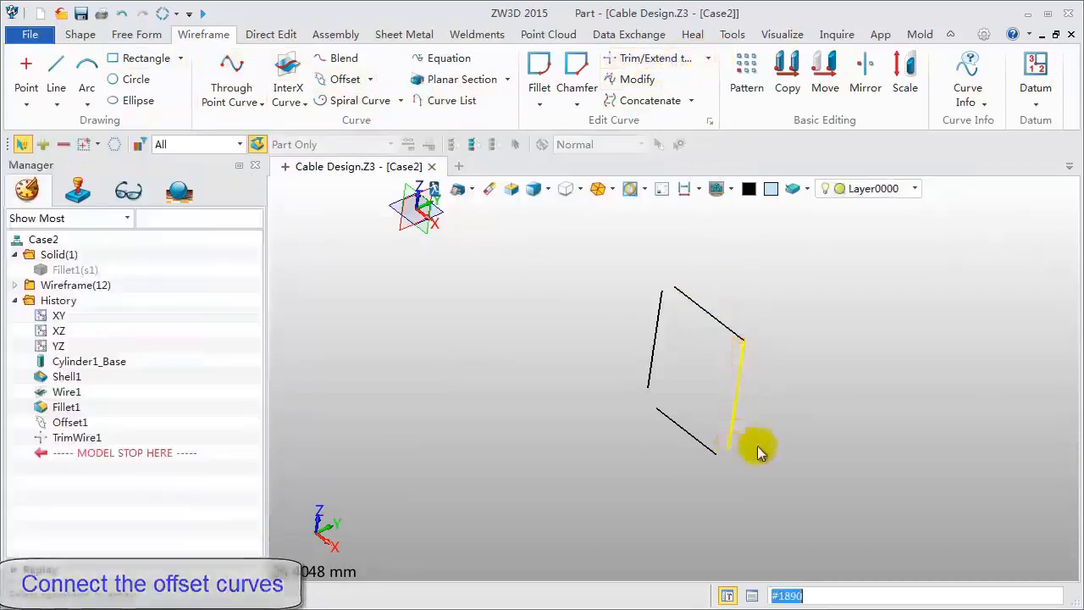
{"action": "middle_click", "coordinate": [784, 451]}
{"action": "left_click", "coordinate": [697, 439]}
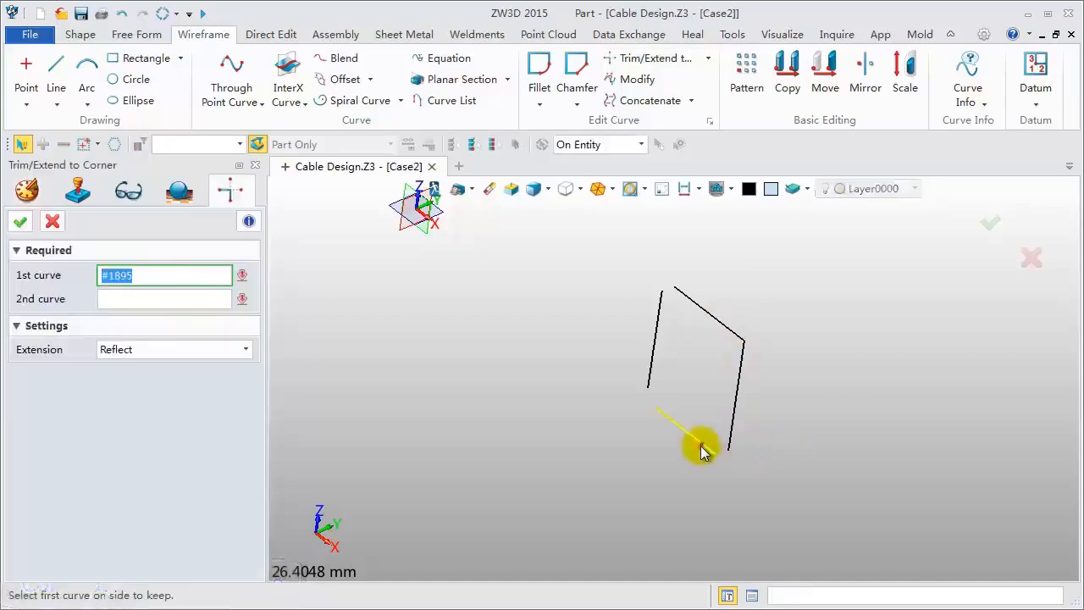
{"action": "left_click", "coordinate": [732, 436]}
{"action": "middle_click", "coordinate": [765, 435]}
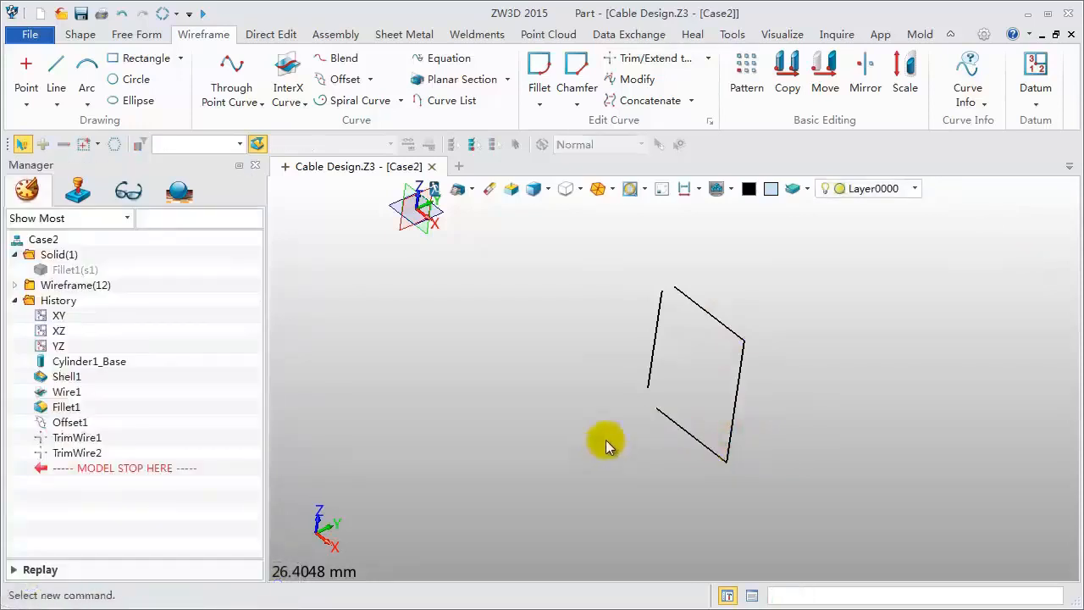
Step: Extend the offset curves to meet at the two inner corners, lower and upper, closing the profile
{"action": "middle_click", "coordinate": [606, 439]}
{"action": "left_click", "coordinate": [666, 413]}
{"action": "left_click", "coordinate": [650, 373]}
{"action": "middle_click", "coordinate": [649, 372]}
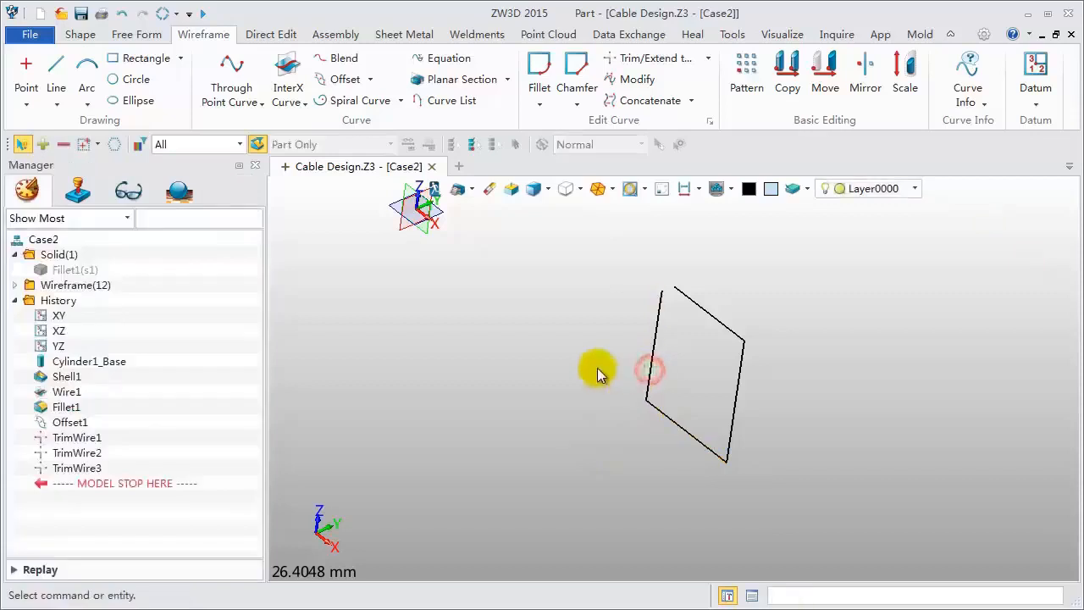
{"action": "middle_click", "coordinate": [599, 364]}
{"action": "left_click", "coordinate": [687, 298]}
{"action": "middle_click", "coordinate": [686, 296]}
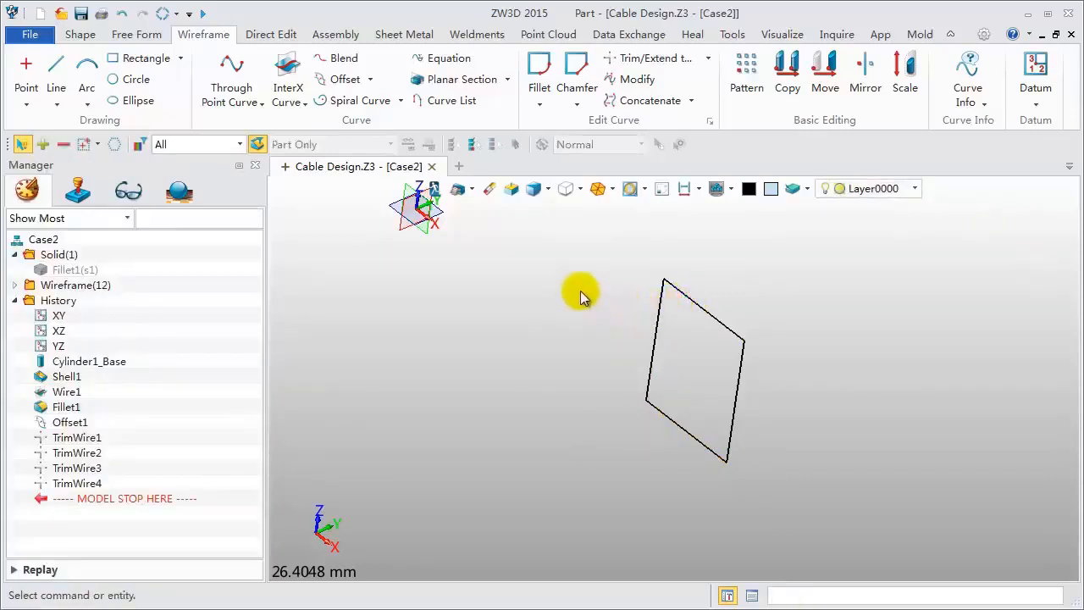
Step: Create a circular pattern of the four profile curves about the Z axis with 2 instances at an angle of 7.2 degrees
{"action": "middle_click_drag", "start_coordinate": [581, 292], "coordinate": [584, 305]}
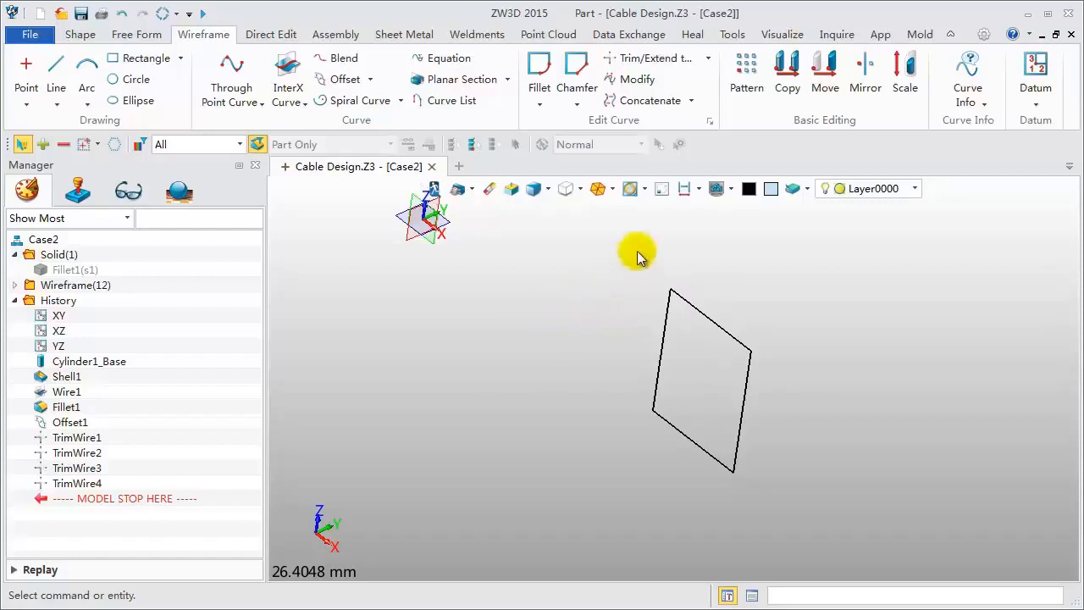
{"action": "left_click", "coordinate": [747, 72]}
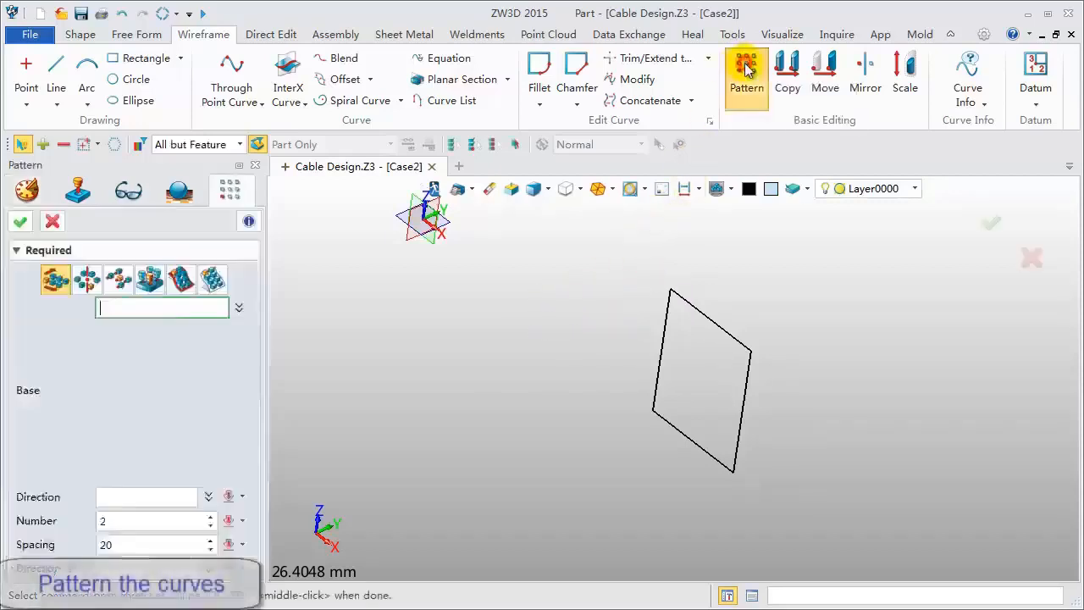
{"action": "left_click", "coordinate": [80, 278]}
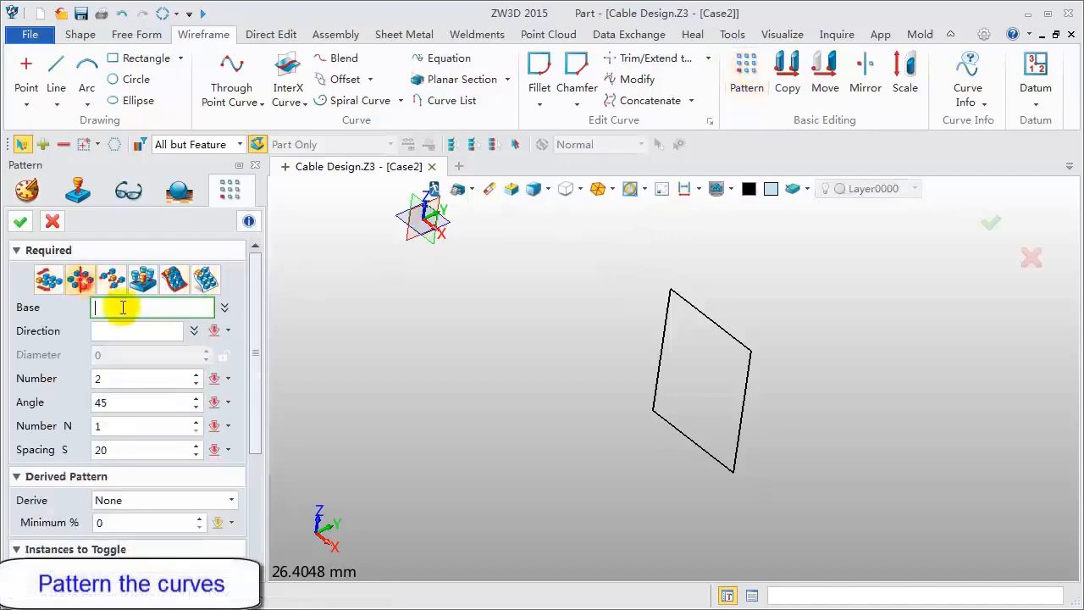
{"action": "left_click_drag", "start_coordinate": [639, 257], "coordinate": [780, 491]}
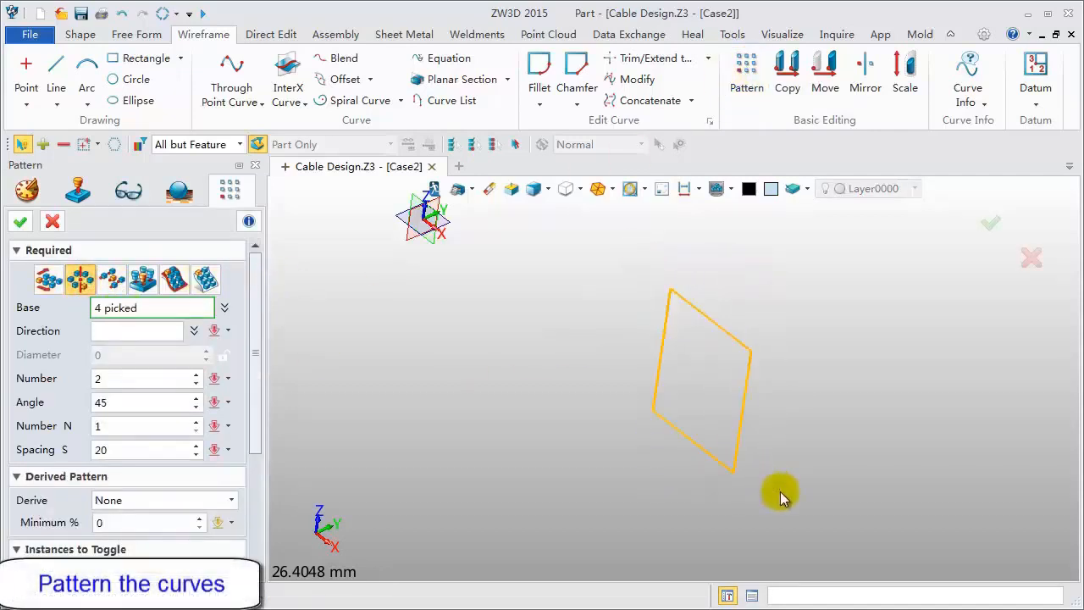
{"action": "middle_click", "coordinate": [434, 390]}
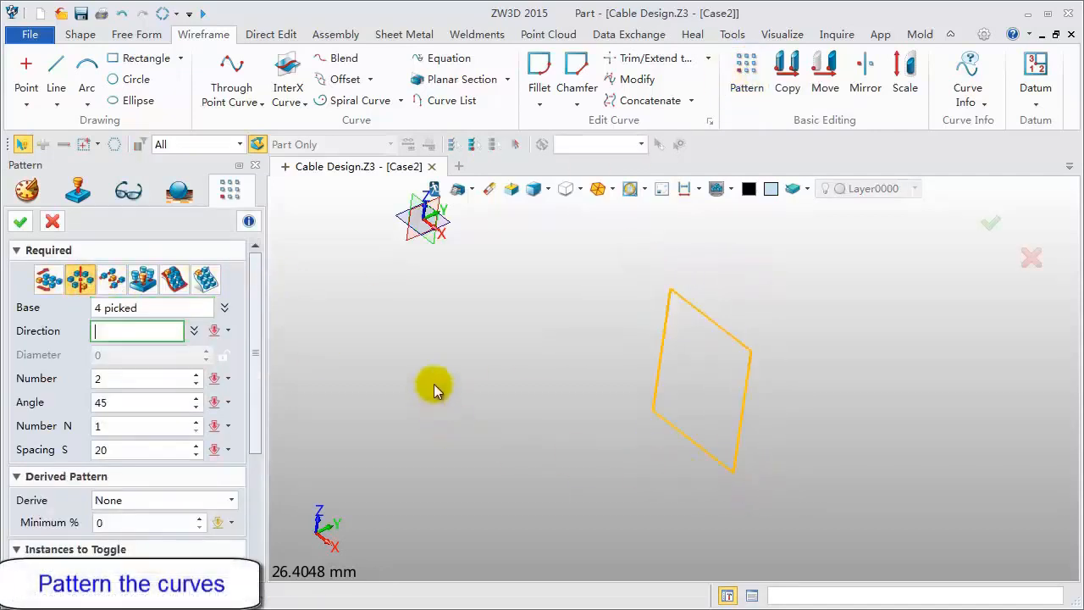
{"action": "left_click", "coordinate": [422, 211]}
{"action": "middle_click", "coordinate": [421, 211]}
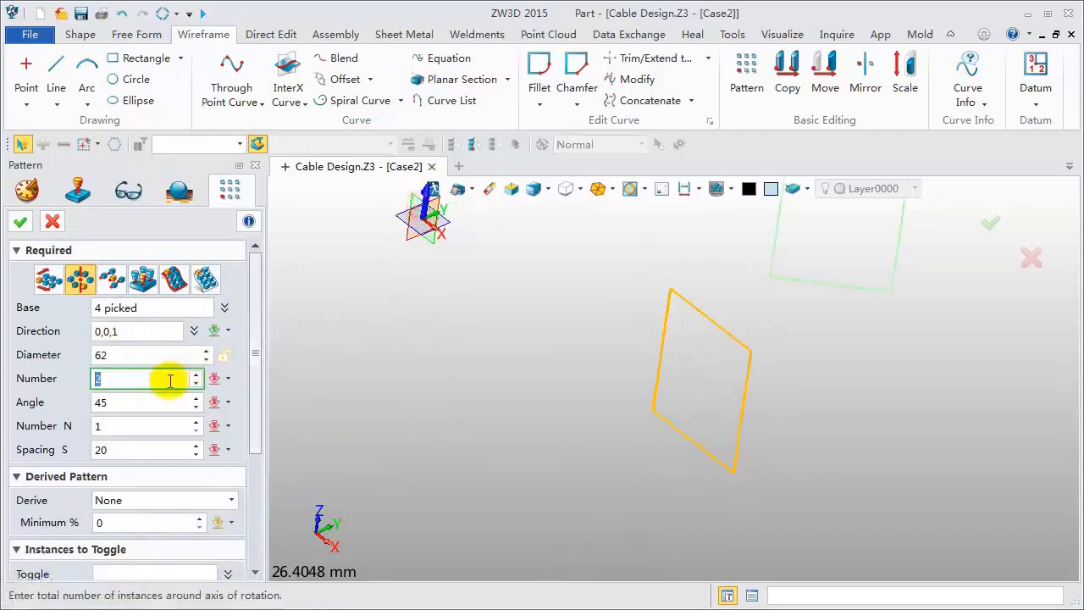
{"action": "left_click", "coordinate": [121, 407]}
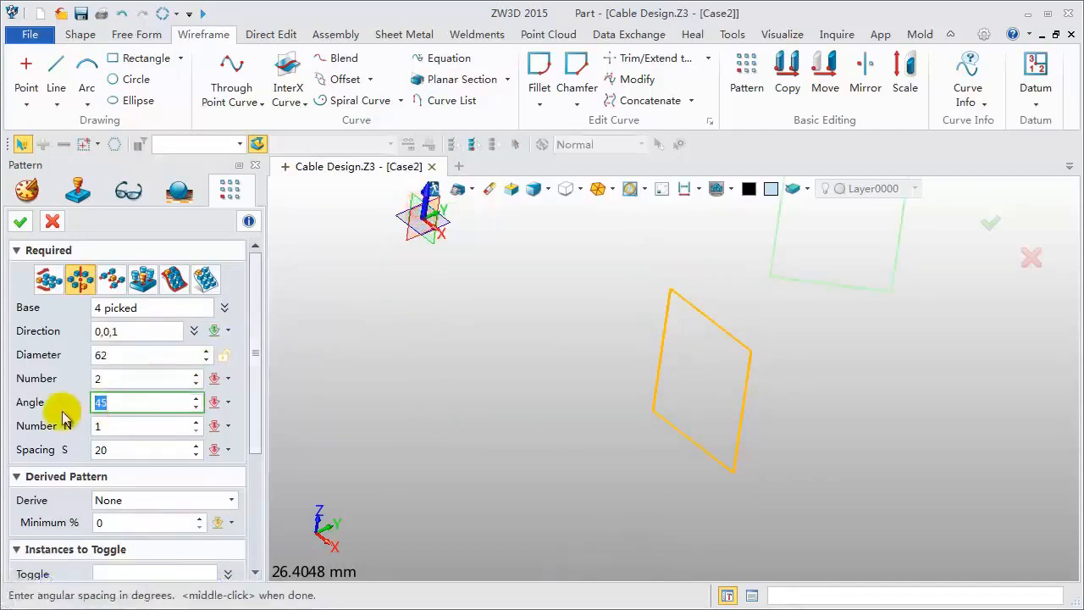
{"action": "key", "text": "Tab"}
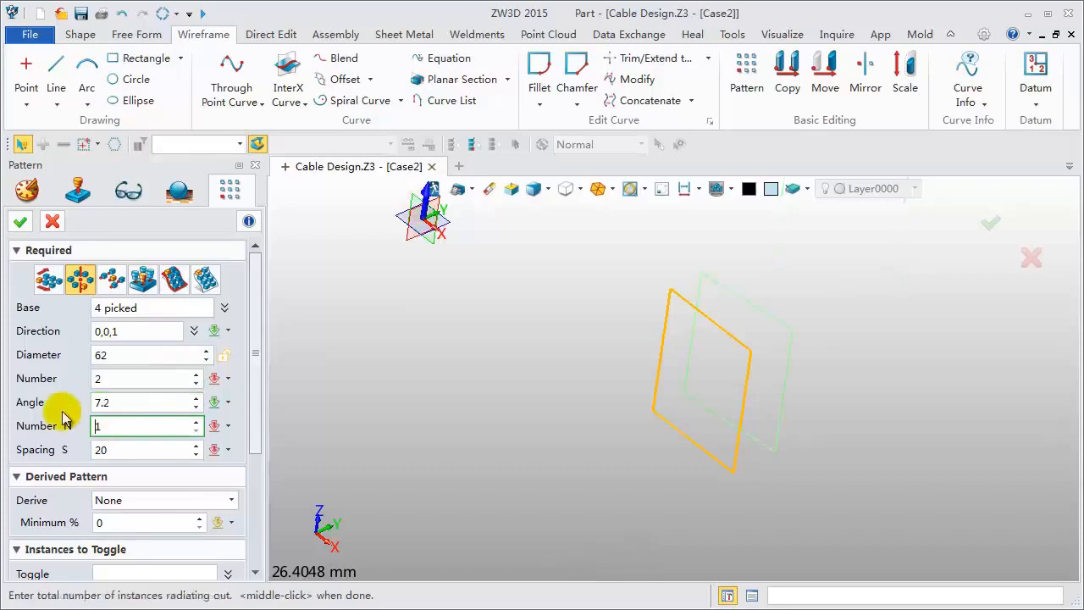
{"action": "left_click", "coordinate": [20, 221]}
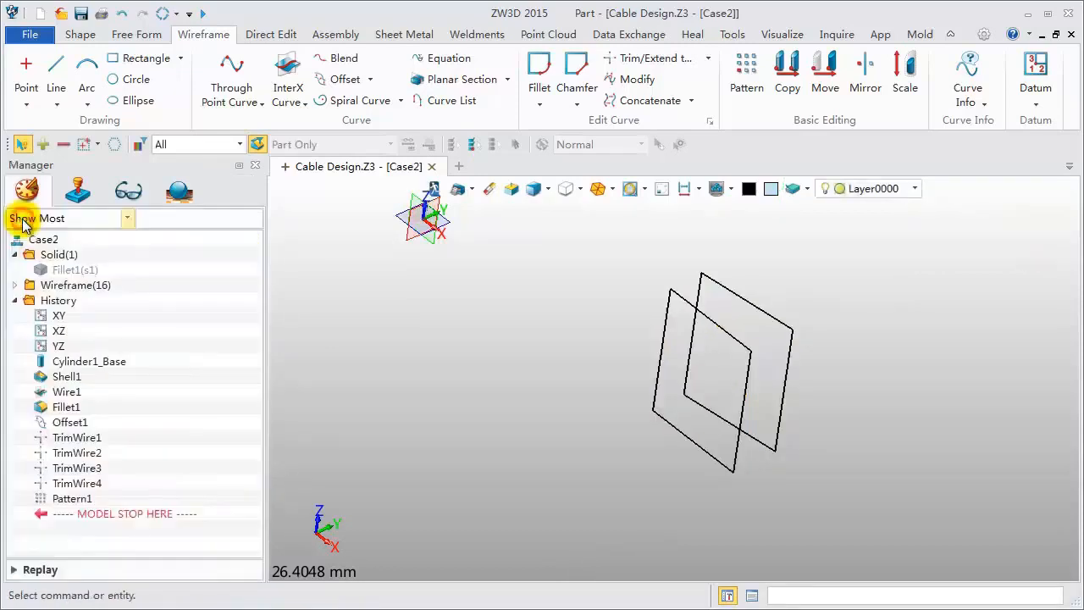
Step: Draw a two-point line from the first profile's upper inner corner to the patterned profile's upper outer corner
{"action": "left_click", "coordinate": [55, 66]}
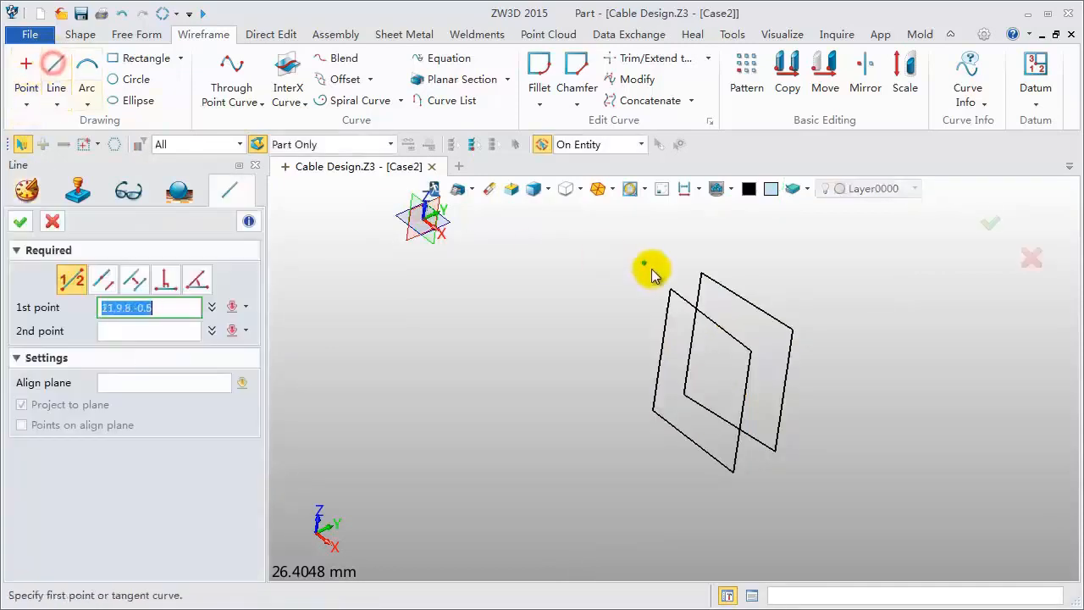
{"action": "left_click", "coordinate": [669, 294]}
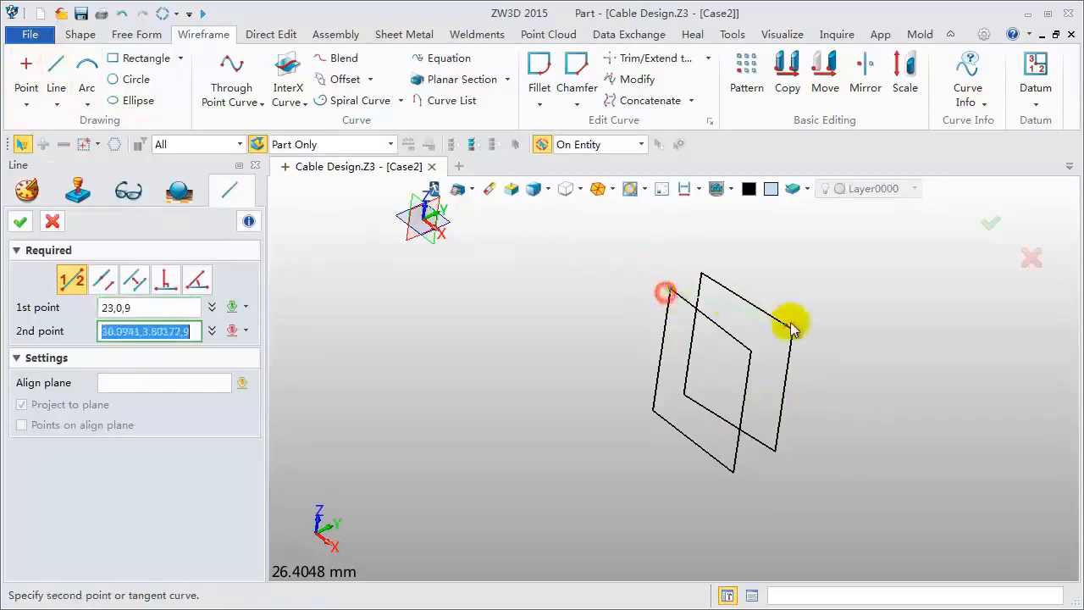
{"action": "left_click", "coordinate": [792, 333]}
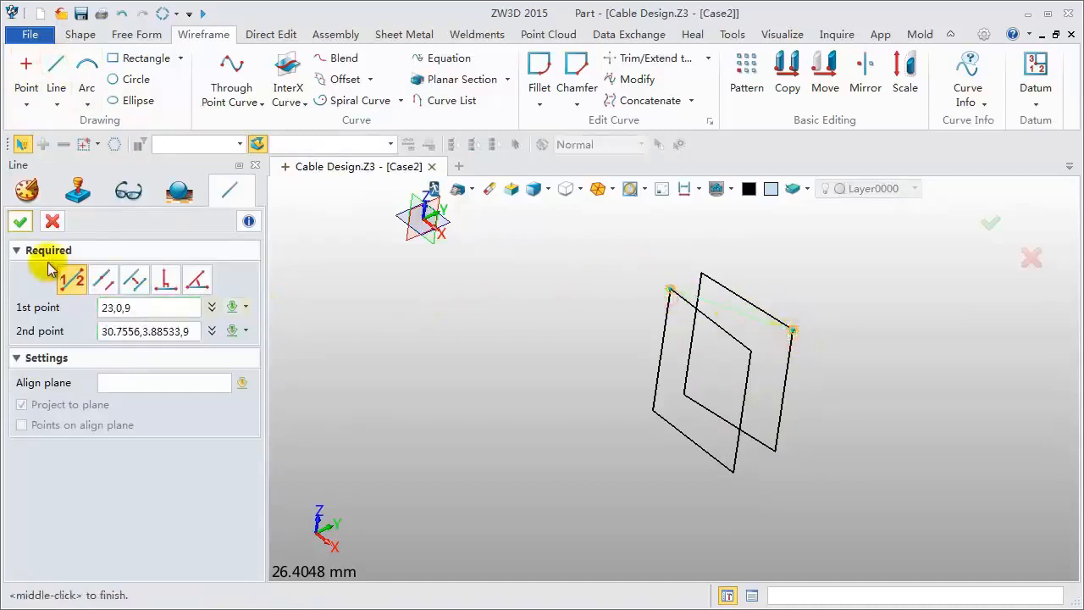
{"action": "left_click", "coordinate": [20, 221]}
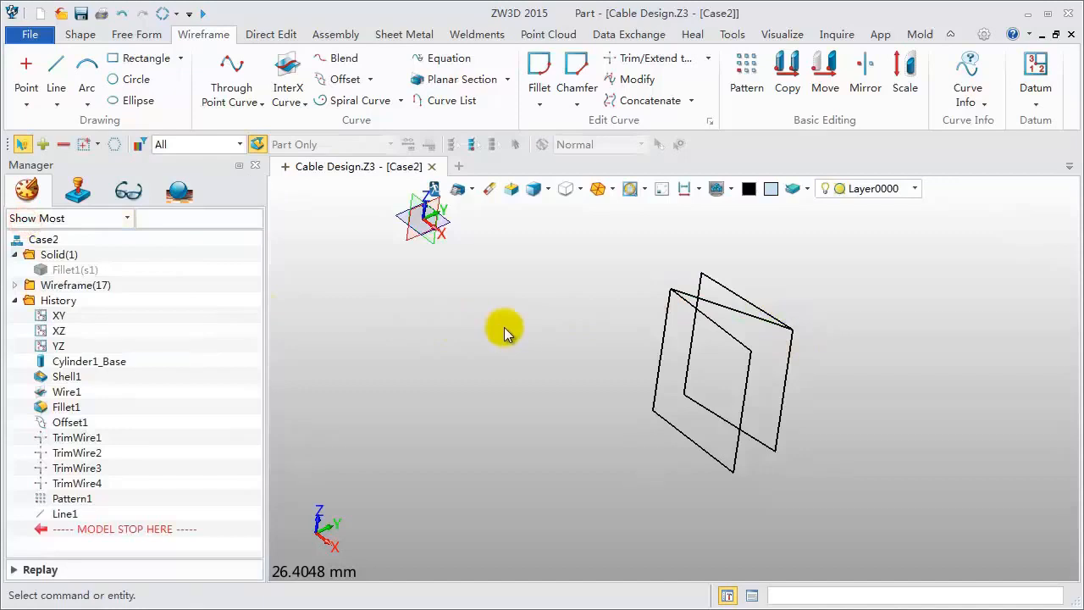
Step: Fillet the first profile's lower inner corner with a 1 mm radius, trimming both curves
{"action": "left_click", "coordinate": [540, 68]}
{"action": "left_click", "coordinate": [653, 399]}
{"action": "left_click", "coordinate": [665, 419]}
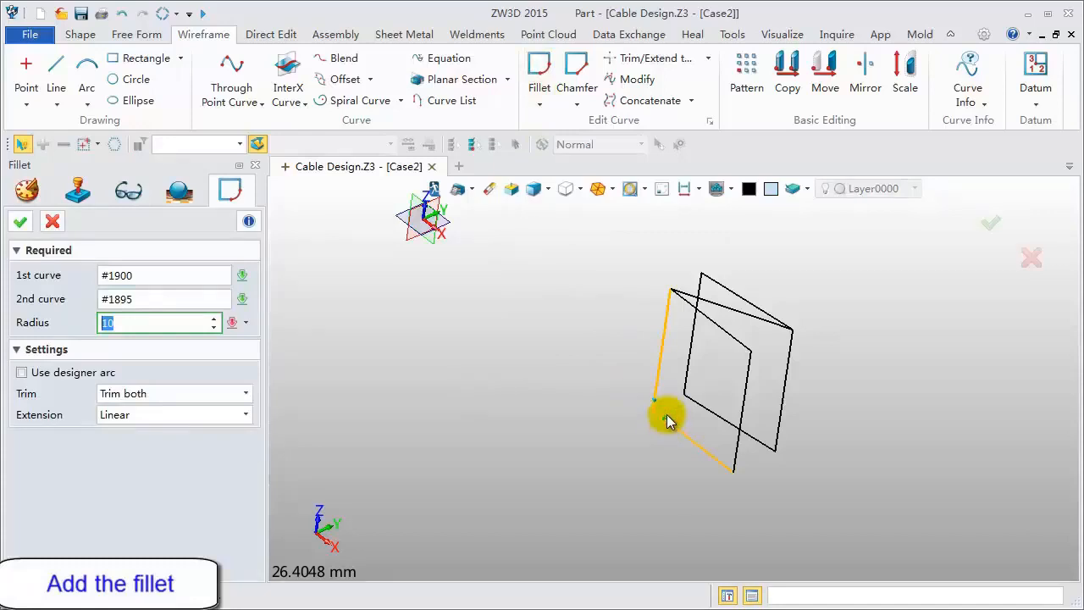
{"action": "type", "text": "5"}
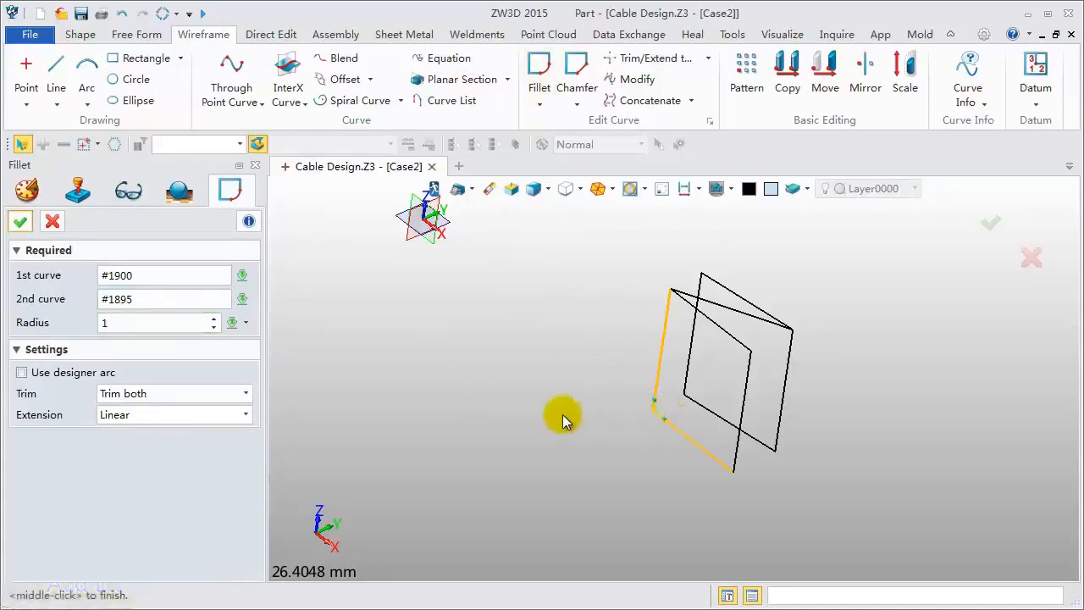
{"action": "middle_click", "coordinate": [565, 421]}
Step: Fillet the corner between the first profile's inner vertical line and the connecting line with a 1 mm radius
{"action": "middle_click", "coordinate": [562, 414]}
{"action": "left_click", "coordinate": [667, 304]}
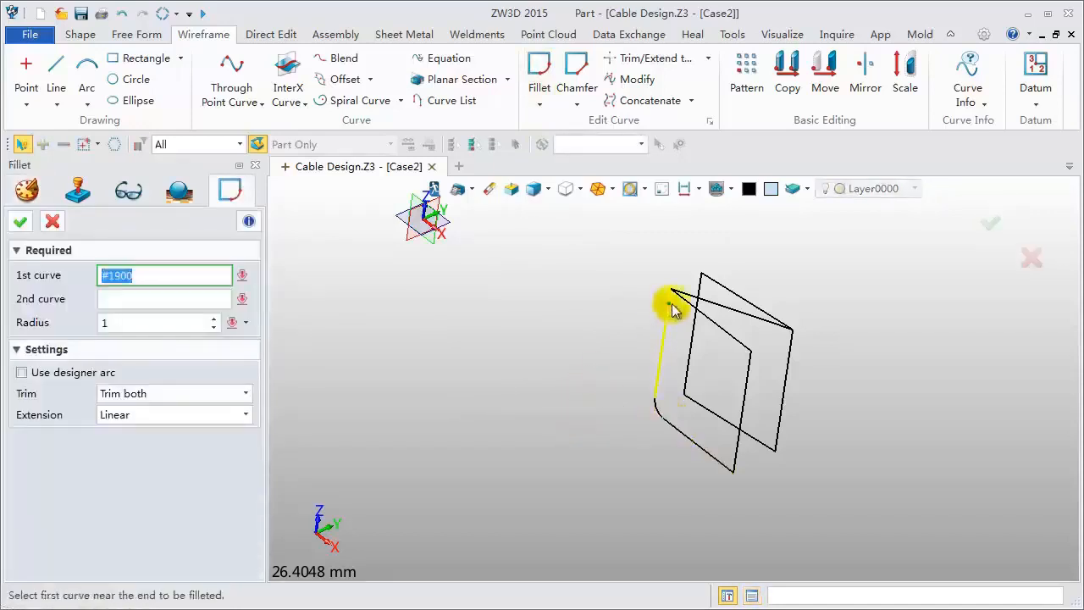
{"action": "left_click", "coordinate": [686, 299]}
{"action": "key", "text": "Return"}
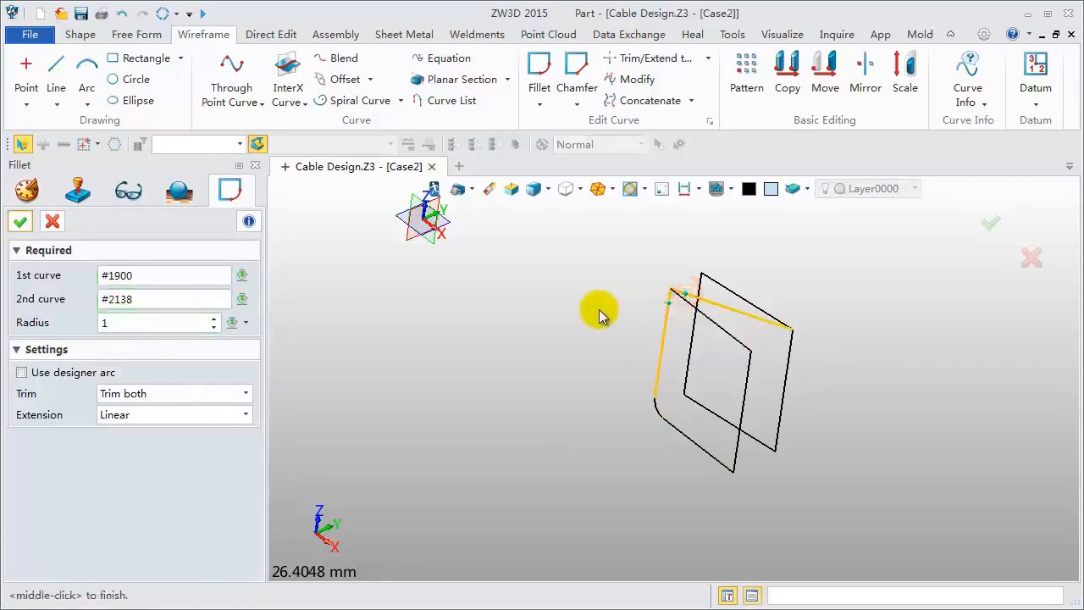
{"action": "middle_click", "coordinate": [599, 311]}
{"action": "middle_click", "coordinate": [599, 310]}
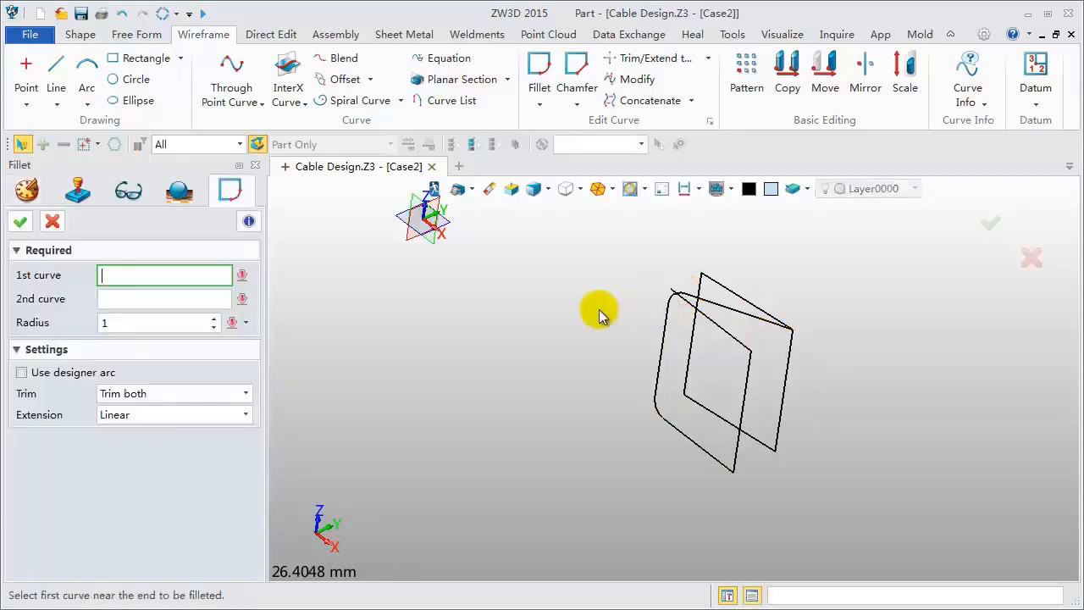
Step: Fillet the corner between the connecting line and the patterned profile's outer vertical line with a 1 mm radius, trimming both curves
{"action": "left_click", "coordinate": [747, 315]}
{"action": "left_click", "coordinate": [790, 356]}
{"action": "key", "text": "Return"}
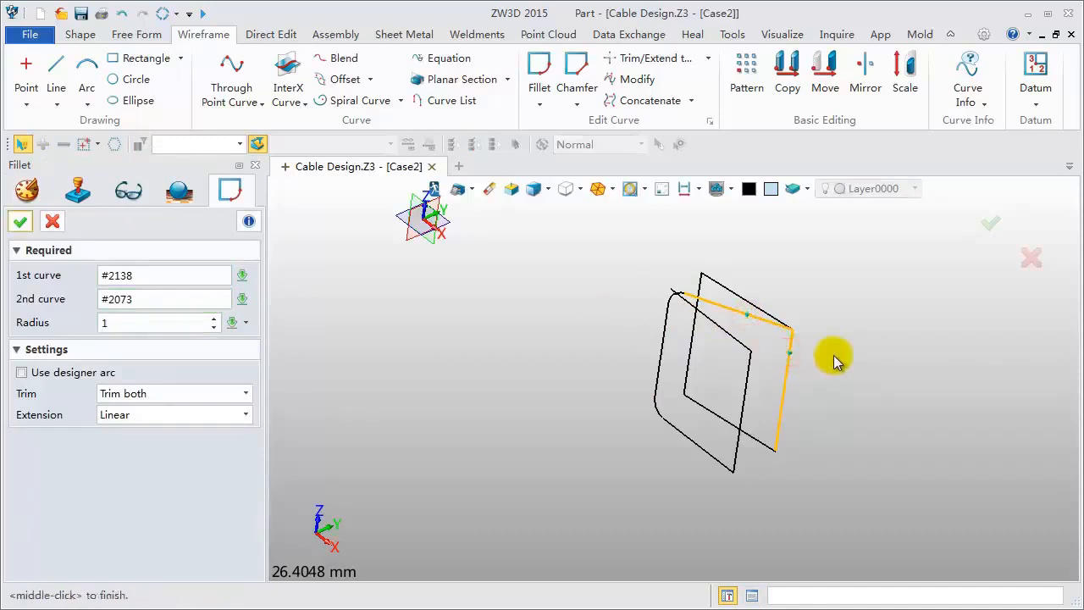
{"action": "middle_click", "coordinate": [834, 360]}
{"action": "middle_click", "coordinate": [806, 416]}
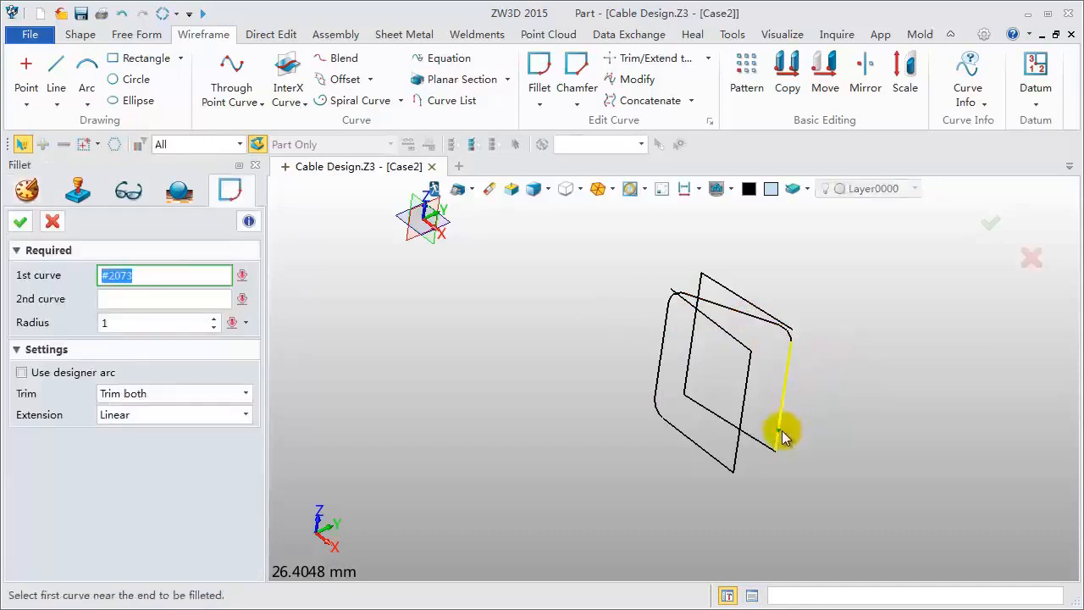
Step: Fillet the patterned profile's lower outer corner with a 1 mm radius, trimming both curves
{"action": "left_click", "coordinate": [782, 431]}
{"action": "left_click", "coordinate": [765, 442]}
{"action": "key", "text": "Return"}
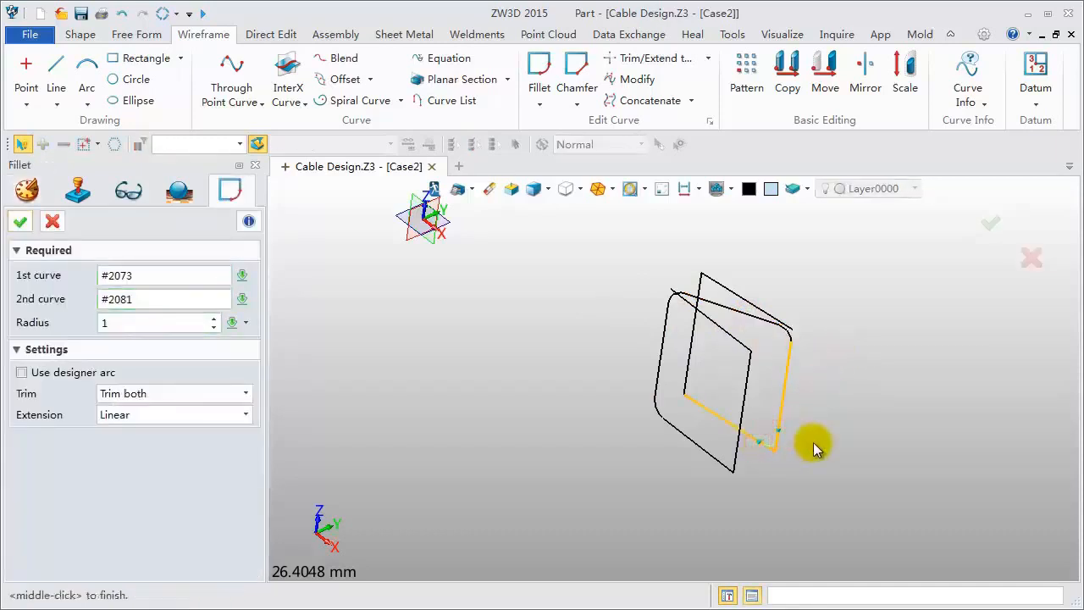
{"action": "middle_click", "coordinate": [814, 442]}
{"action": "middle_click", "coordinate": [813, 442]}
Step: Fillet the patterned profile's lower inner corner with a 1 mm radius, trimming both curves
{"action": "left_click", "coordinate": [715, 411]}
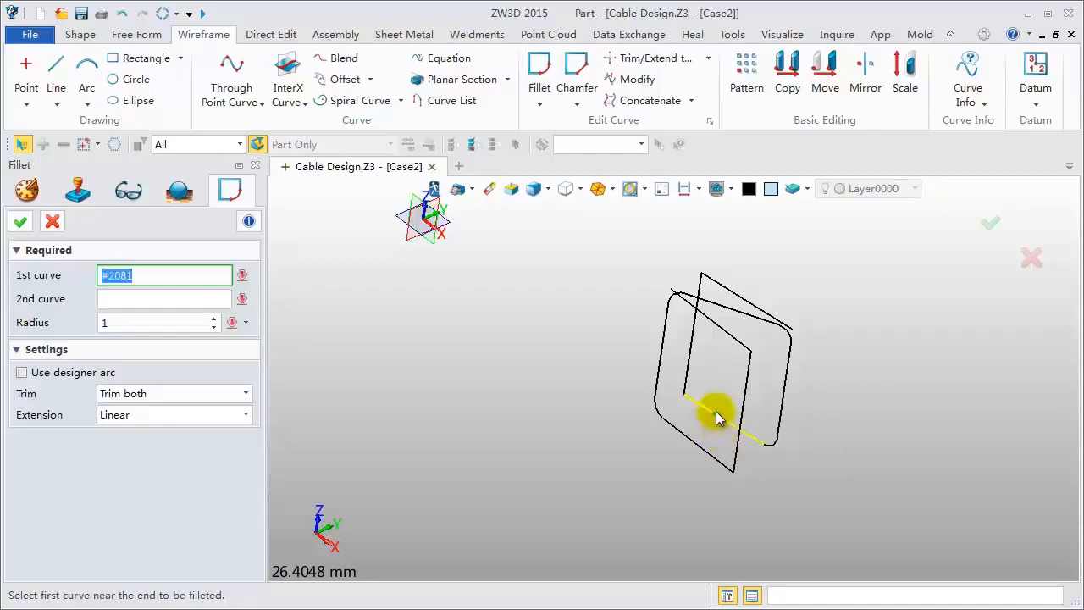
{"action": "left_click", "coordinate": [688, 372]}
{"action": "key", "text": "Return"}
{"action": "middle_click", "coordinate": [560, 379]}
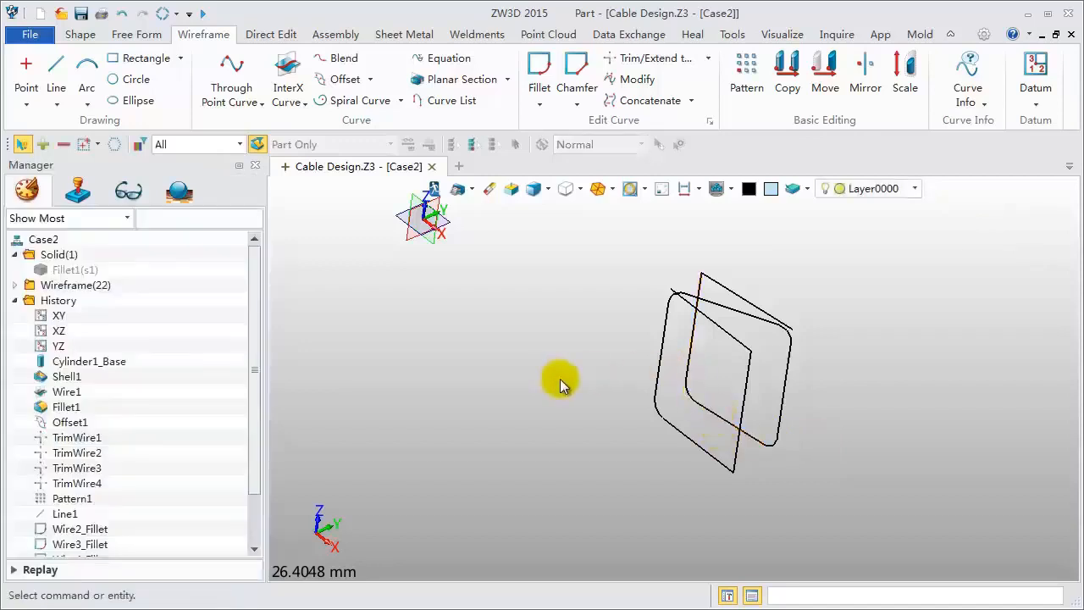
Step: Delete the first profile's outer, top and bottom lines and lower inner fillet arc, plus the patterned profile's top and inner vertical lines
{"action": "left_click", "coordinate": [734, 333]}
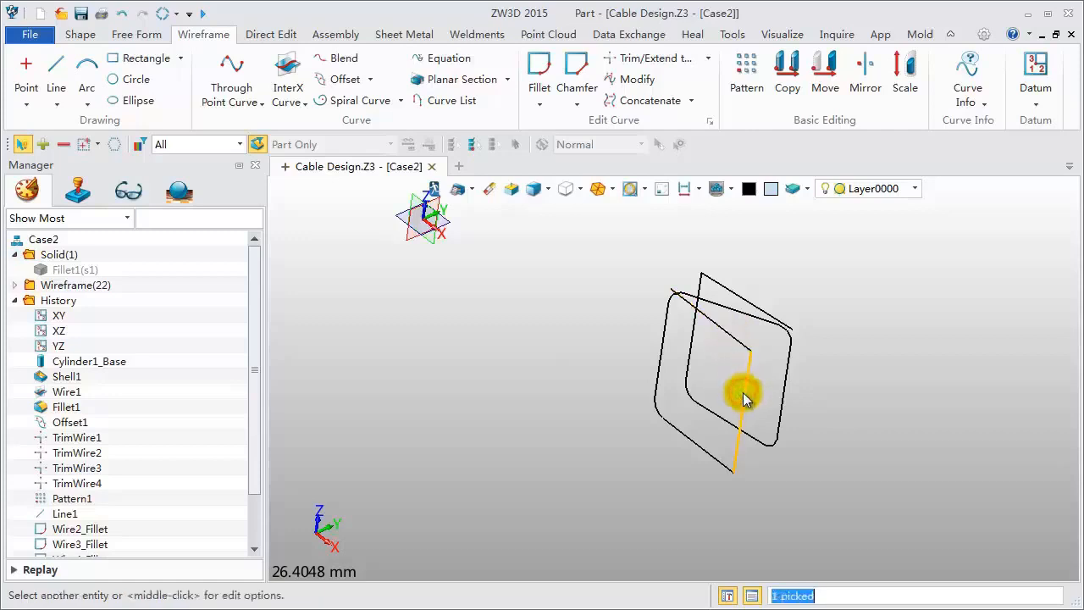
{"action": "left_click", "coordinate": [736, 346]}
{"action": "left_click", "coordinate": [736, 343]}
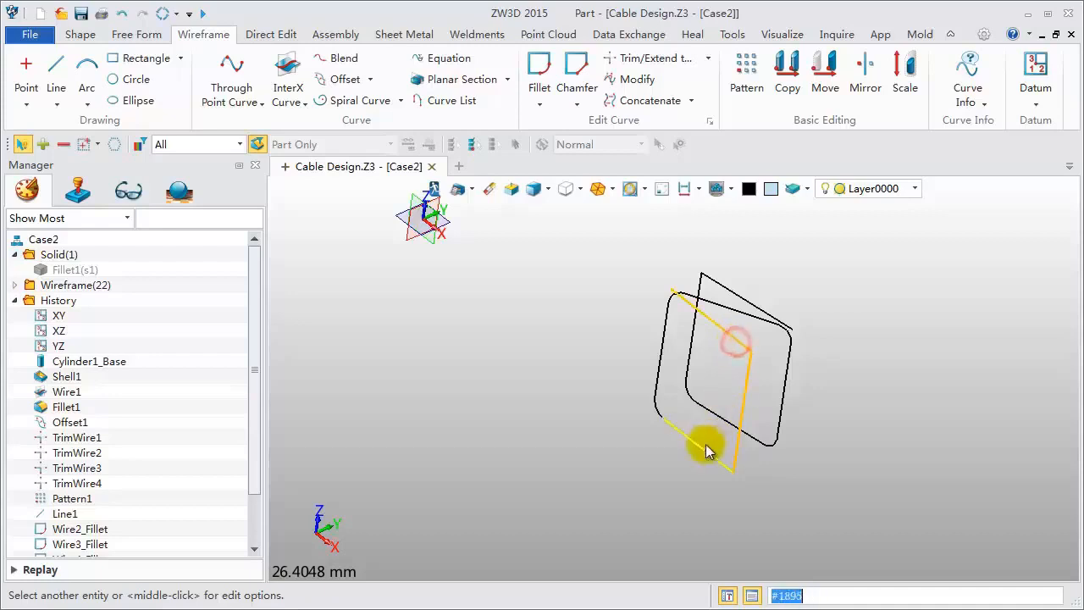
{"action": "left_click", "coordinate": [704, 444]}
{"action": "left_click", "coordinate": [660, 408]}
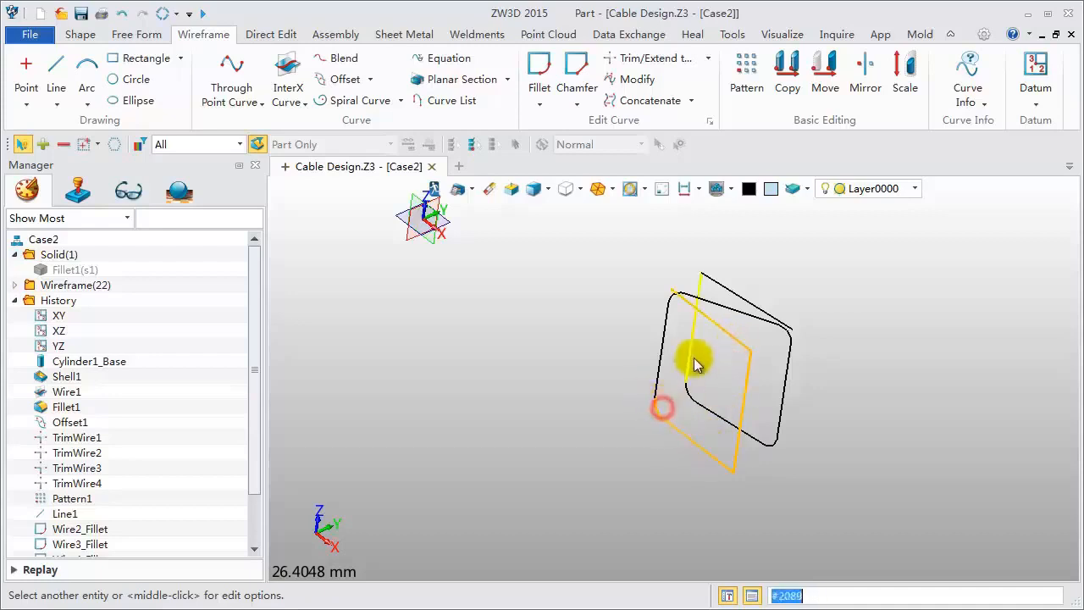
{"action": "left_click", "coordinate": [693, 348]}
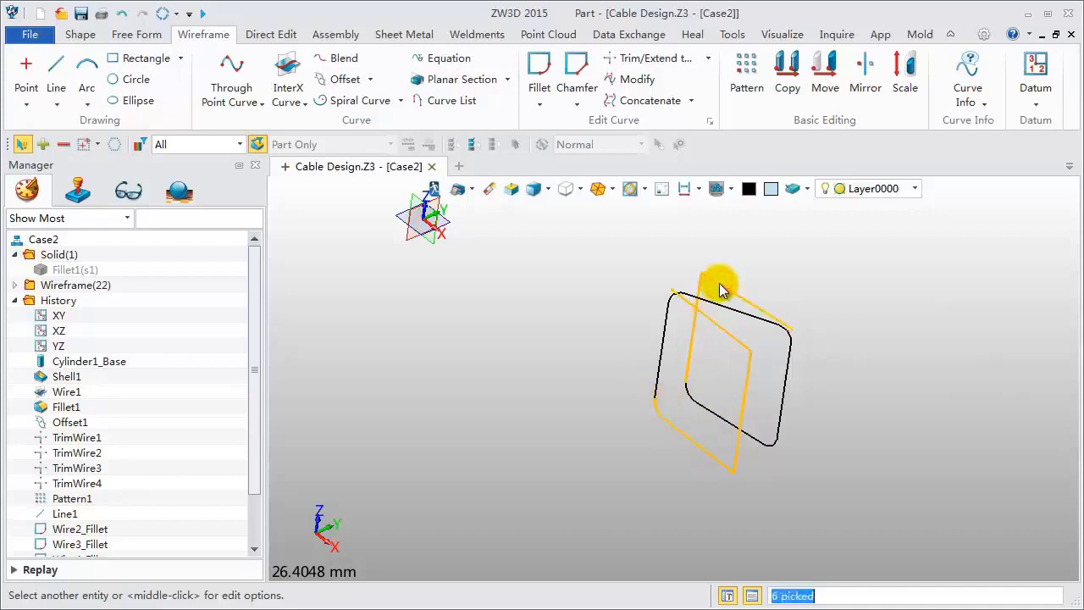
{"action": "left_click", "coordinate": [490, 193]}
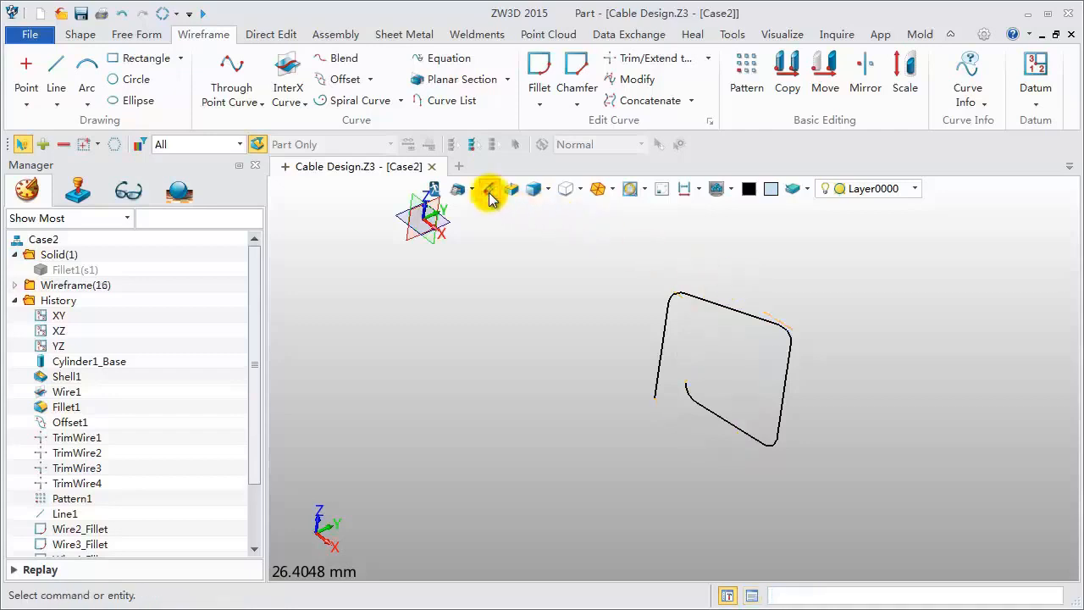
Step: Hide the separate rectangular profile curves on the far side of the origin
{"action": "left_click", "coordinate": [745, 77]}
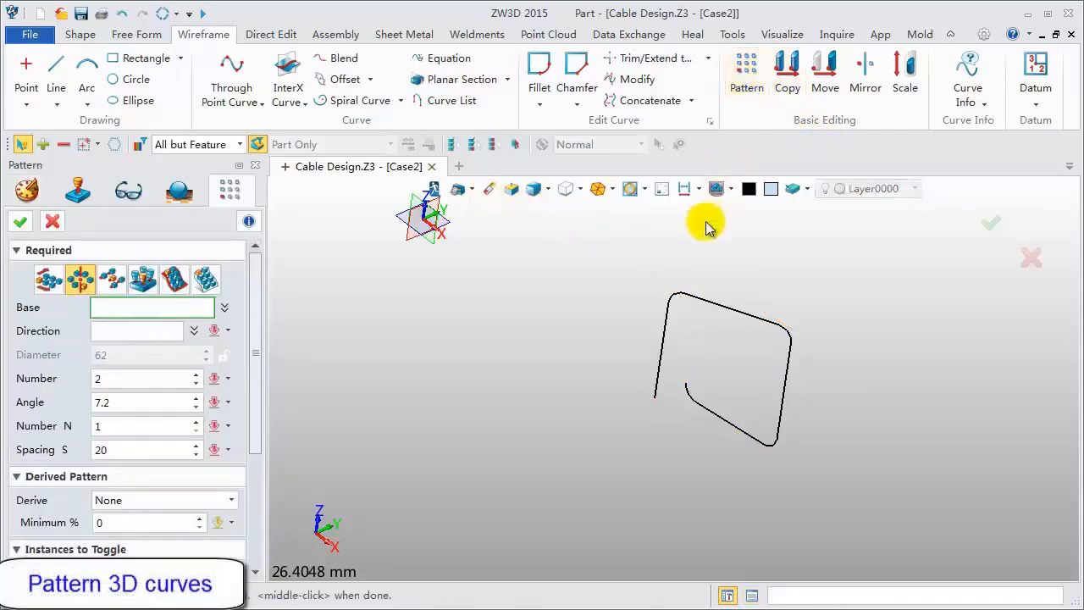
{"action": "left_click", "coordinate": [51, 223]}
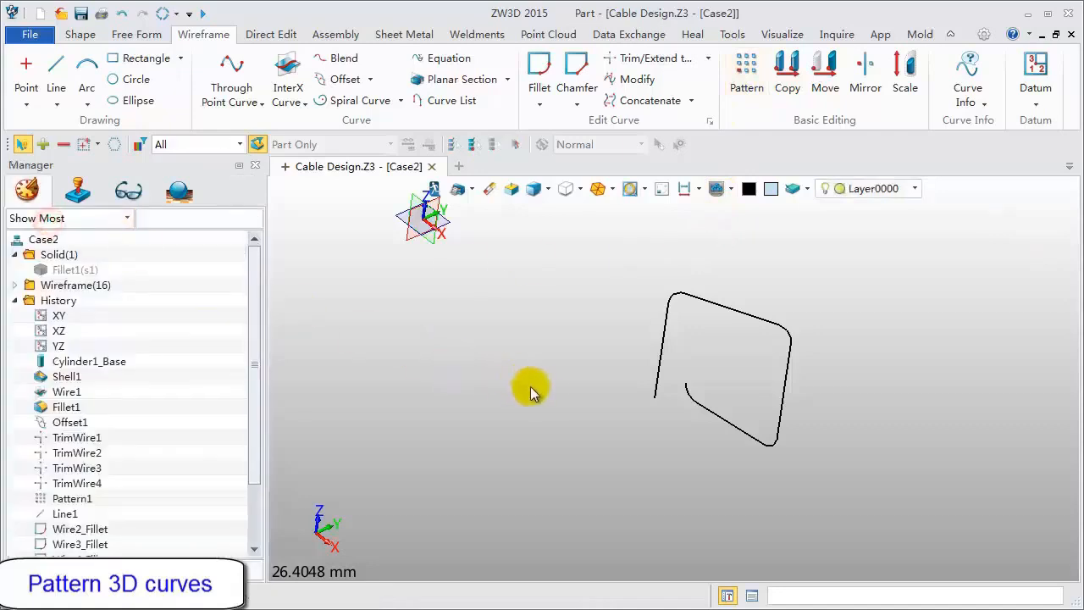
{"action": "scroll", "coordinate": [605, 412], "scroll_direction": "down", "scroll_amount": 5}
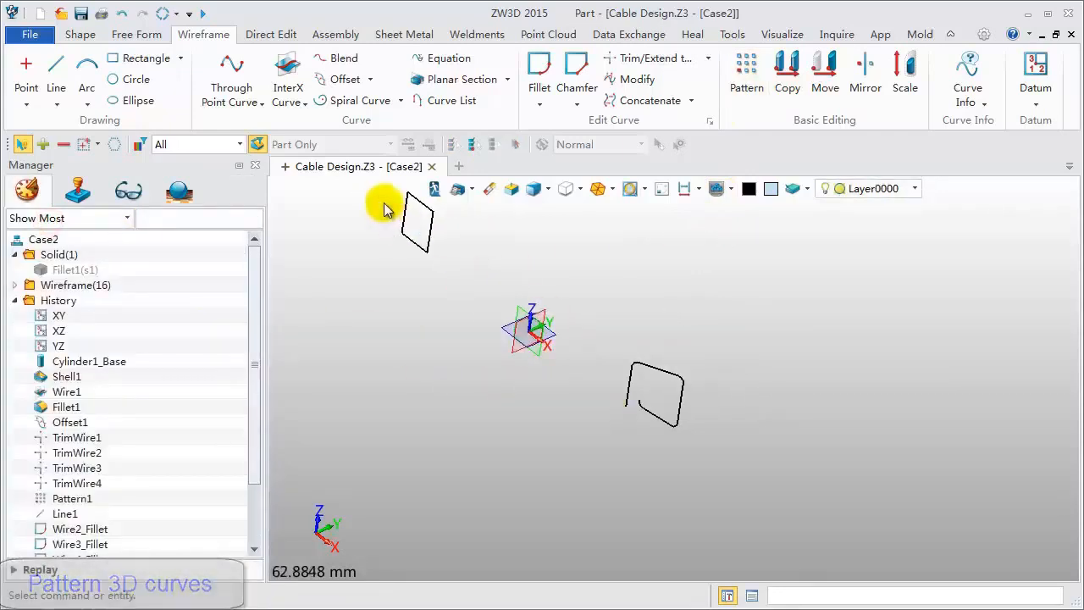
{"action": "left_click_drag", "start_coordinate": [385, 205], "coordinate": [449, 267]}
{"action": "right_click", "coordinate": [451, 268]}
{"action": "left_click", "coordinate": [482, 280]}
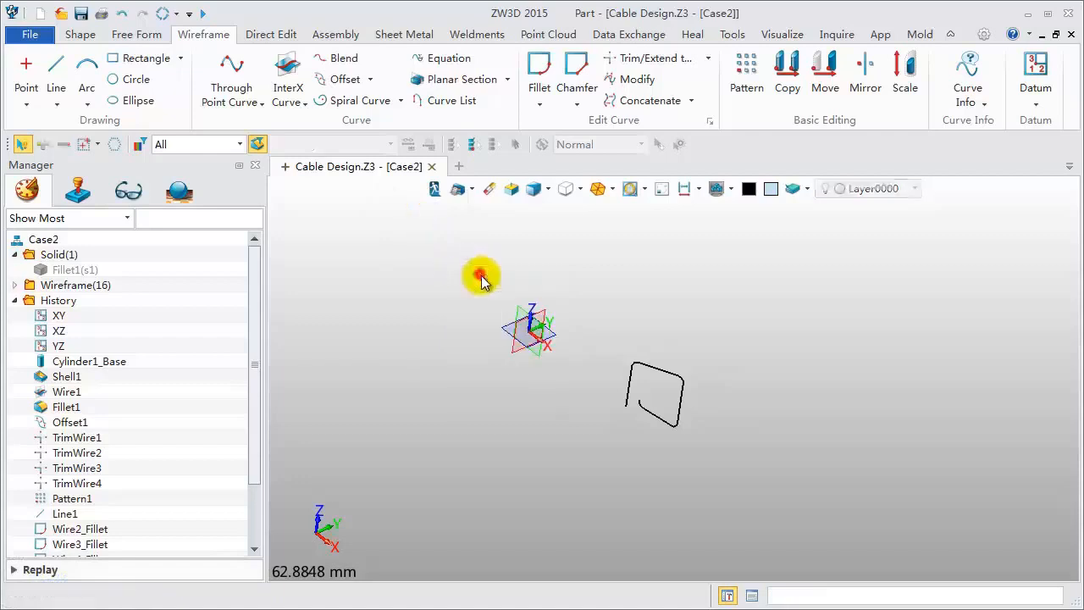
Step: Create a circular pattern of the eight wire path curves about the Z axis with 50 instances at an angle of 7.2 degrees
{"action": "left_click", "coordinate": [745, 75]}
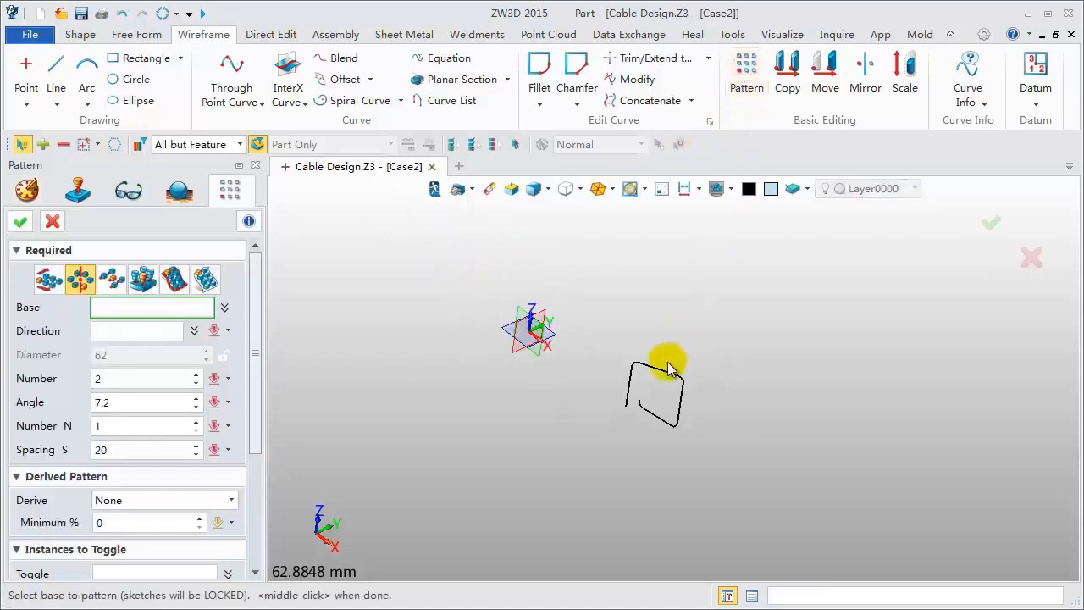
{"action": "middle_click_drag", "start_coordinate": [640, 337], "coordinate": [719, 381]}
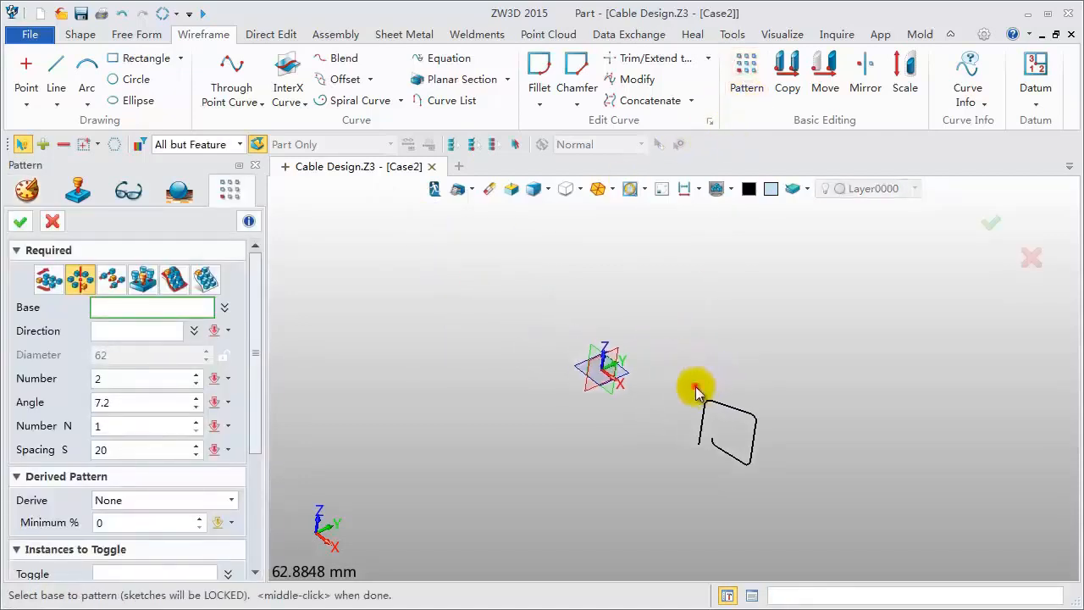
{"action": "left_click", "coordinate": [695, 387]}
{"action": "middle_click", "coordinate": [506, 452]}
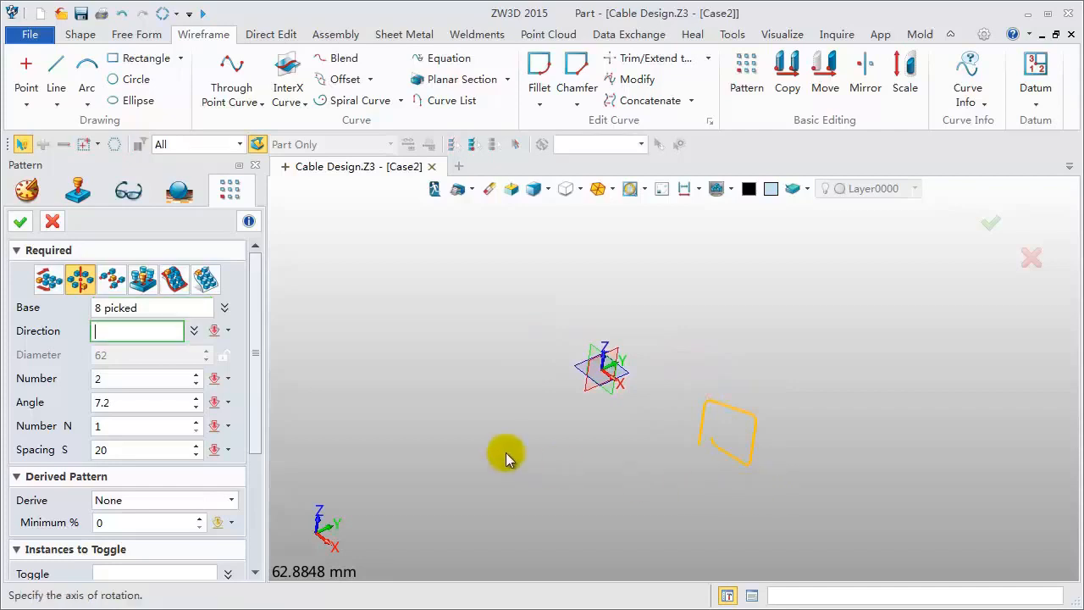
{"action": "left_click", "coordinate": [603, 354]}
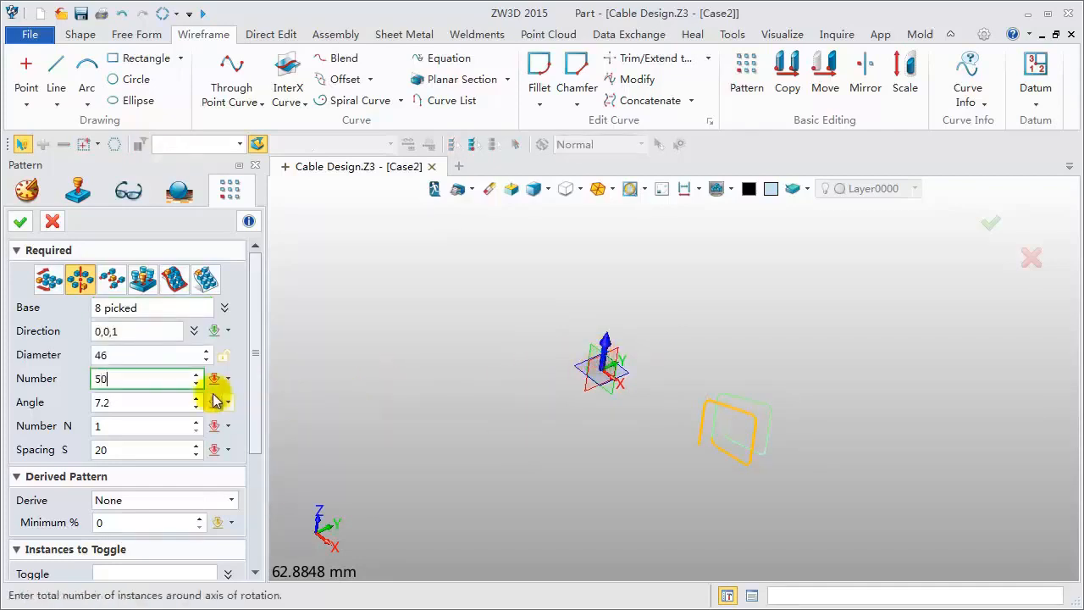
{"action": "key", "text": "Tab"}
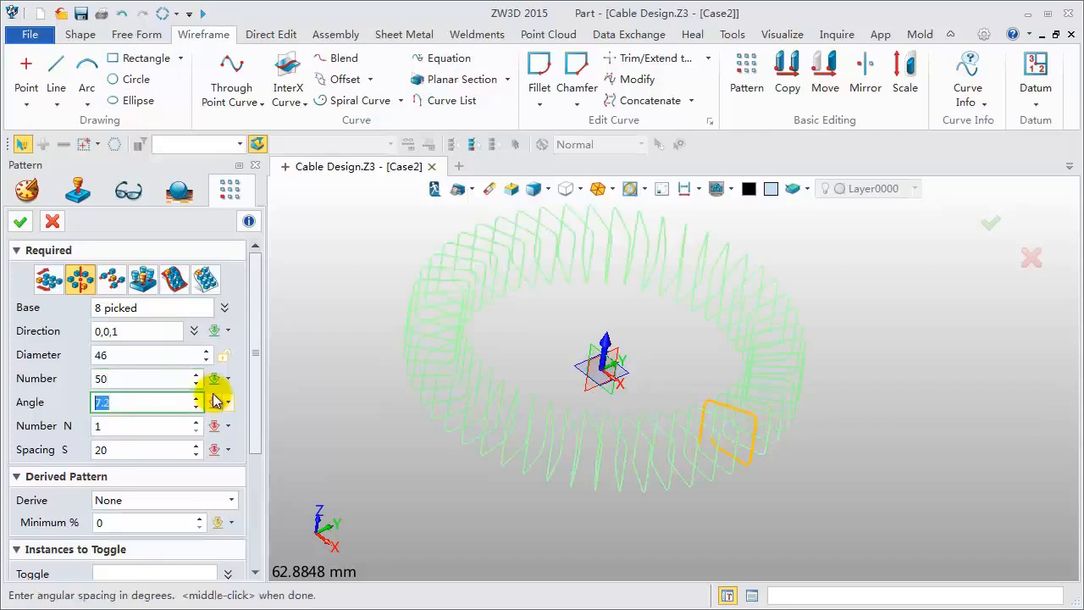
{"action": "left_click", "coordinate": [21, 223]}
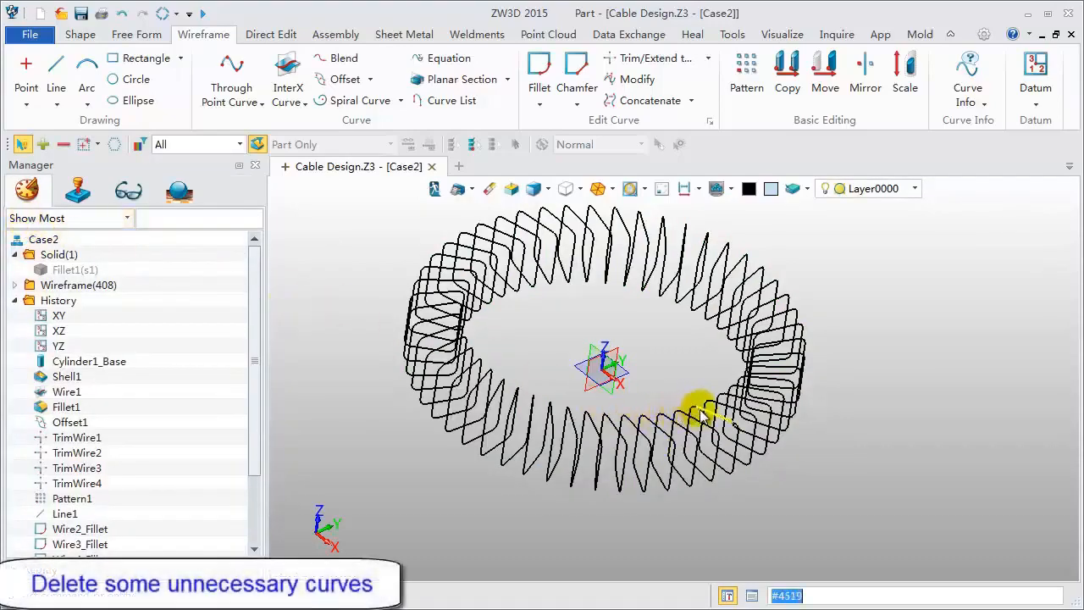
Step: Delete the connecting line and its two fillet arcs where the patterned coil closes on itself
{"action": "scroll", "coordinate": [702, 415], "scroll_direction": "up", "scroll_amount": 2}
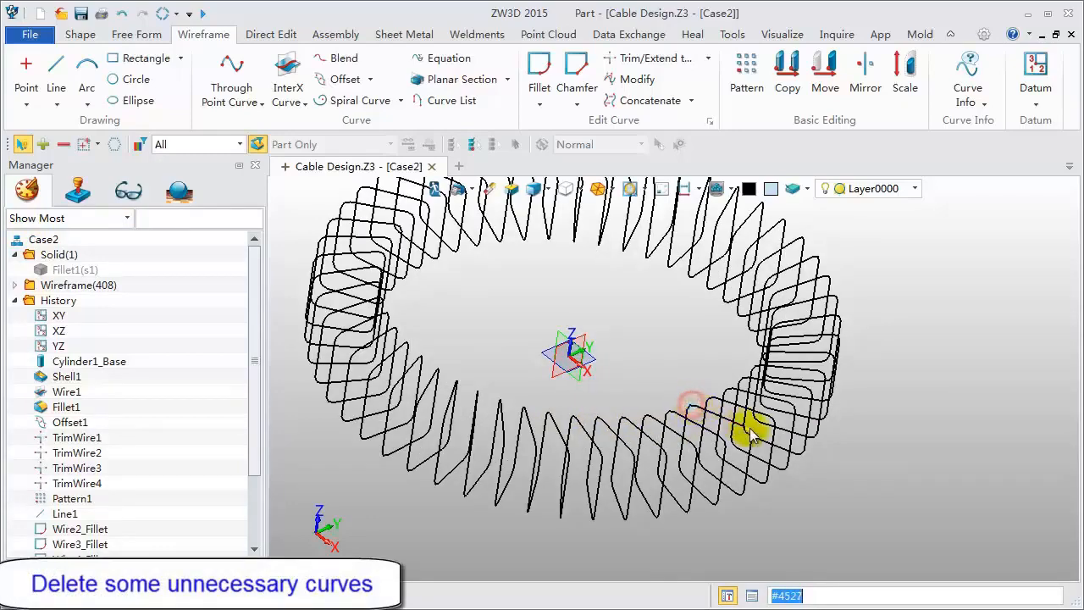
{"action": "scroll", "coordinate": [699, 419], "scroll_direction": "up", "scroll_amount": 5}
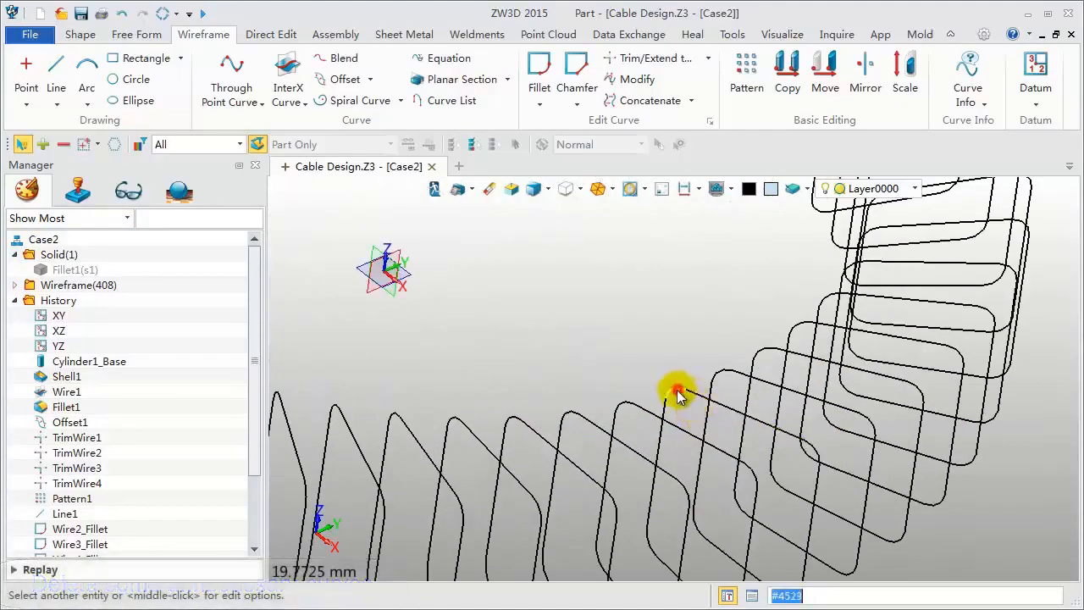
{"action": "left_click", "coordinate": [680, 393]}
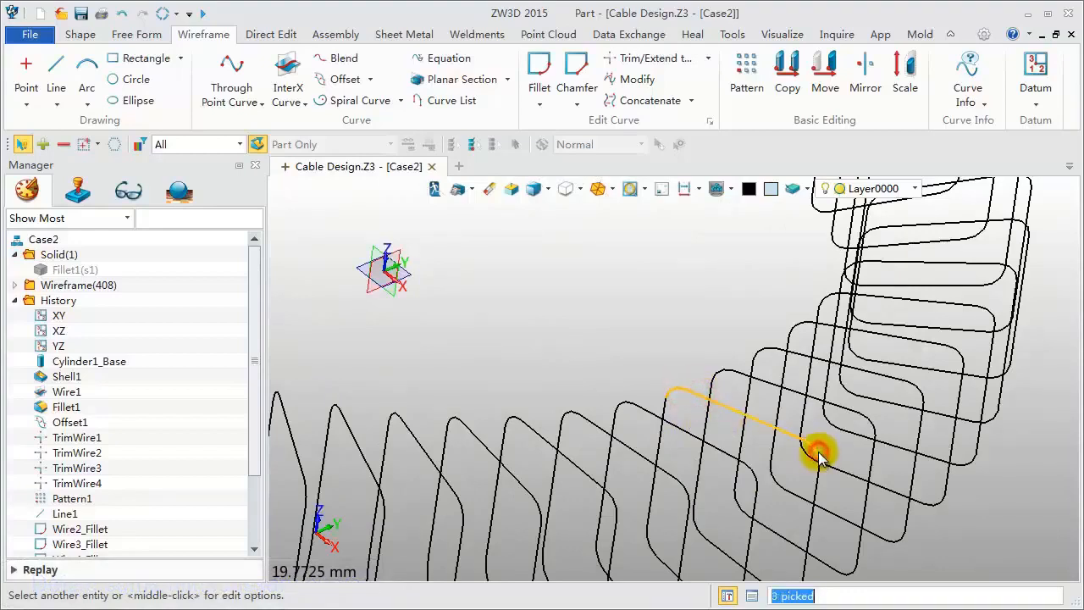
{"action": "left_click", "coordinate": [489, 189]}
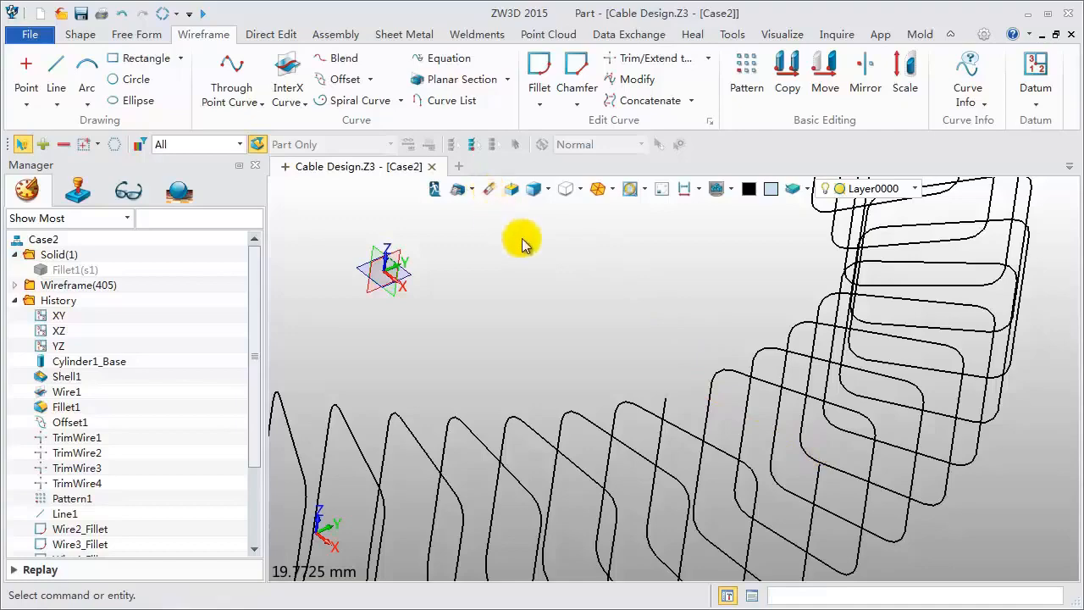
Step: Draw a two-point line extending upward from each open end of the coil, at the inner and outer vertical curves
{"action": "scroll", "coordinate": [520, 237], "scroll_direction": "down", "scroll_amount": 2}
{"action": "left_click", "coordinate": [51, 70]}
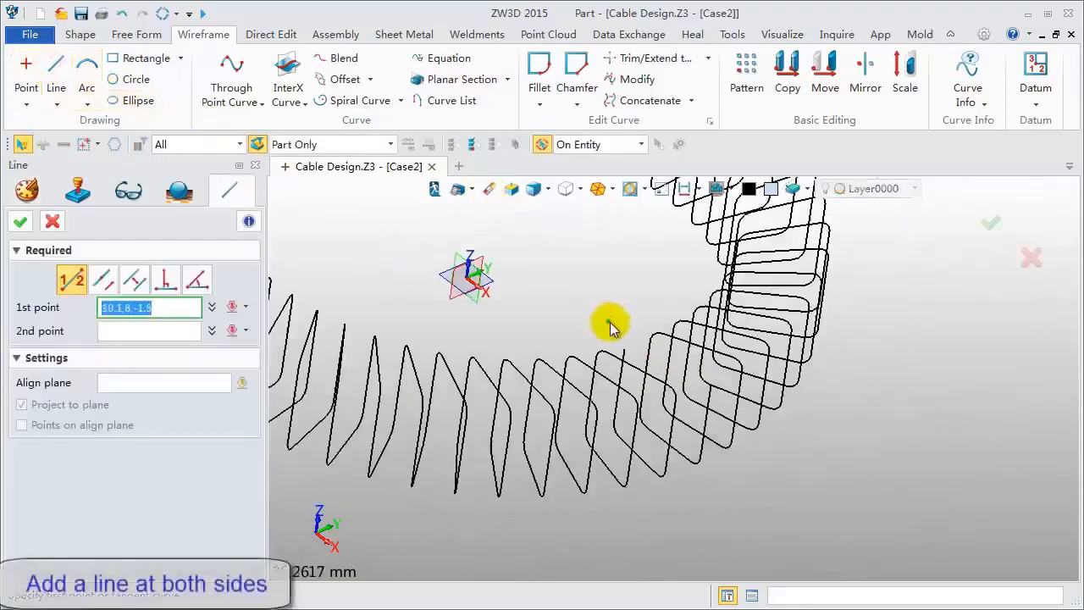
{"action": "left_click", "coordinate": [625, 351]}
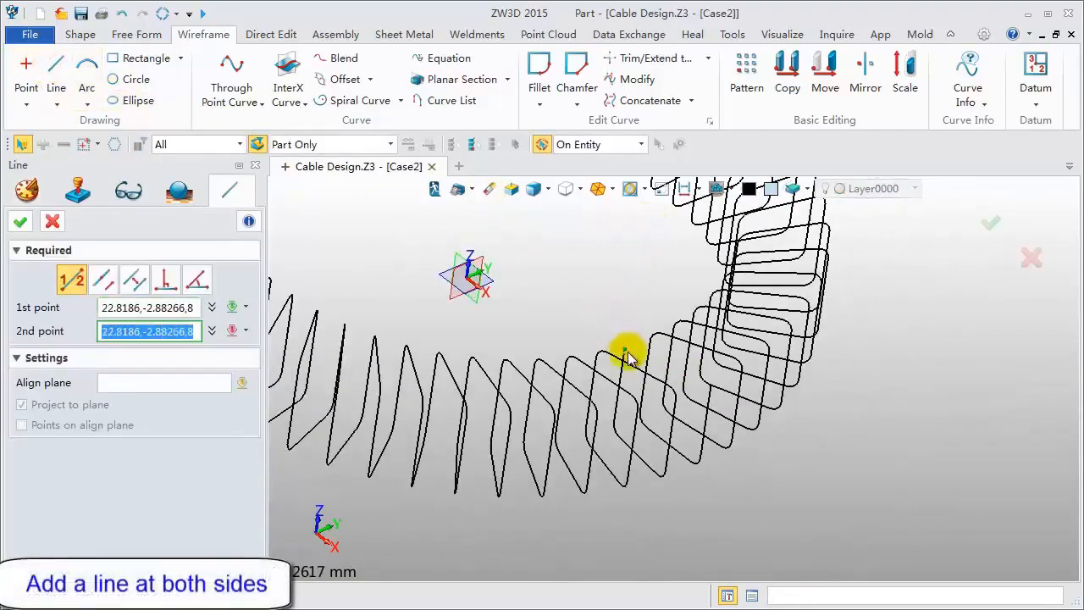
{"action": "left_click", "coordinate": [643, 225]}
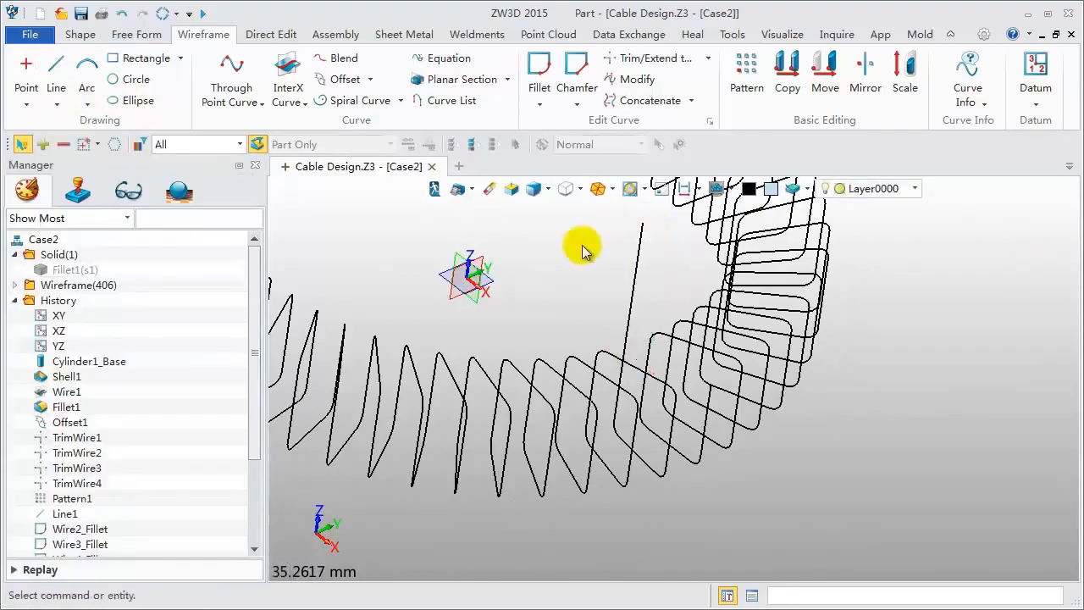
{"action": "left_click", "coordinate": [710, 389]}
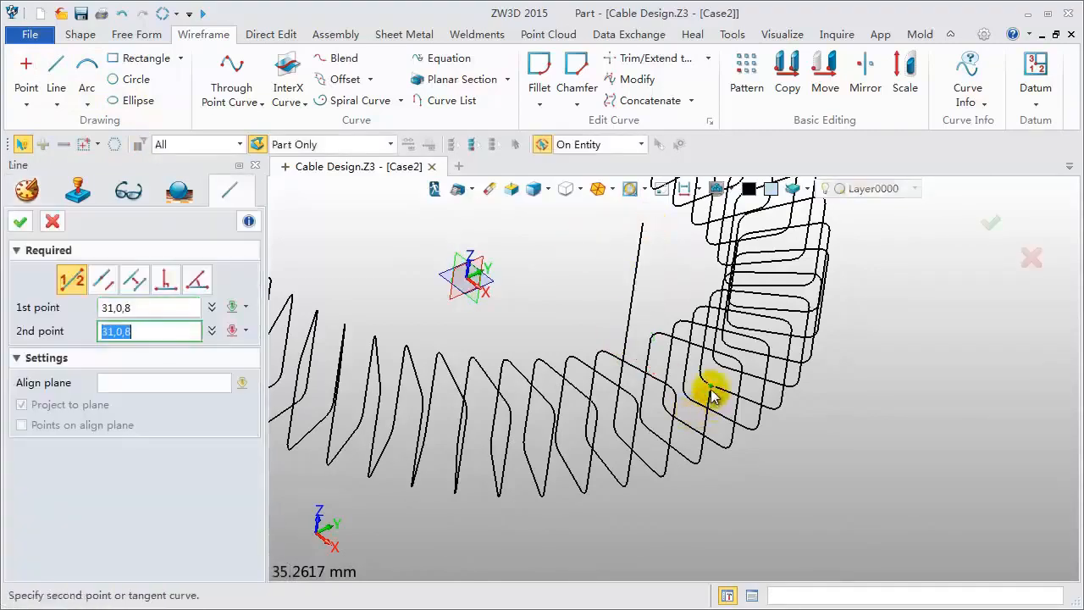
{"action": "left_click", "coordinate": [732, 239]}
{"action": "middle_click", "coordinate": [678, 259]}
Step: Set up a swept rod along all coil curves and both end lines with a diameter of 2 mm and joined rods
{"action": "scroll", "coordinate": [673, 284], "scroll_direction": "down", "scroll_amount": 2}
{"action": "middle_click_drag", "start_coordinate": [672, 285], "coordinate": [717, 364]}
{"action": "right_click_drag", "start_coordinate": [718, 364], "coordinate": [625, 362]}
{"action": "scroll", "coordinate": [631, 364], "scroll_direction": "down", "scroll_amount": 2}
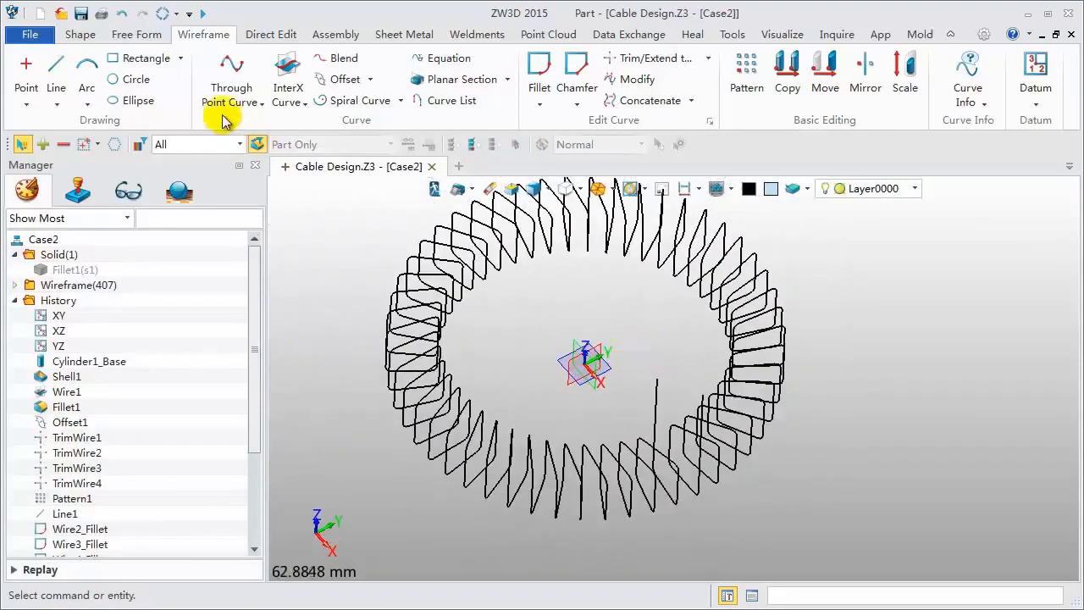
{"action": "left_click", "coordinate": [80, 34]}
{"action": "left_click", "coordinate": [146, 80]}
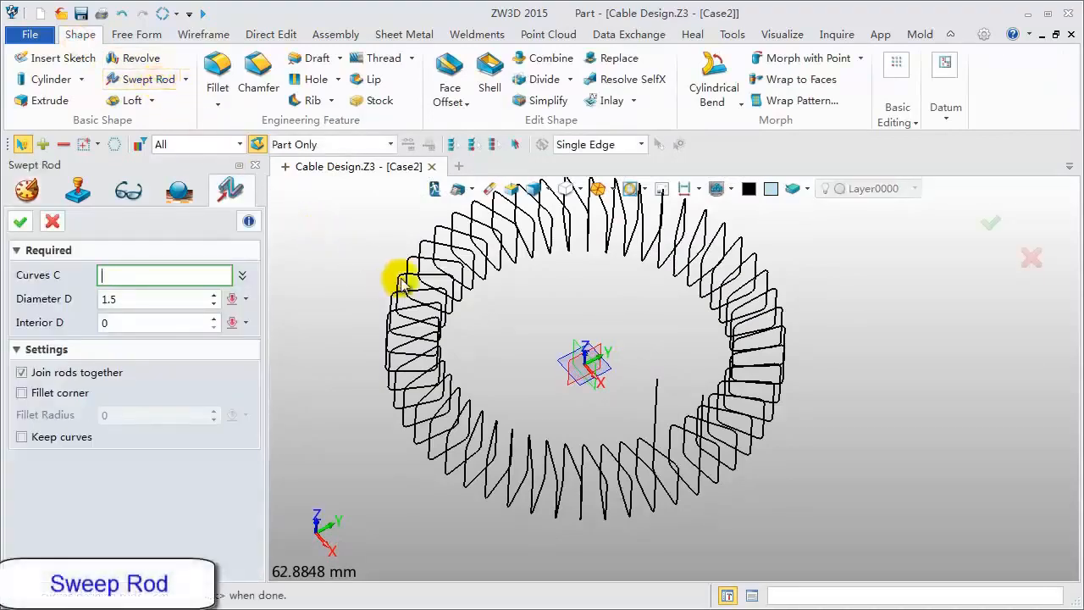
{"action": "scroll", "coordinate": [483, 293], "scroll_direction": "down", "scroll_amount": 1}
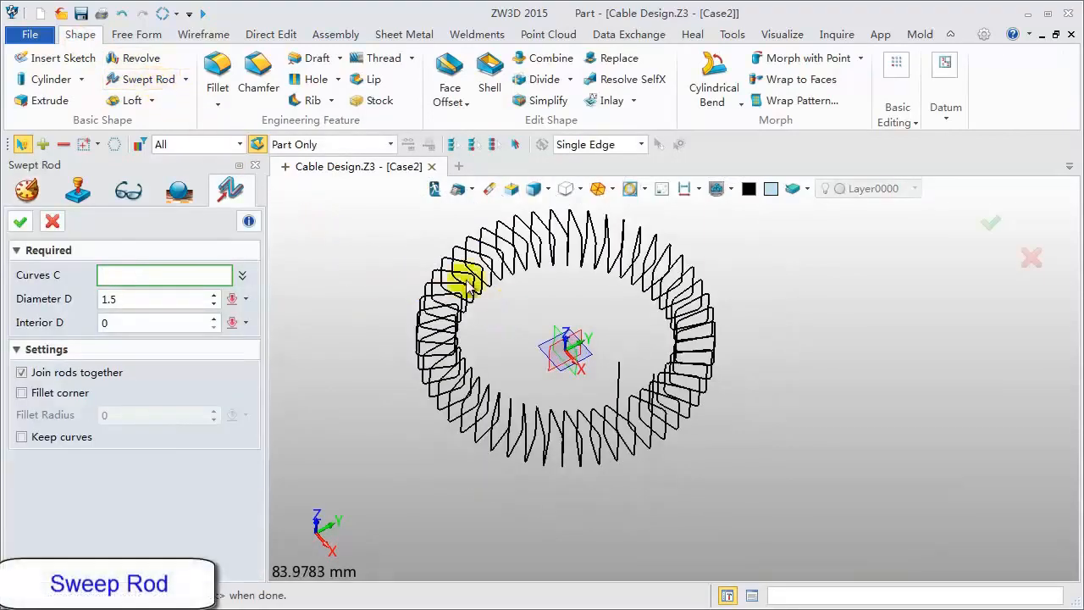
{"action": "left_click_drag", "start_coordinate": [398, 208], "coordinate": [734, 486]}
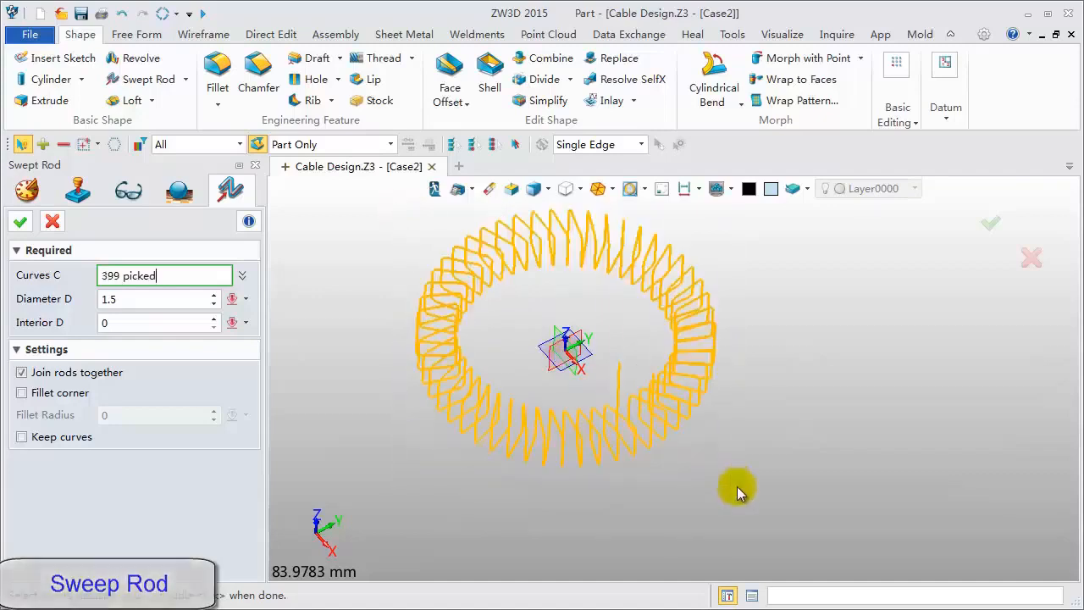
{"action": "left_click", "coordinate": [139, 299]}
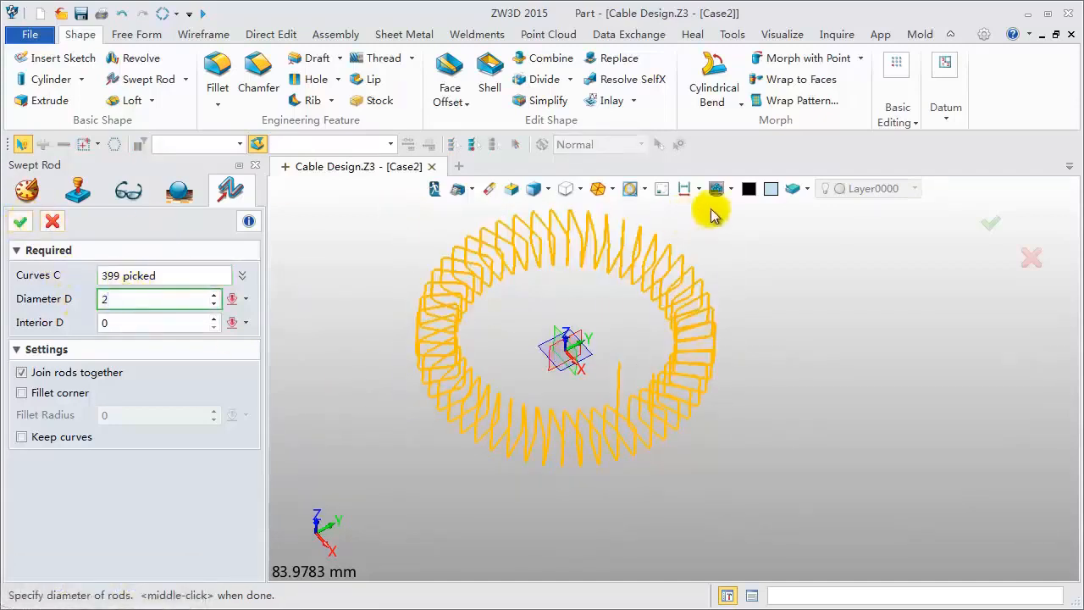
Step: Set the default face colour to orange and create the 2 mm swept rod along the picked coil curves
{"action": "left_click", "coordinate": [791, 188]}
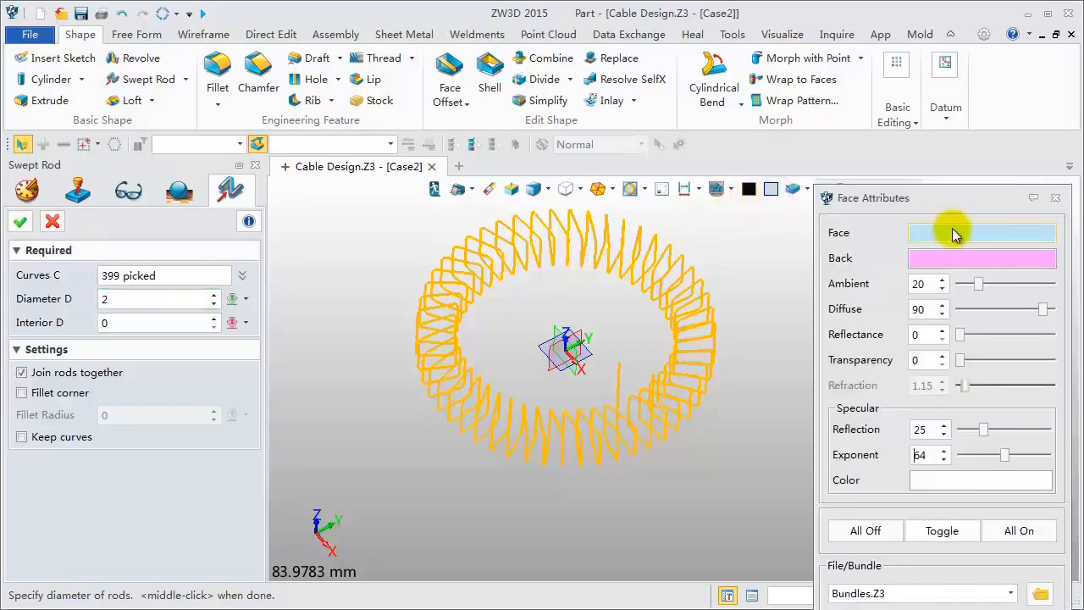
{"action": "left_click_drag", "start_coordinate": [936, 202], "coordinate": [875, 60]}
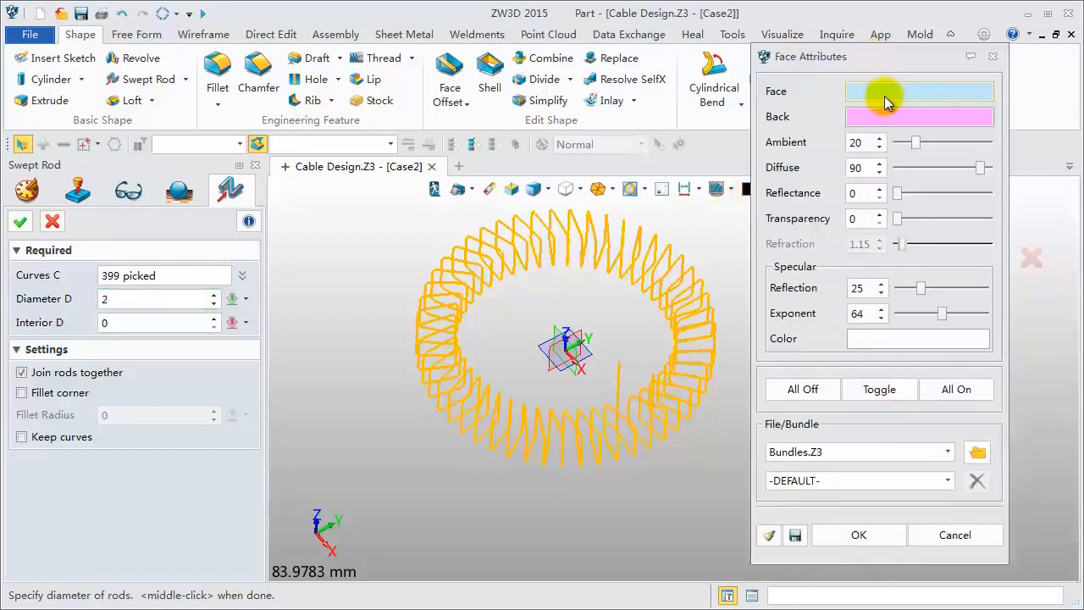
{"action": "left_click", "coordinate": [886, 98]}
{"action": "left_click", "coordinate": [954, 116]}
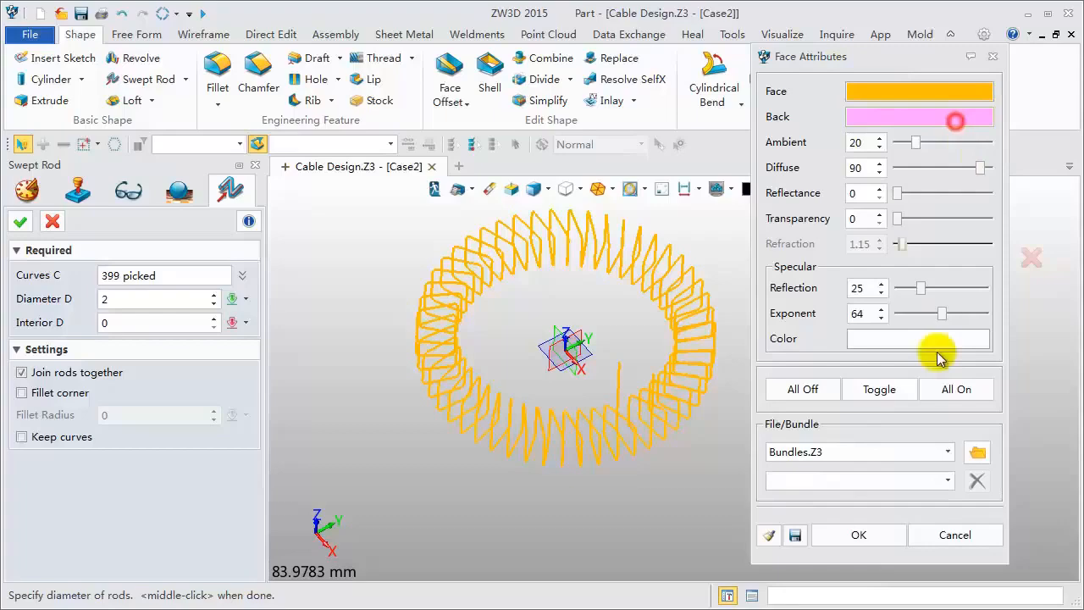
{"action": "left_click", "coordinate": [859, 535]}
{"action": "left_click", "coordinate": [21, 224]}
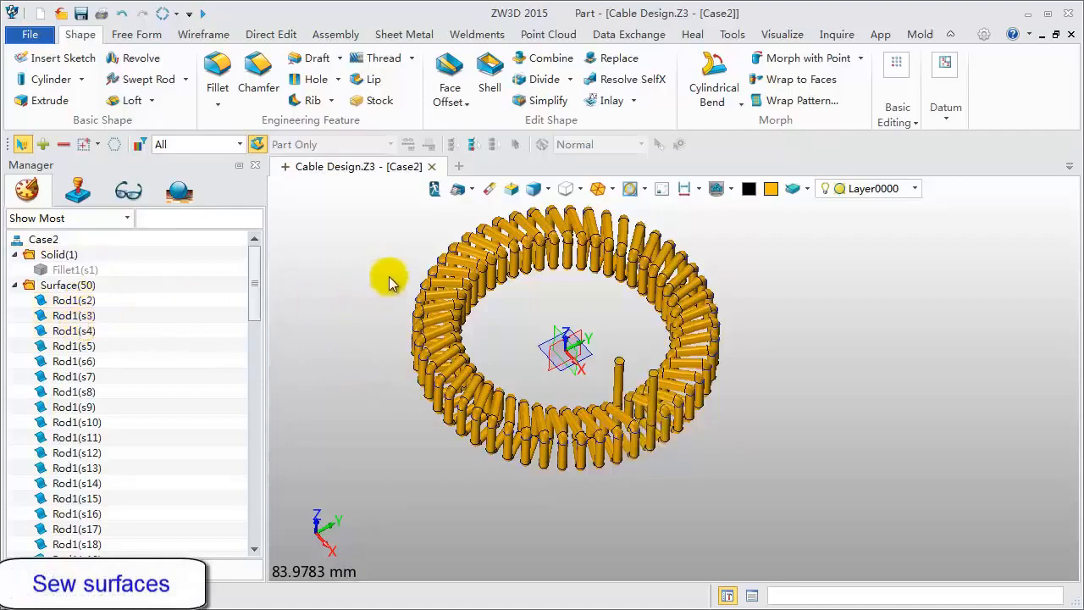
Step: Sew all the swept rod surfaces together with a tolerance of 0.01 and multiple edge matching enabled
{"action": "middle_click_drag", "start_coordinate": [389, 276], "coordinate": [402, 303]}
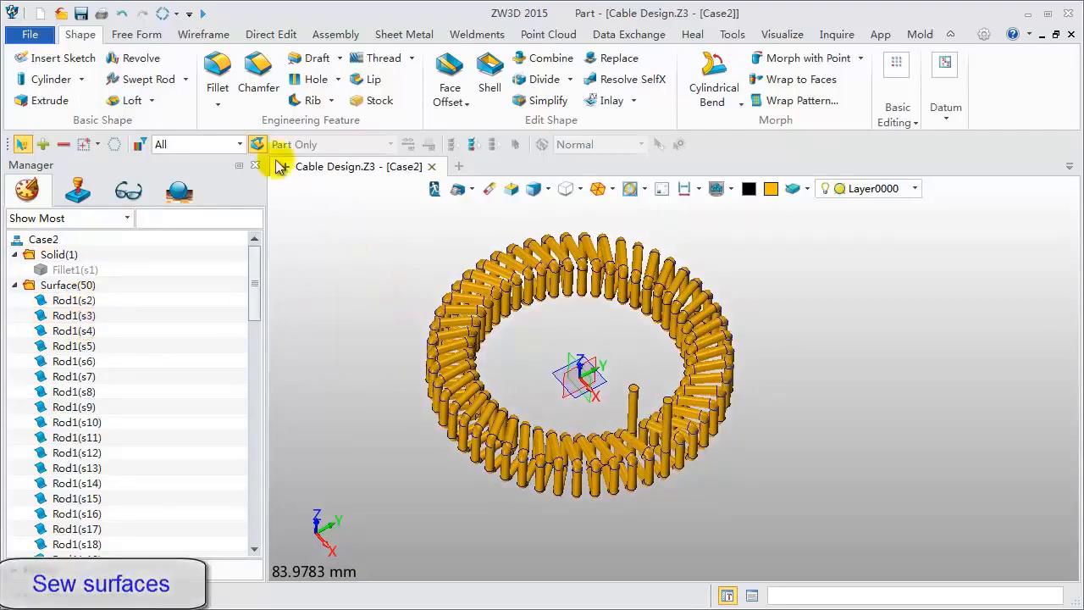
{"action": "left_click", "coordinate": [140, 33]}
{"action": "left_click", "coordinate": [603, 100]}
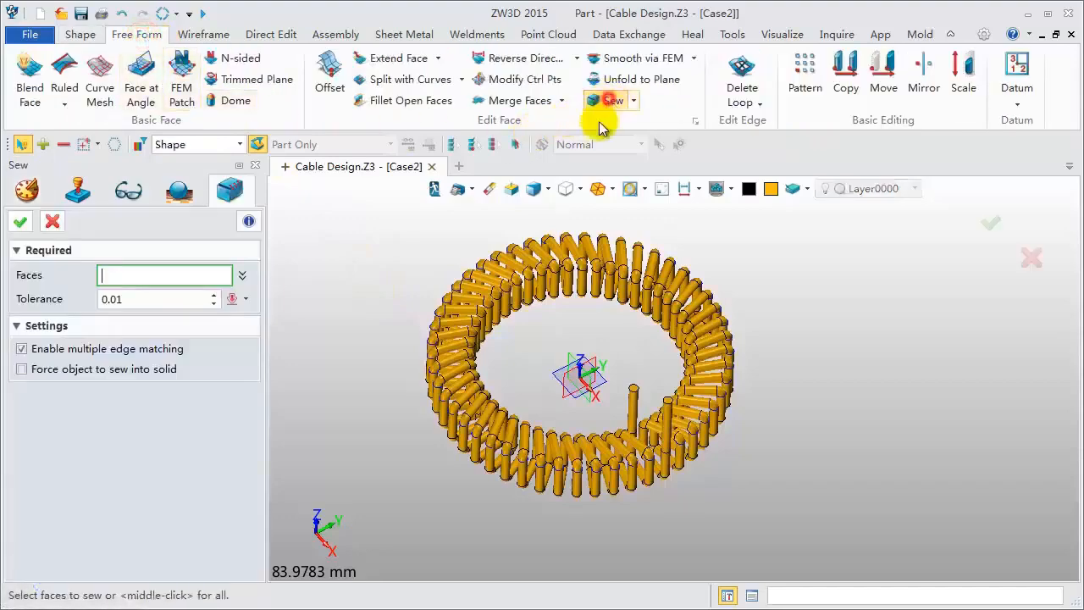
{"action": "left_click_drag", "start_coordinate": [446, 250], "coordinate": [794, 502]}
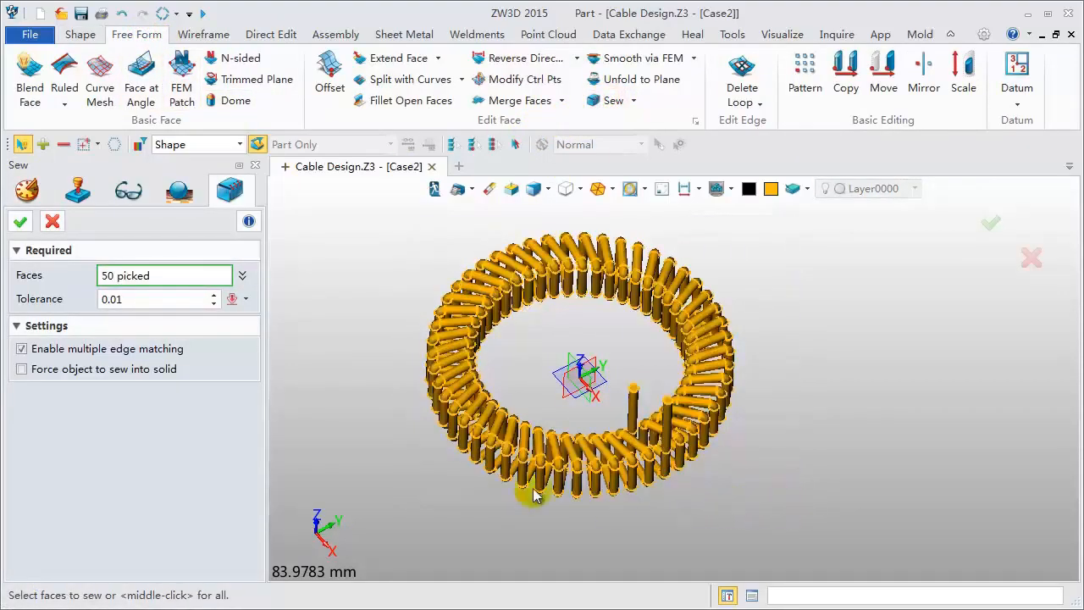
{"action": "left_click", "coordinate": [21, 221]}
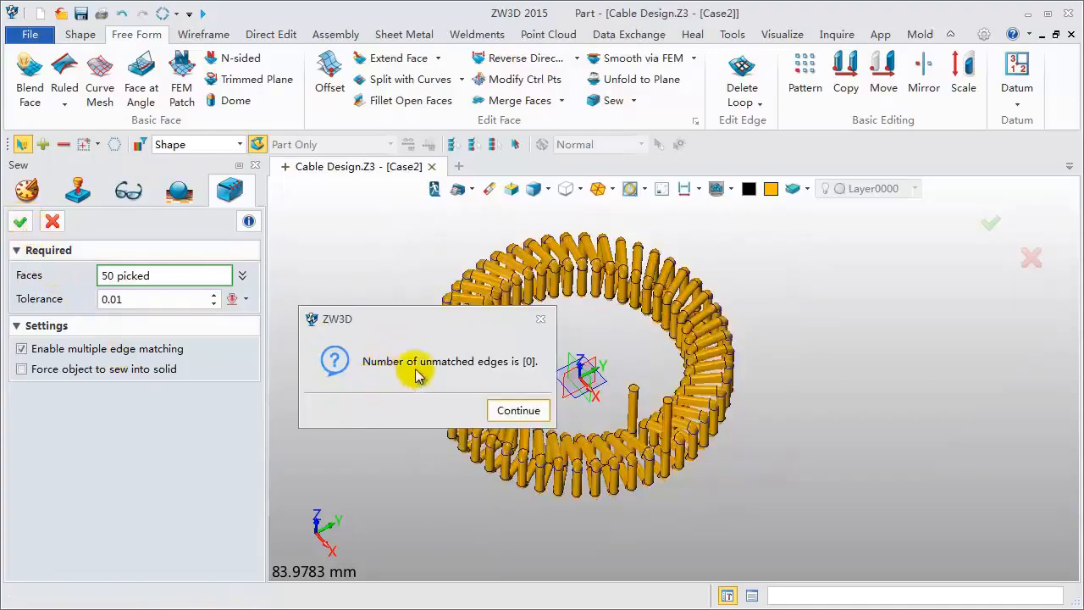
{"action": "left_click", "coordinate": [531, 420]}
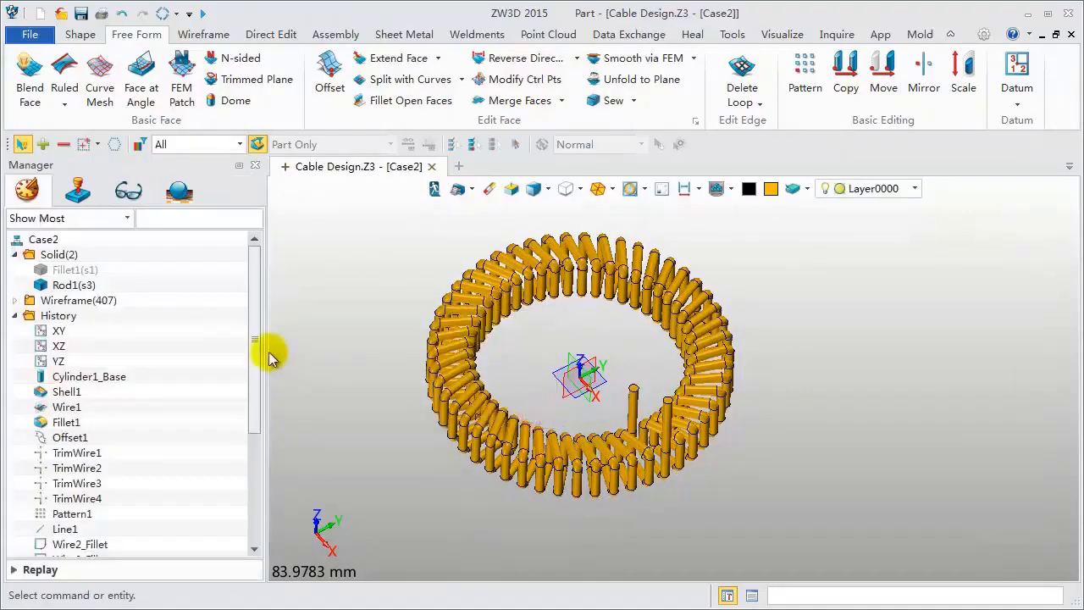
Step: Unblank the hidden filleted ring solid inside the coil
{"action": "left_click", "coordinate": [86, 271]}
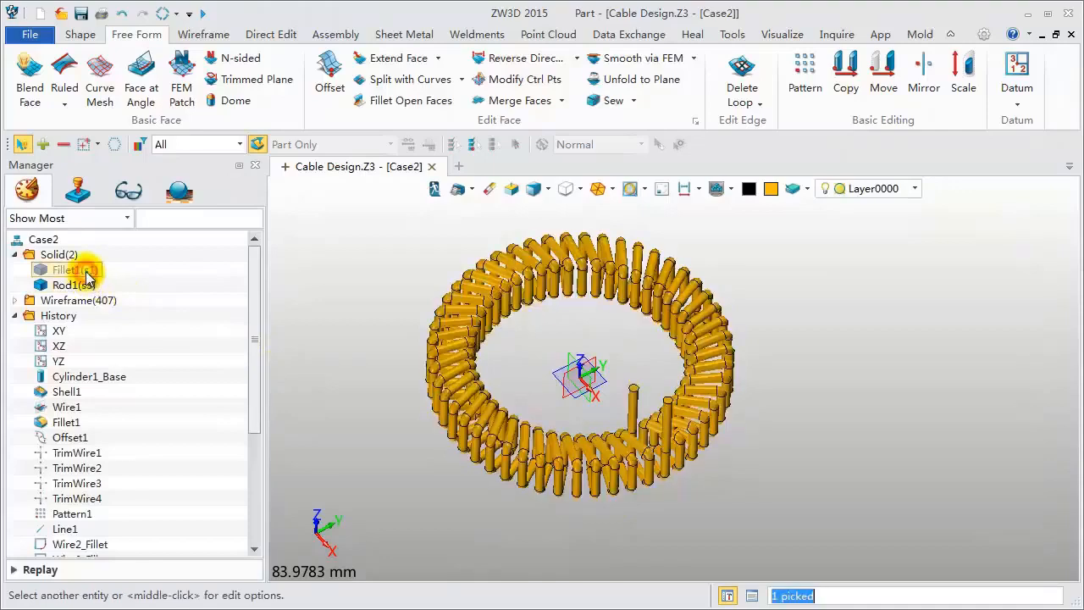
{"action": "left_click", "coordinate": [731, 191]}
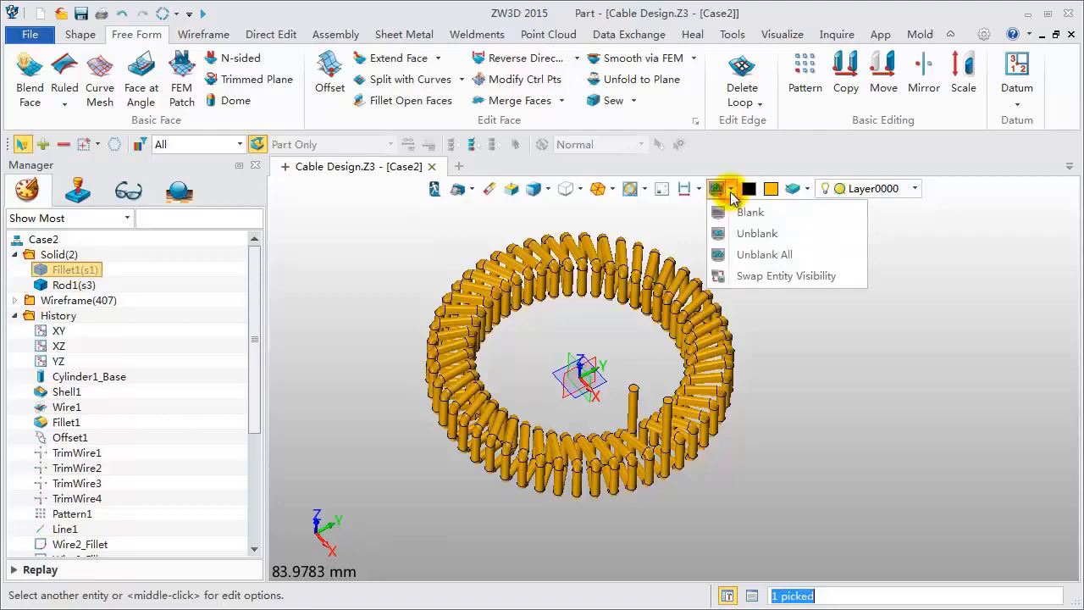
{"action": "left_click", "coordinate": [751, 234]}
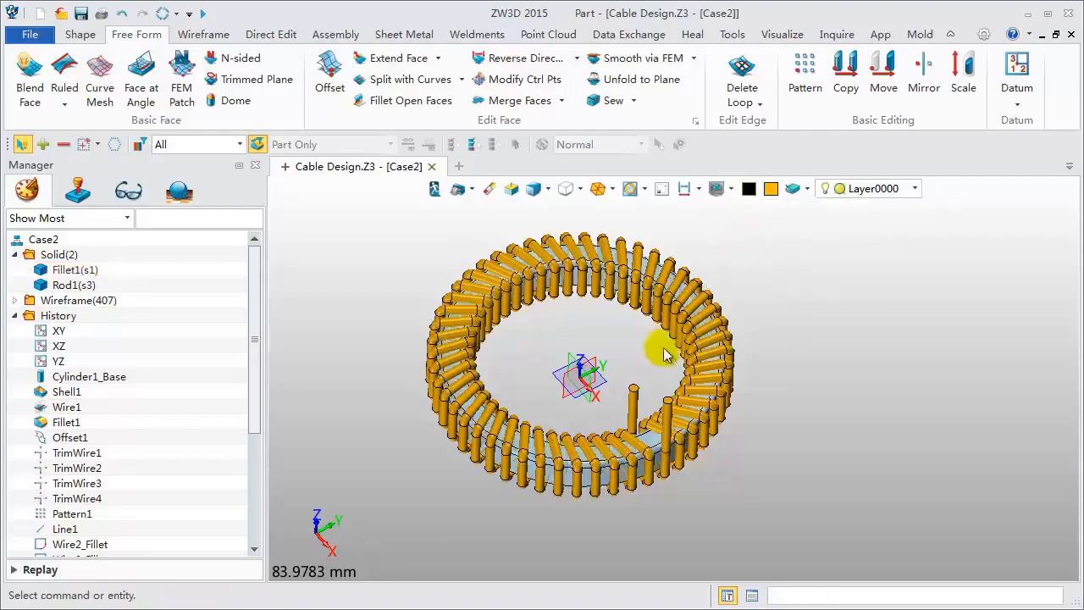
Step: Change the face colour of the filleted ring solid to grey, RGB 160, 160, 160
{"action": "left_click", "coordinate": [85, 273]}
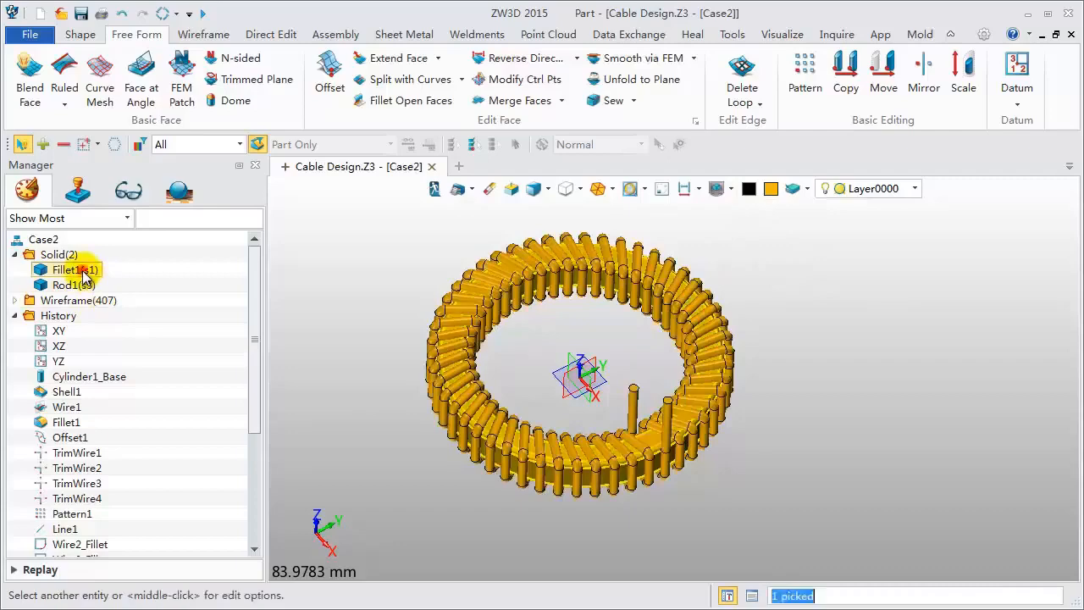
{"action": "right_click", "coordinate": [84, 272]}
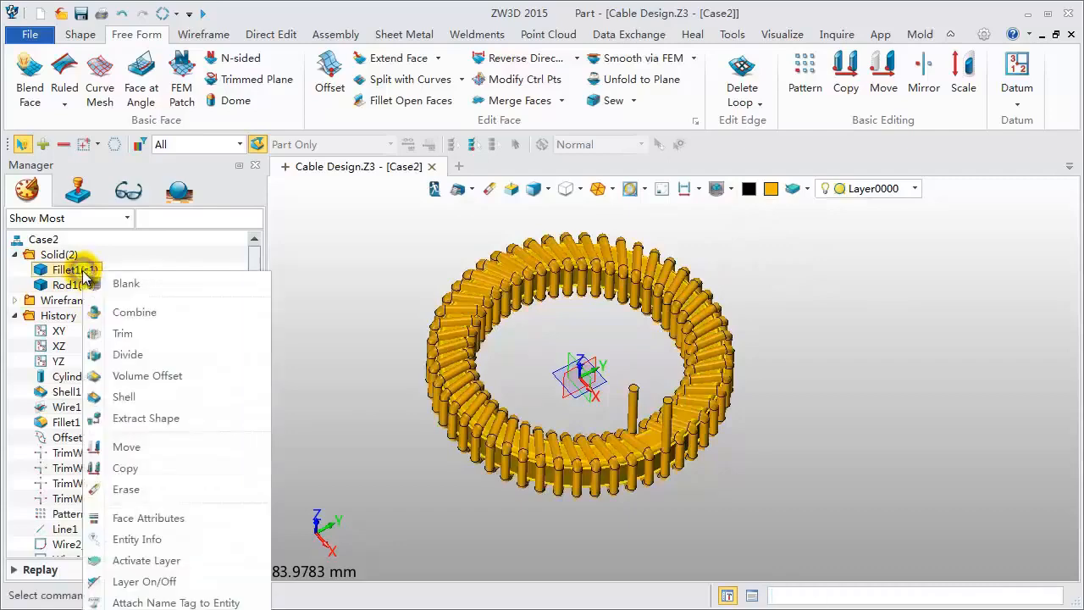
{"action": "left_click", "coordinate": [141, 526]}
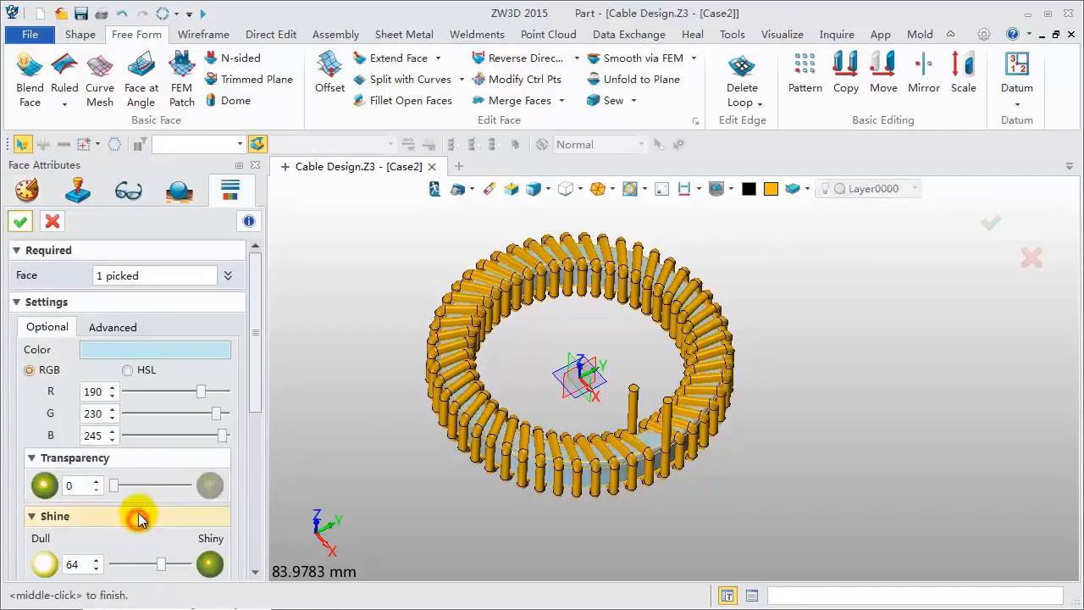
{"action": "left_click", "coordinate": [156, 348]}
{"action": "left_click", "coordinate": [204, 411]}
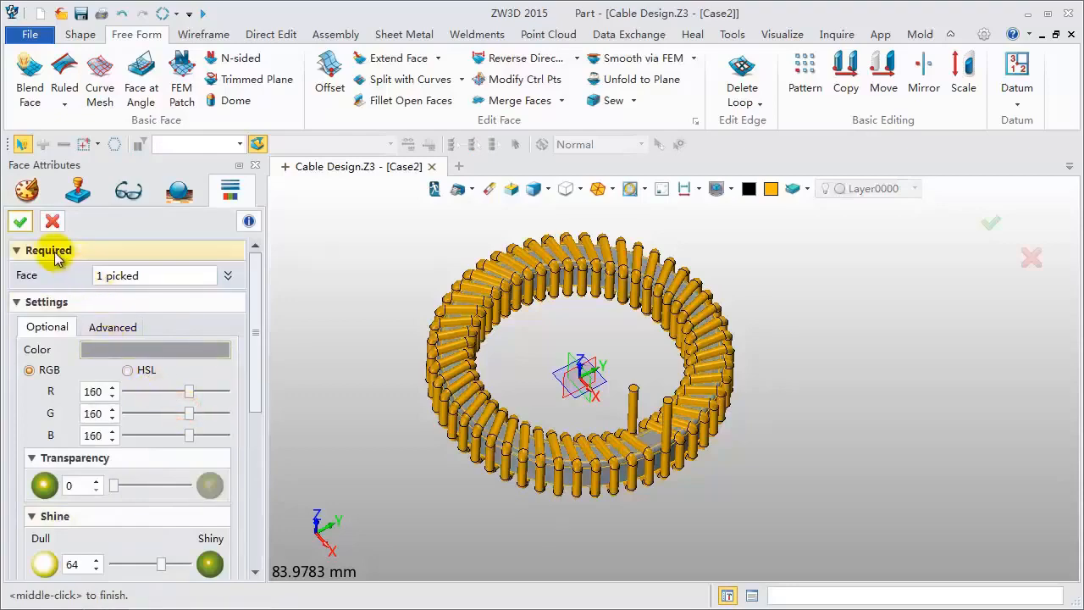
{"action": "left_click", "coordinate": [21, 222]}
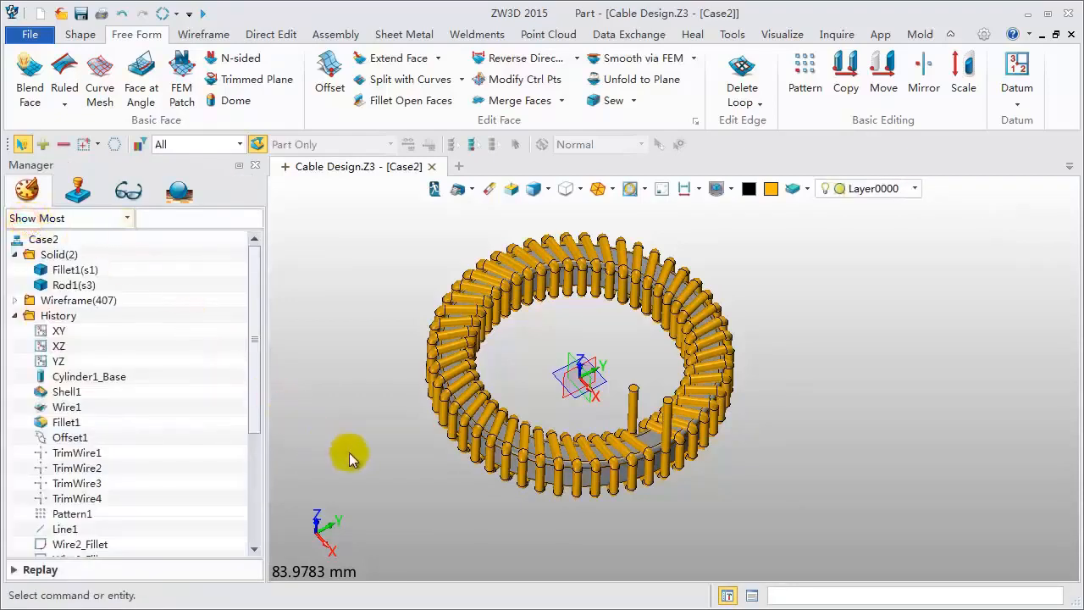
{"action": "mouse_move", "coordinate": [351, 437]}
{"action": "right_mouse_down"}
{"action": "mouse_move", "coordinate": [357, 420]}
{"action": "mouse_move", "coordinate": [367, 449]}
{"action": "right_mouse_up"}
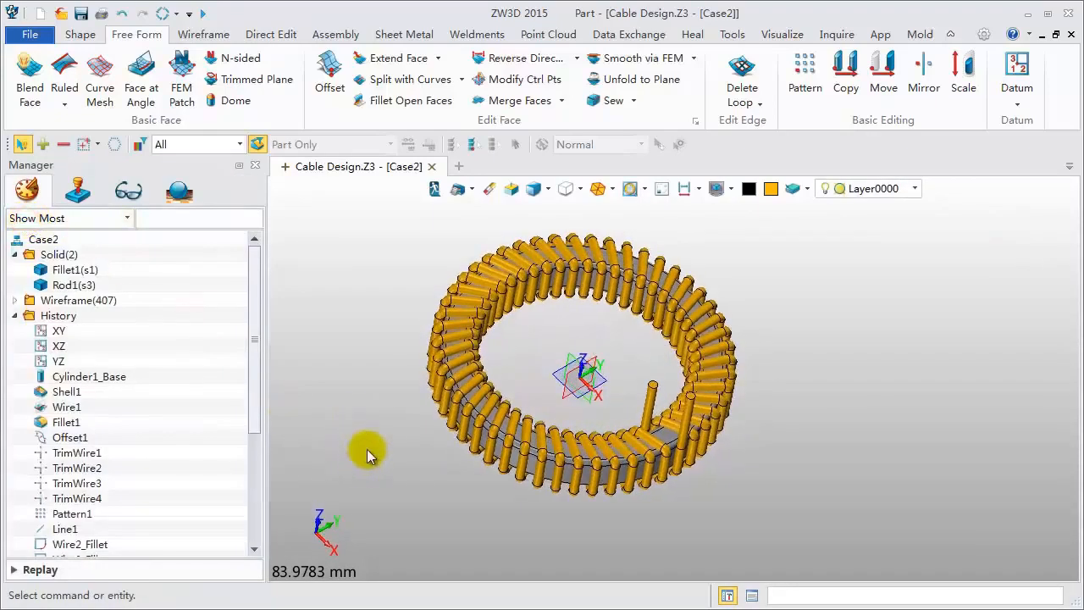
{"action": "scroll", "coordinate": [367, 449], "scroll_direction": "up", "scroll_amount": 3}
{"action": "right_click_drag", "start_coordinate": [611, 259], "coordinate": [593, 309]}
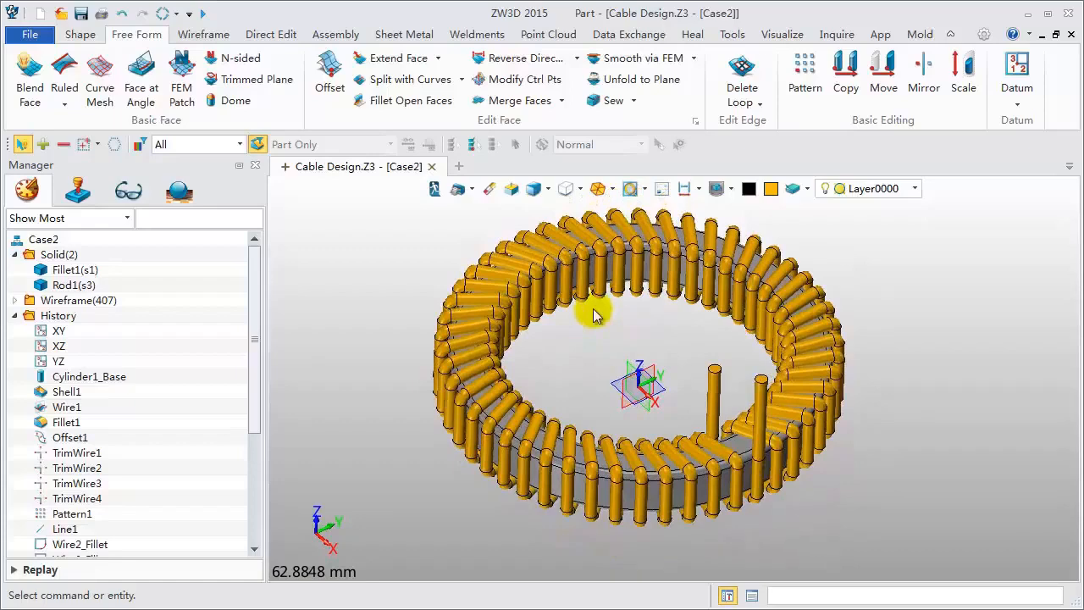